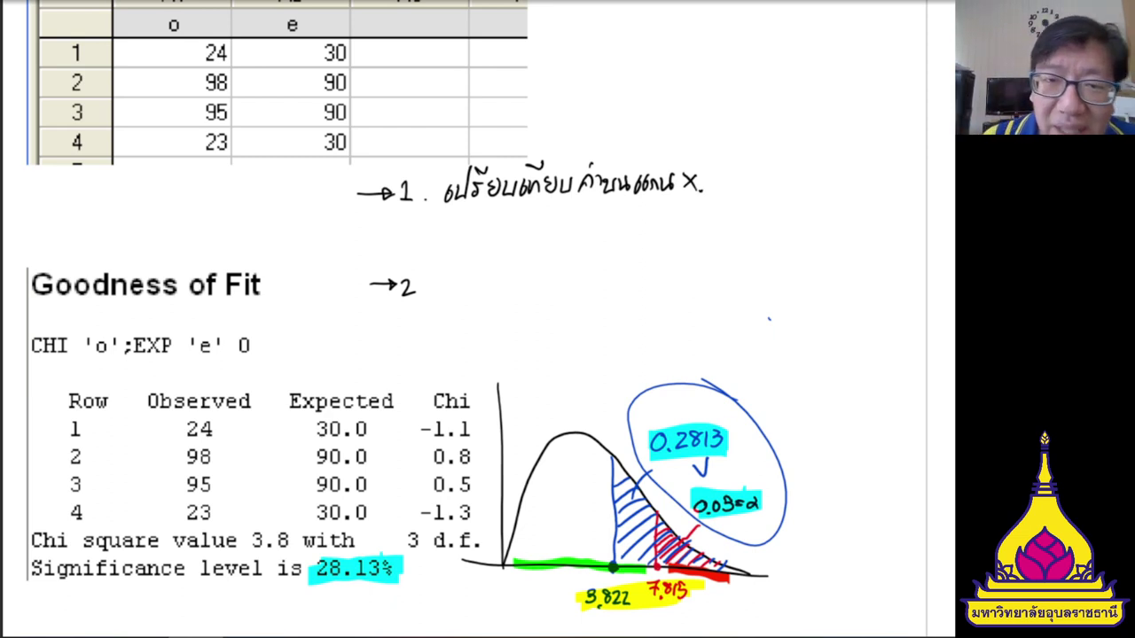
Handwrite the comparison "3.822 < 7.815 ⇒ ยอมH₀" in black below note 1.
mouse_move(568, 214)
left_mouse_down()
mouse_move(580, 222)
mouse_move(570, 229)
mouse_move(598, 217)
mouse_move(611, 229)
left_mouse_up()
left_click(584, 229)
mouse_move(617, 216)
left_mouse_down()
mouse_move(627, 230)
mouse_move(656, 228)
mouse_move(681, 209)
mouse_move(675, 228)
mouse_move(698, 210)
left_mouse_up()
left_click(686, 225)
mouse_move(707, 209)
left_mouse_down()
mouse_move(707, 223)
mouse_move(743, 222)
left_mouse_up()
mouse_move(737, 211)
left_mouse_down()
mouse_move(739, 227)
mouse_move(789, 225)
left_mouse_up()
left_click_drag(785, 216, 800, 225)
mouse_move(809, 205)
left_mouse_down()
mouse_move(810, 226)
mouse_move(810, 215)
left_mouse_up()
left_click_drag(812, 222, 817, 229)
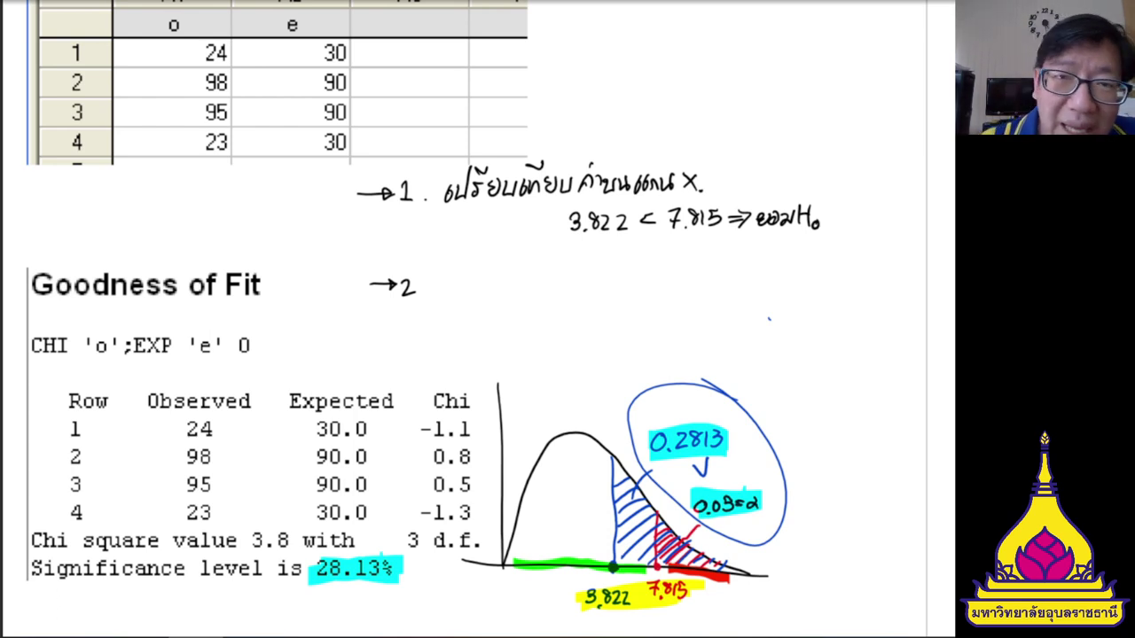
Handwrite "เปรียบเทียบ พื้นที่ (Sig (1-tailed)" in blue beside the arrow for note 2.
mouse_move(447, 275)
left_mouse_down()
mouse_move(449, 289)
mouse_move(467, 279)
mouse_move(470, 250)
left_mouse_up()
mouse_move(473, 270)
left_mouse_down()
mouse_move(481, 287)
mouse_move(486, 259)
left_mouse_up()
mouse_move(487, 278)
left_mouse_down()
mouse_move(500, 285)
mouse_move(512, 271)
mouse_move(523, 287)
mouse_move(537, 277)
left_mouse_up()
left_click_drag(525, 262, 538, 260)
left_click_drag(534, 266, 550, 286)
mouse_move(553, 269)
left_mouse_down()
mouse_move(564, 286)
mouse_move(569, 269)
mouse_move(597, 282)
mouse_move(604, 247)
left_mouse_up()
left_click_drag(602, 282, 615, 268)
left_click_drag(612, 280, 625, 270)
mouse_move(612, 262)
left_mouse_down()
mouse_move(627, 255)
mouse_move(633, 287)
left_mouse_up()
left_click_drag(656, 265, 645, 284)
mouse_move(662, 271)
left_mouse_down()
mouse_move(674, 296)
mouse_move(689, 291)
left_mouse_up()
mouse_move(701, 271)
left_mouse_down()
mouse_move(702, 286)
mouse_move(723, 285)
left_mouse_up()
left_click_drag(714, 271, 741, 284)
mouse_move(749, 259)
left_mouse_down()
mouse_move(748, 284)
mouse_move(768, 284)
left_mouse_up()
left_click_drag(774, 262, 775, 287)
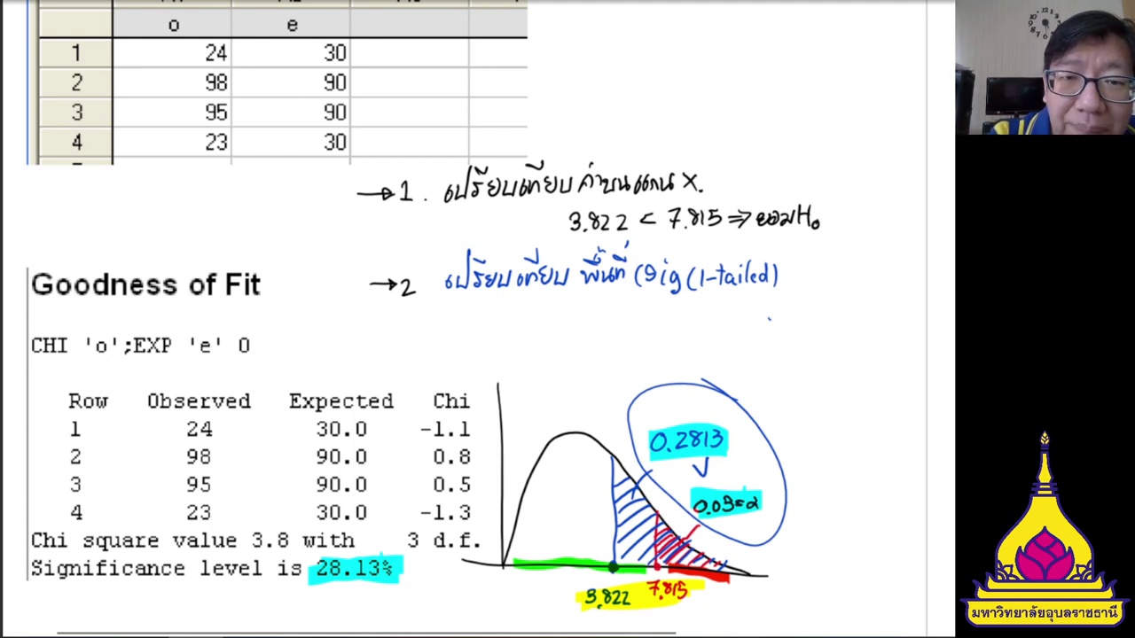
Draw a black arrow down from 3.822 and write its area 0.2813 in blue beneath note 2.
mouse_move(583, 241)
left_mouse_down()
mouse_move(576, 302)
mouse_move(585, 296)
left_mouse_up()
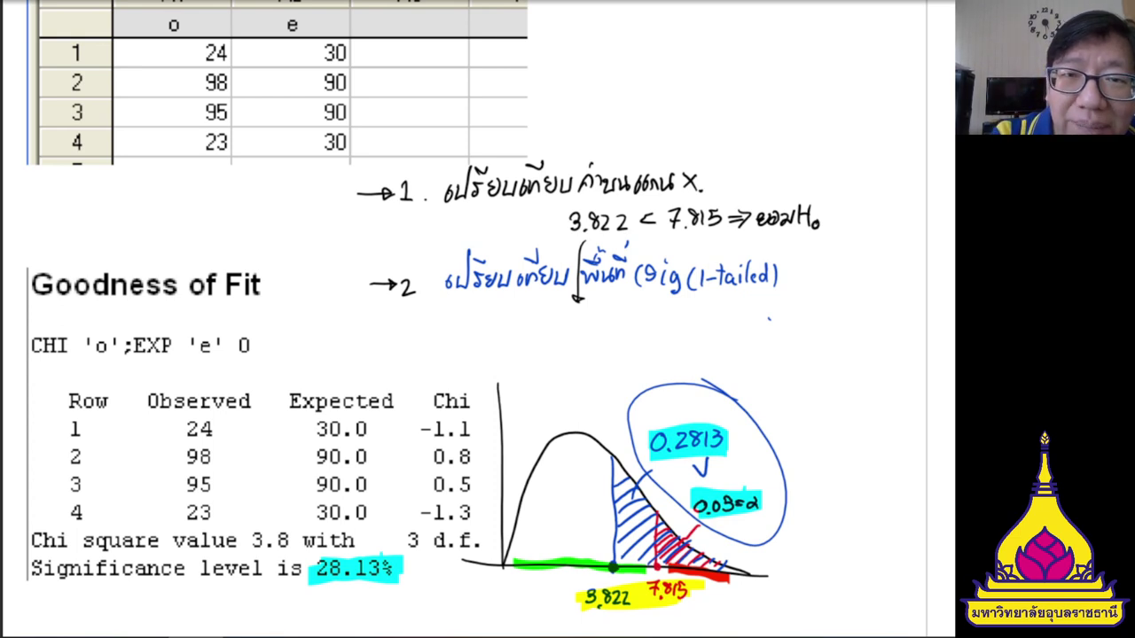
mouse_move(570, 310)
left_mouse_down()
mouse_move(563, 323)
mouse_move(571, 311)
mouse_move(601, 330)
left_mouse_up()
left_click(583, 326)
left_click_drag(608, 315, 603, 330)
left_click_drag(614, 315, 622, 330)
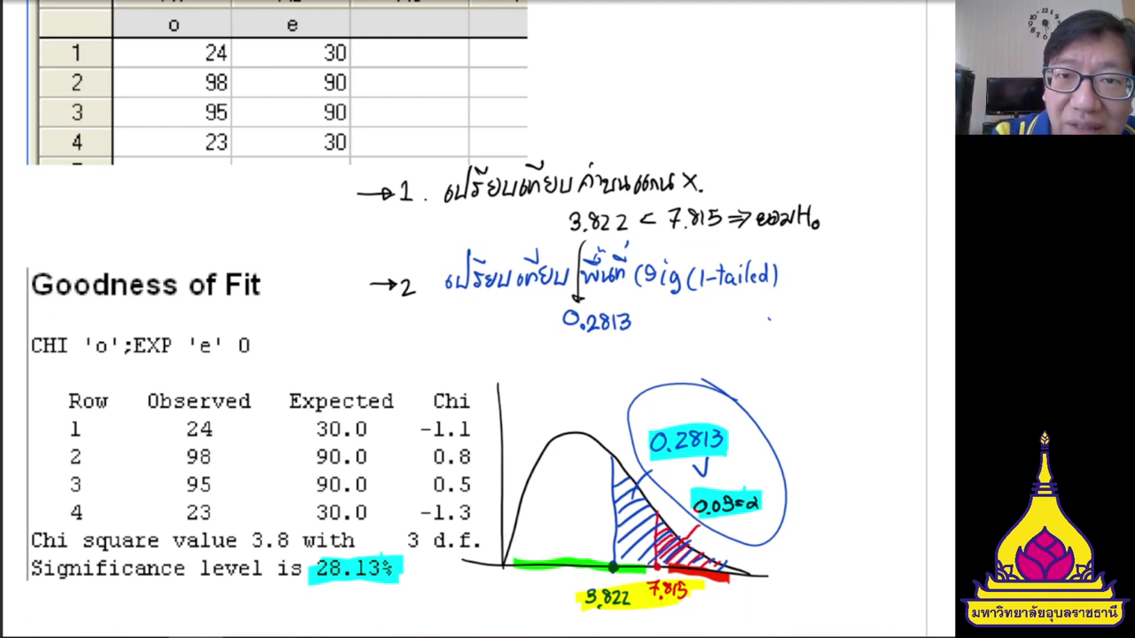
Draw a red arrow from 7.815 to "0.05 α" and complete the area comparison as "0.2813 > 0.05 ⇒ ยอมH₀".
mouse_move(683, 237)
left_mouse_down()
mouse_move(676, 306)
mouse_move(683, 299)
mouse_move(671, 314)
mouse_move(702, 327)
mouse_move(695, 346)
left_mouse_up()
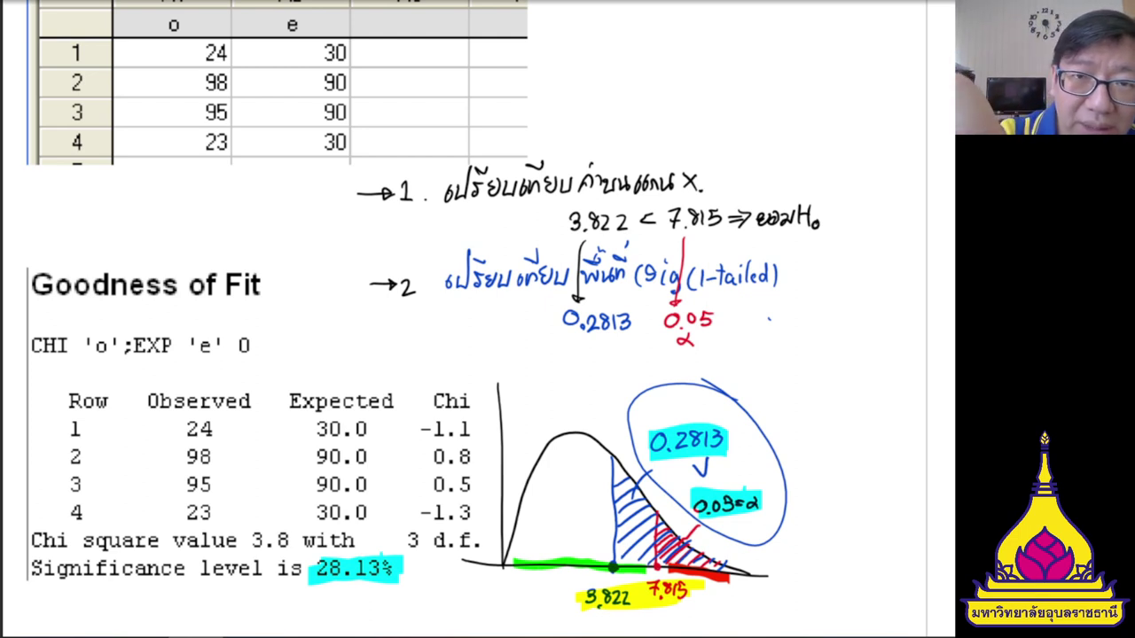
left_click_drag(640, 314, 641, 329)
left_click_drag(722, 316, 737, 323)
mouse_move(735, 310)
left_mouse_down()
mouse_move(735, 328)
mouse_move(790, 328)
left_mouse_up()
mouse_move(801, 305)
left_mouse_down()
mouse_move(801, 329)
mouse_move(803, 313)
left_mouse_up()
left_click_drag(808, 323, 808, 324)
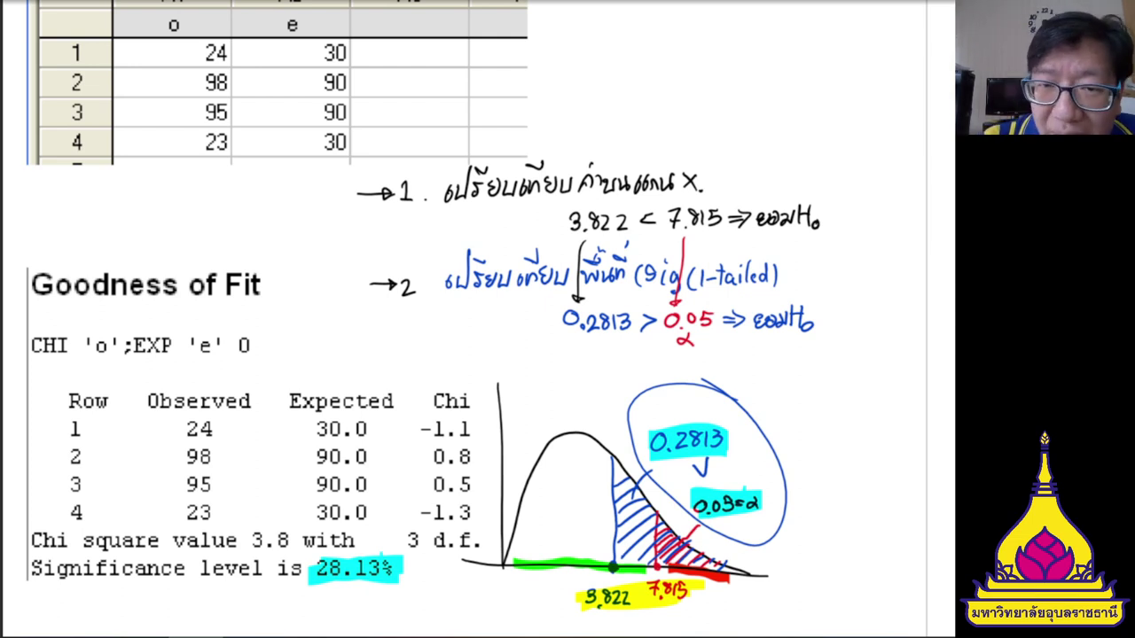
Sketch a distribution curve with axes beside the data table and shade its right tail in red, labelled 0.05.
scroll(423, 319, "up", 2)
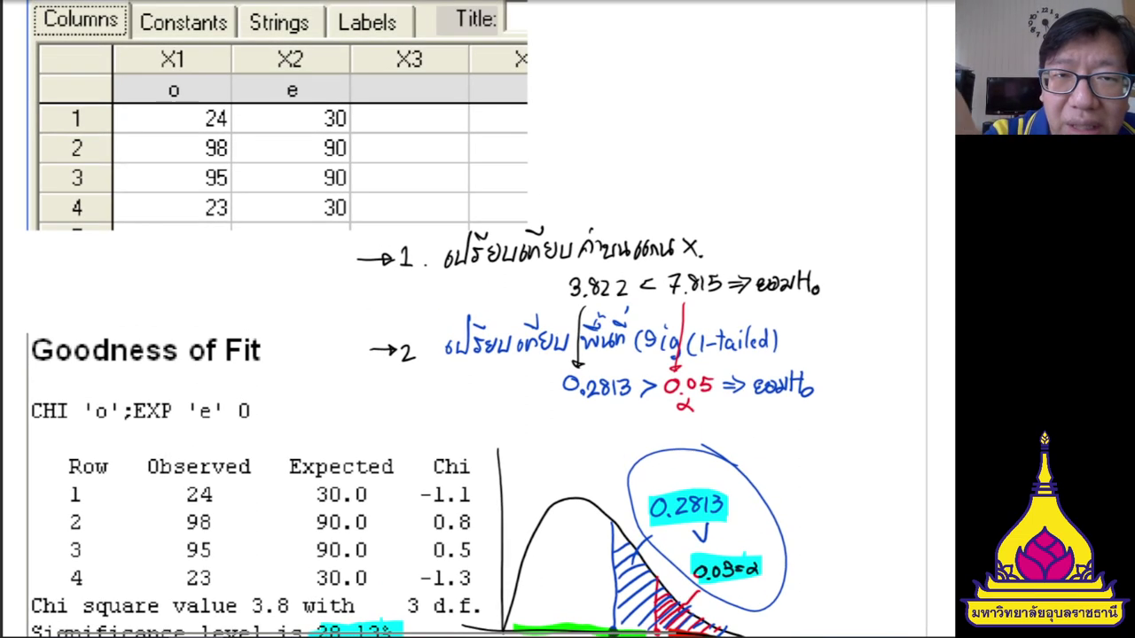
left_click_drag(589, 51, 583, 206)
mouse_move(560, 186)
left_mouse_down()
mouse_move(775, 191)
mouse_move(589, 165)
mouse_move(691, 150)
mouse_move(762, 190)
left_mouse_up()
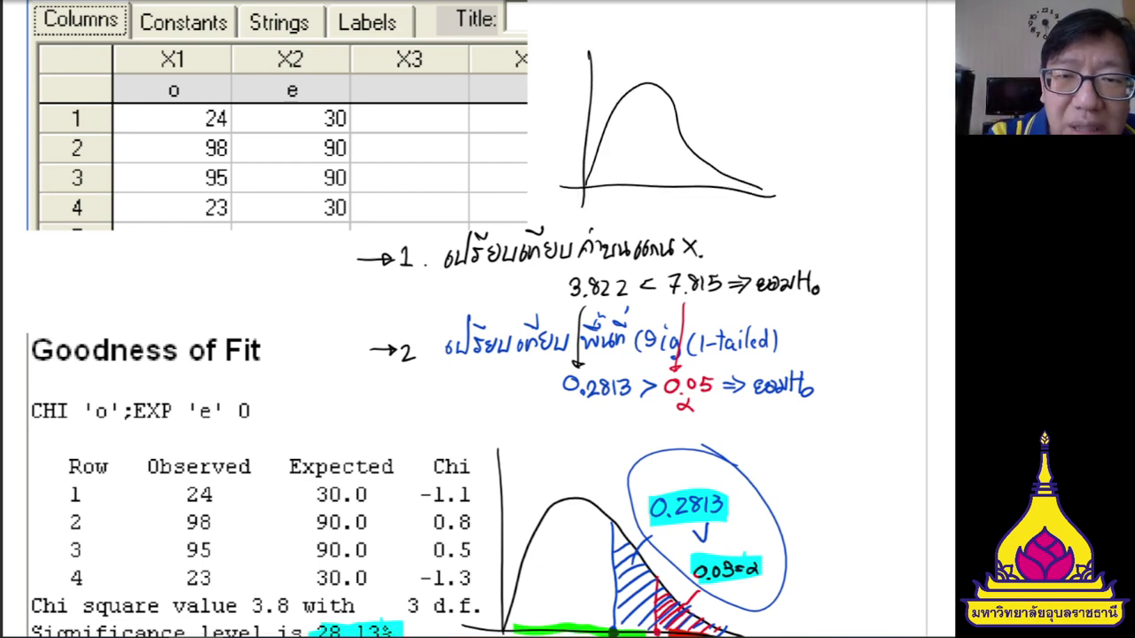
mouse_move(689, 156)
left_mouse_down()
mouse_move(689, 186)
mouse_move(693, 171)
mouse_move(709, 186)
left_mouse_up()
left_click_drag(738, 179, 725, 188)
mouse_move(722, 147)
left_mouse_down()
mouse_move(705, 173)
mouse_move(719, 133)
left_mouse_up()
mouse_move(728, 144)
left_mouse_down()
mouse_move(736, 134)
mouse_move(746, 145)
left_mouse_up()
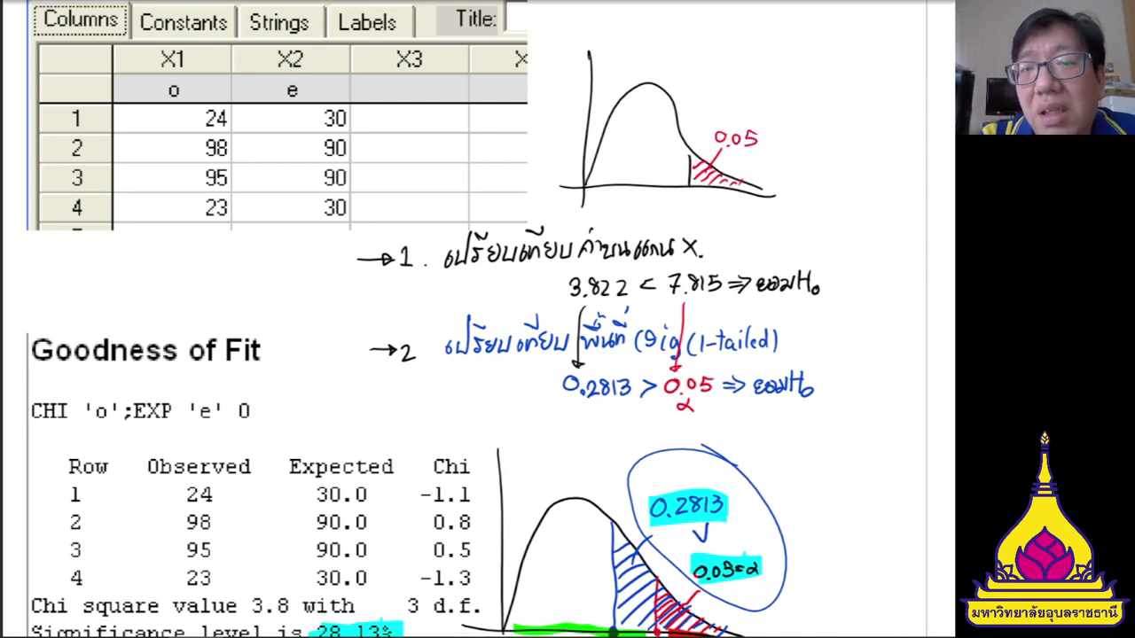
Mark 7.815 in red on the small curve's axis with an arrow to note 1, and annotate 3.822 as "คำนวนมา" in purple.
left_click(689, 188)
mouse_move(671, 205)
left_mouse_down()
mouse_move(676, 218)
mouse_move(709, 213)
mouse_move(717, 257)
left_mouse_up()
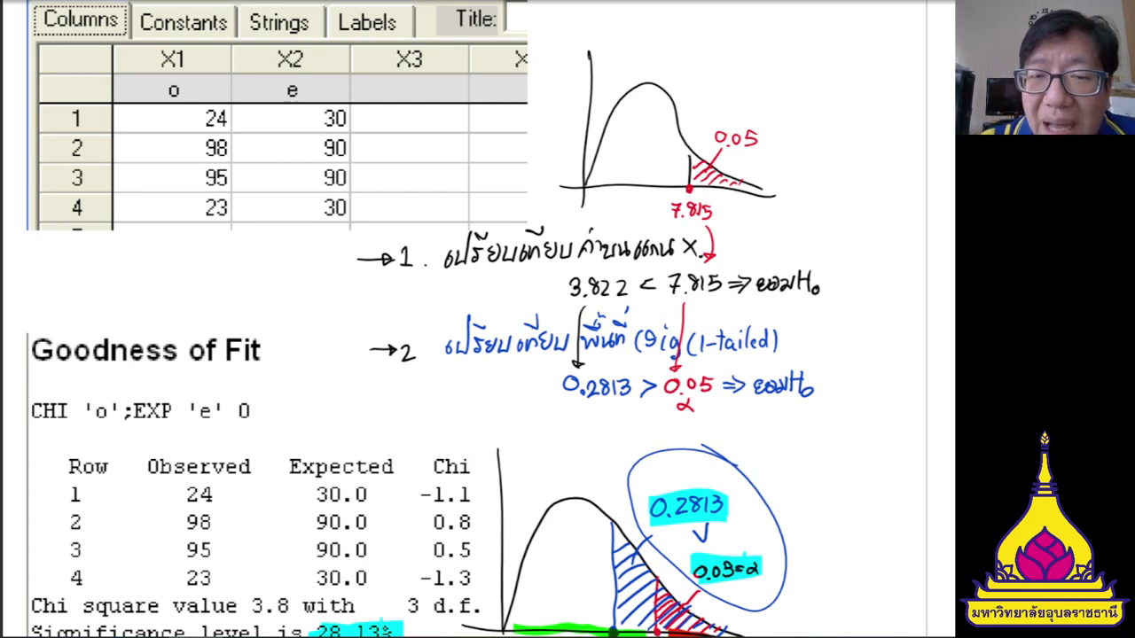
mouse_move(560, 281)
left_mouse_down()
mouse_move(503, 206)
mouse_move(510, 197)
mouse_move(530, 219)
mouse_move(535, 204)
mouse_move(545, 221)
mouse_move(564, 221)
left_mouse_up()
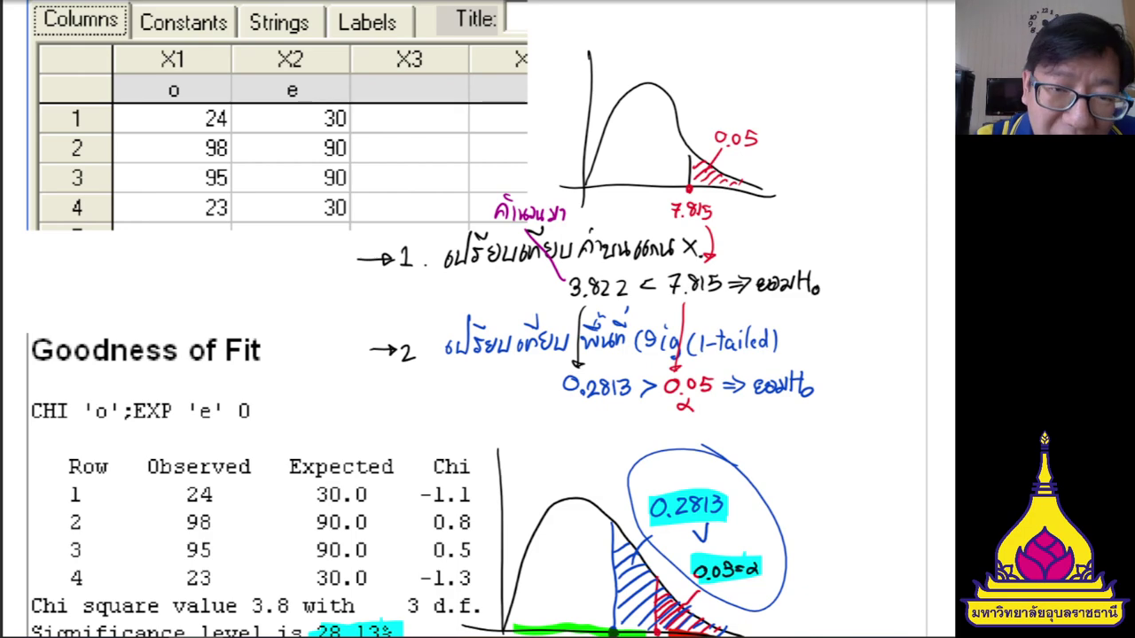
Undo the labels, highlights, shading and curve of the old graph beside the Goodness of Fit output, leaving only its vertical axis.
scroll(495, 319, "down", 3)
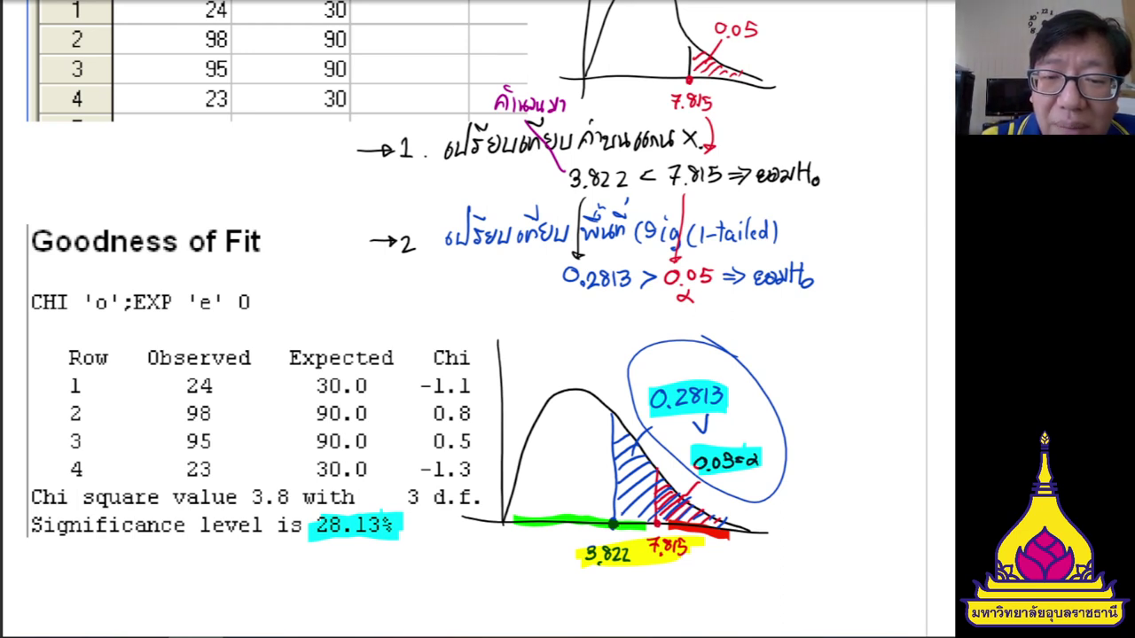
key("ctrl+z")
key("ctrl+z")
key("ctrl+z")
key("ctrl+z")
key("ctrl+z")
key("ctrl+z")
key("ctrl+z")
key("ctrl+z")
key("ctrl+z")
key("ctrl+z")
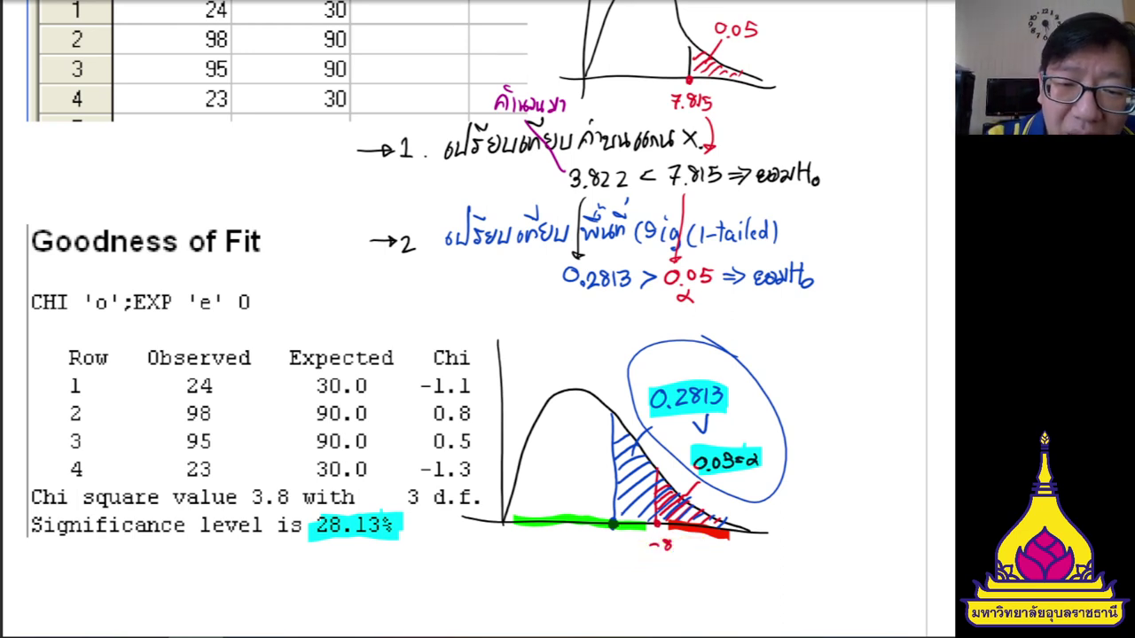
key("ctrl+z")
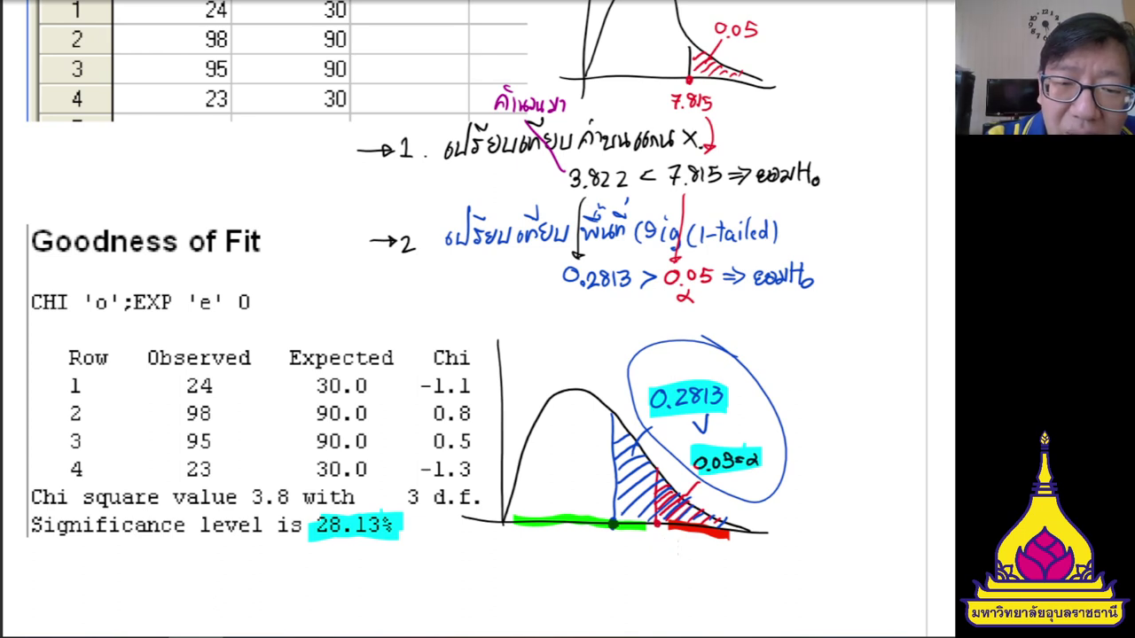
key("ctrl+z")
key("ctrl+z")
key("ctrl+z")
key("ctrl+z")
key("ctrl+z")
key("ctrl+z")
key("ctrl+z")
key("ctrl+z")
key("ctrl+z")
key("ctrl+z")
key("ctrl+z")
key("ctrl+z")
key("ctrl+z")
key("ctrl+z")
key("ctrl+z")
key("ctrl+z")
key("ctrl+z")
key("ctrl+z")
key("ctrl+z")
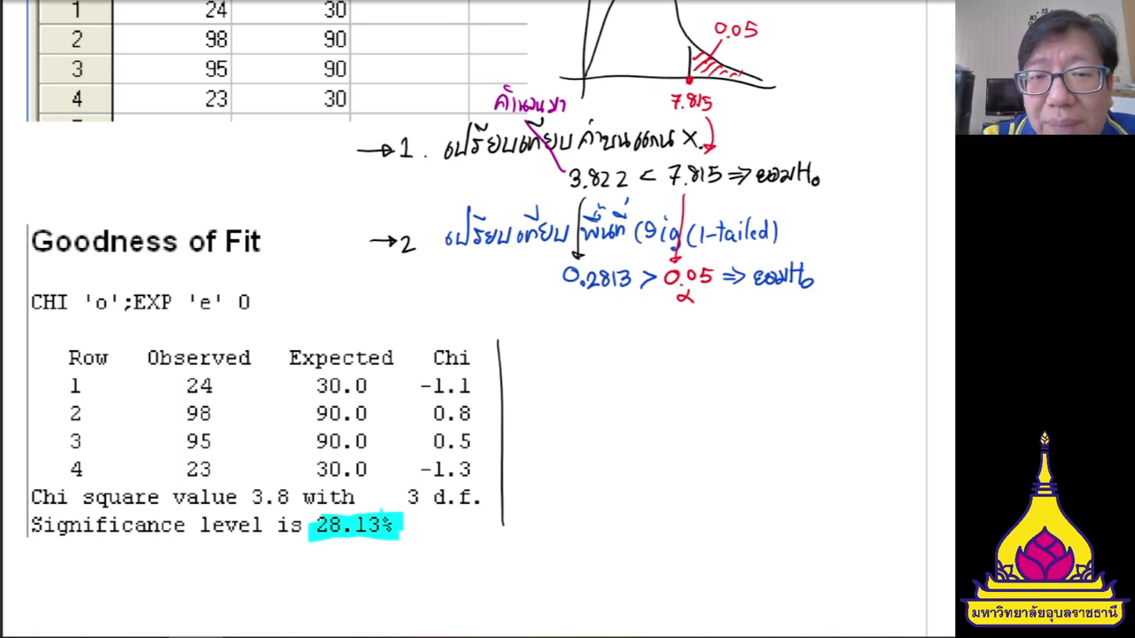
Sketch a new distribution curve with axes beside the Goodness of Fit output and mark 3.822 on its horizontal axis.
mouse_move(530, 321)
left_mouse_down()
mouse_move(535, 492)
mouse_move(749, 486)
left_mouse_up()
mouse_move(531, 472)
left_mouse_down()
mouse_move(690, 413)
mouse_move(787, 473)
left_mouse_up()
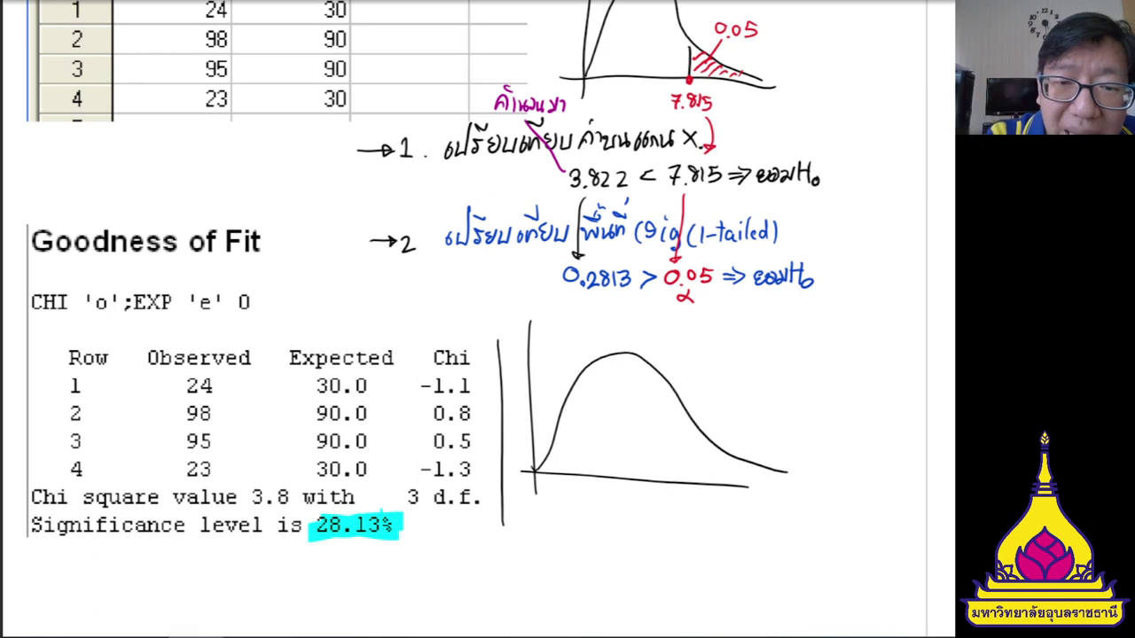
left_click(655, 482)
mouse_move(627, 497)
left_mouse_down()
mouse_move(637, 502)
mouse_move(628, 511)
mouse_move(681, 519)
left_mouse_up()
left_click(638, 510)
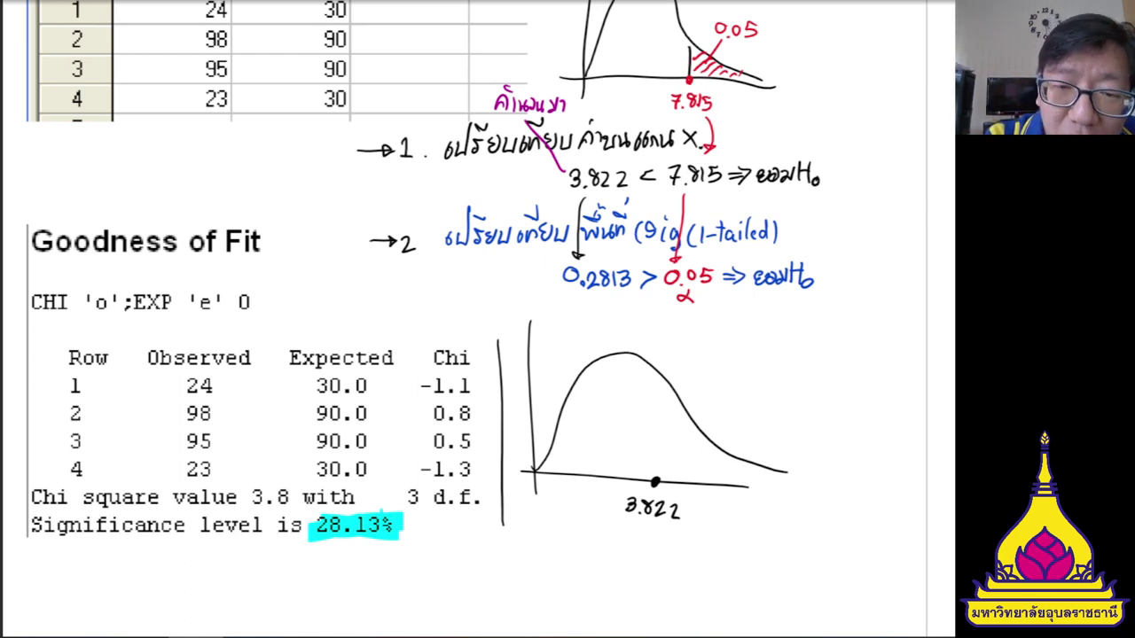
Draw a vertical line at 3.822, hatch the area to its right in black and label it 0.2813.
left_click_drag(657, 477, 657, 367)
mouse_move(657, 404)
left_mouse_down()
mouse_move(672, 388)
mouse_move(684, 406)
left_mouse_up()
mouse_move(659, 438)
left_mouse_down()
mouse_move(689, 412)
mouse_move(693, 420)
left_mouse_up()
mouse_move(661, 466)
left_mouse_down()
mouse_move(697, 428)
mouse_move(718, 443)
left_mouse_up()
mouse_move(701, 478)
left_mouse_down()
mouse_move(728, 447)
mouse_move(750, 450)
left_mouse_up()
left_click_drag(743, 478, 759, 455)
mouse_move(675, 441)
left_mouse_down()
mouse_move(703, 388)
mouse_move(727, 402)
left_mouse_up()
mouse_move(734, 385)
left_mouse_down()
mouse_move(734, 399)
mouse_move(747, 399)
left_mouse_up()
left_click_drag(751, 386, 752, 400)
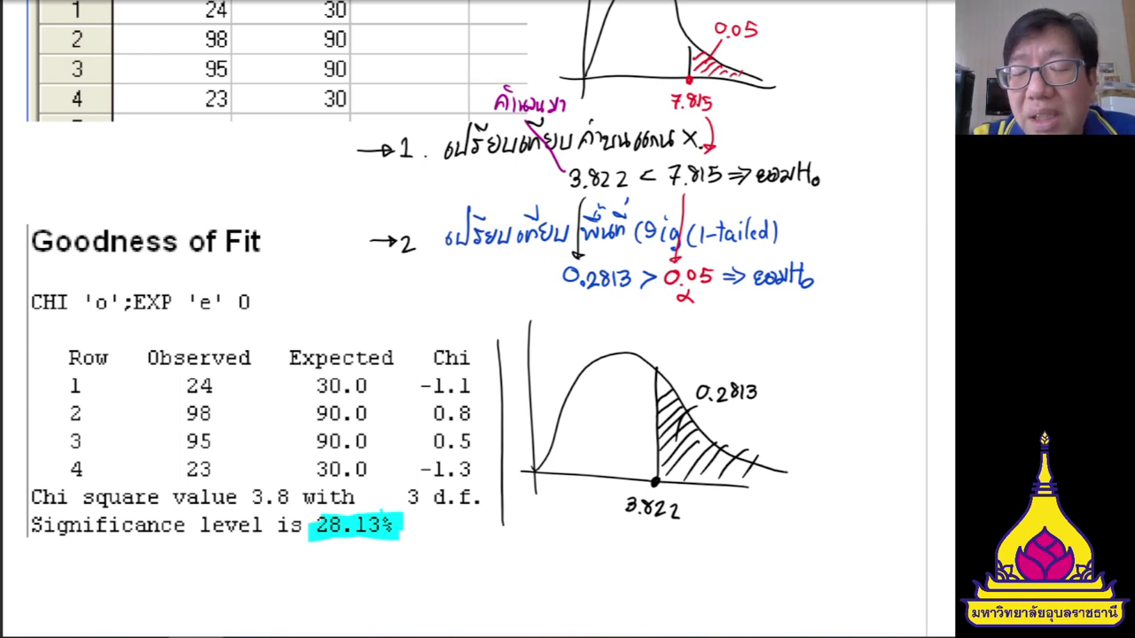
Handwrite "Sig(1-tailed)" above the 0.2813 label on the new graph.
left_click_drag(688, 353, 689, 367)
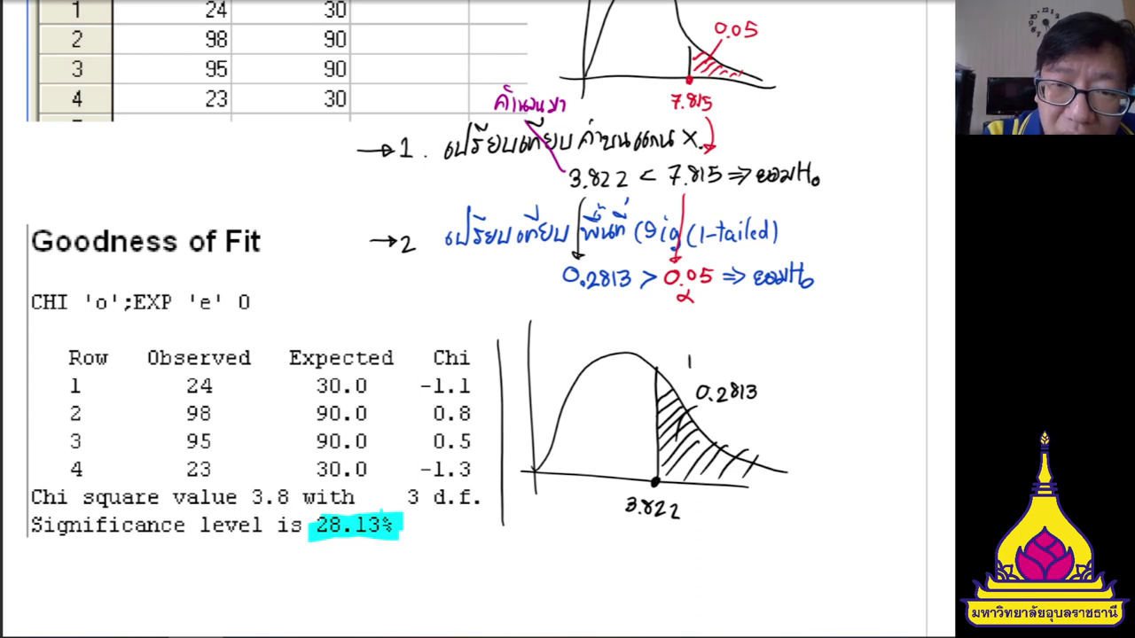
mouse_move(691, 348)
left_mouse_down()
mouse_move(684, 368)
mouse_move(724, 369)
left_mouse_up()
mouse_move(728, 361)
left_mouse_down()
mouse_move(743, 368)
mouse_move(752, 350)
left_mouse_up()
left_click_drag(756, 357, 757, 367)
left_click_drag(760, 356, 764, 370)
mouse_move(768, 363)
left_mouse_down()
mouse_move(780, 342)
mouse_move(782, 369)
left_mouse_up()
left_click_drag(786, 353, 787, 372)
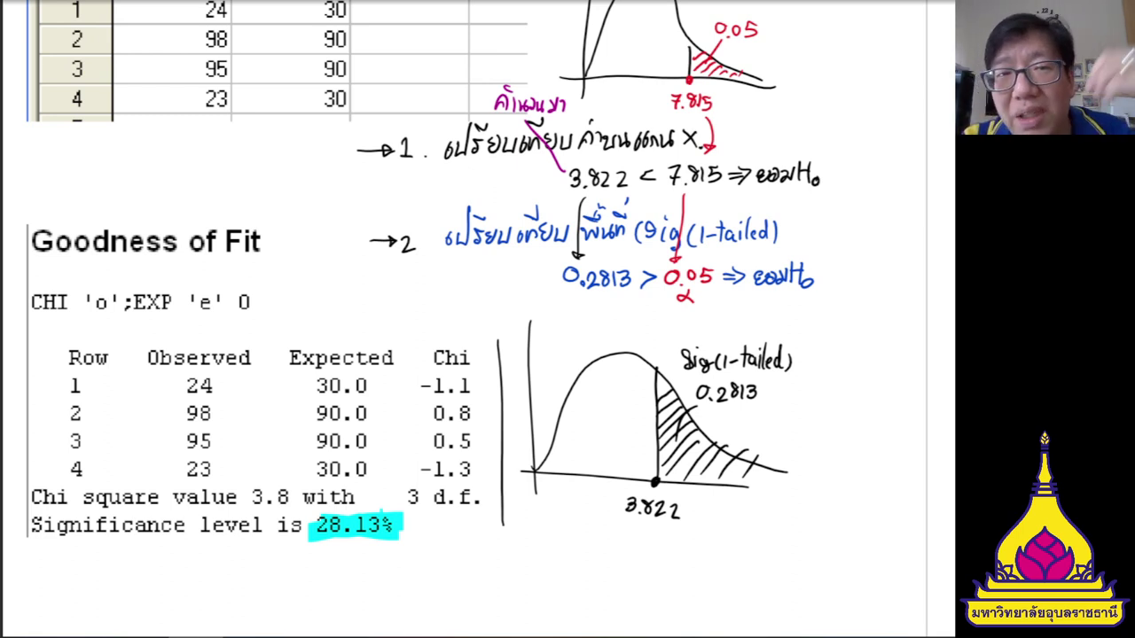
Hatch the far-right tail in red with the label "0.05=α", and highlight the axis green before the tail and red beneath it.
mouse_move(710, 442)
left_mouse_down()
mouse_move(710, 479)
mouse_move(709, 456)
left_mouse_up()
left_click_drag(722, 451, 710, 459)
mouse_move(716, 477)
left_mouse_down()
mouse_move(732, 457)
mouse_move(770, 464)
mouse_move(761, 442)
left_mouse_up()
mouse_move(760, 430)
left_mouse_down()
mouse_move(775, 440)
mouse_move(792, 432)
left_mouse_up()
left_click(765, 436)
left_click_drag(784, 437, 803, 440)
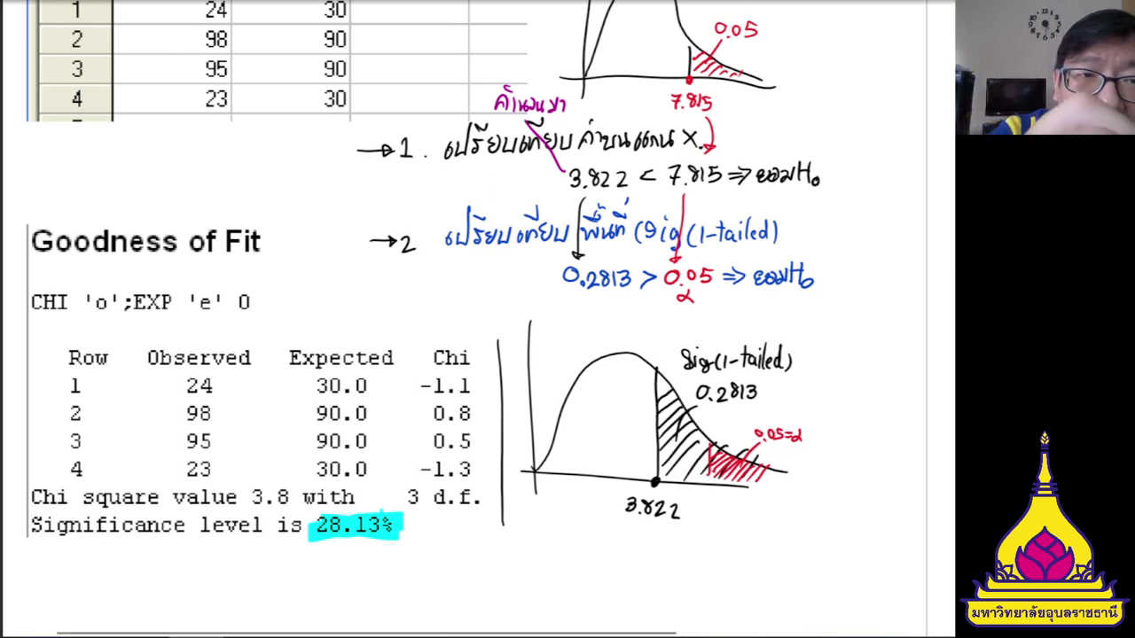
left_click_drag(703, 480, 537, 469)
left_click_drag(716, 480, 775, 488)
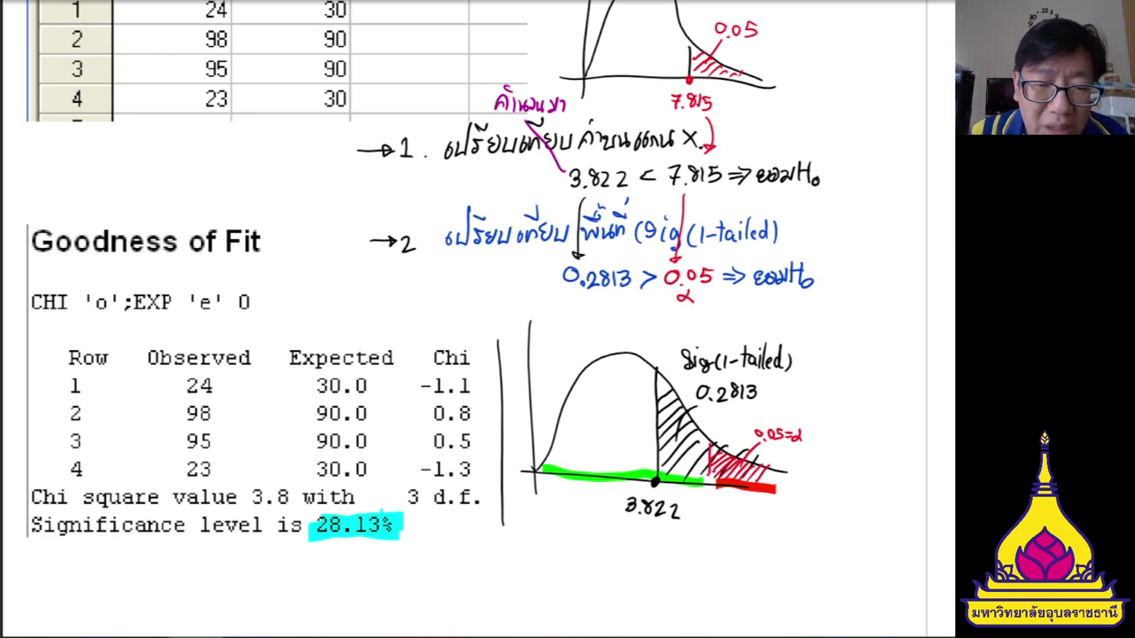
Switch to the blank Excel sheet and enter 3.822 in the selected column C cell.
key("alt+Tab")
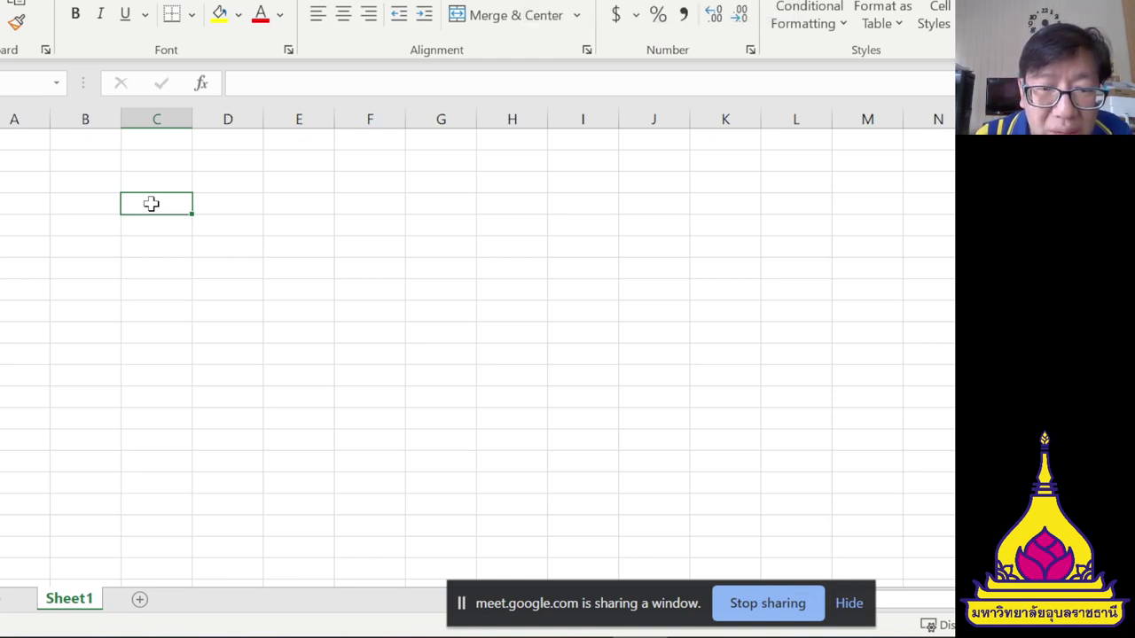
key("F2")
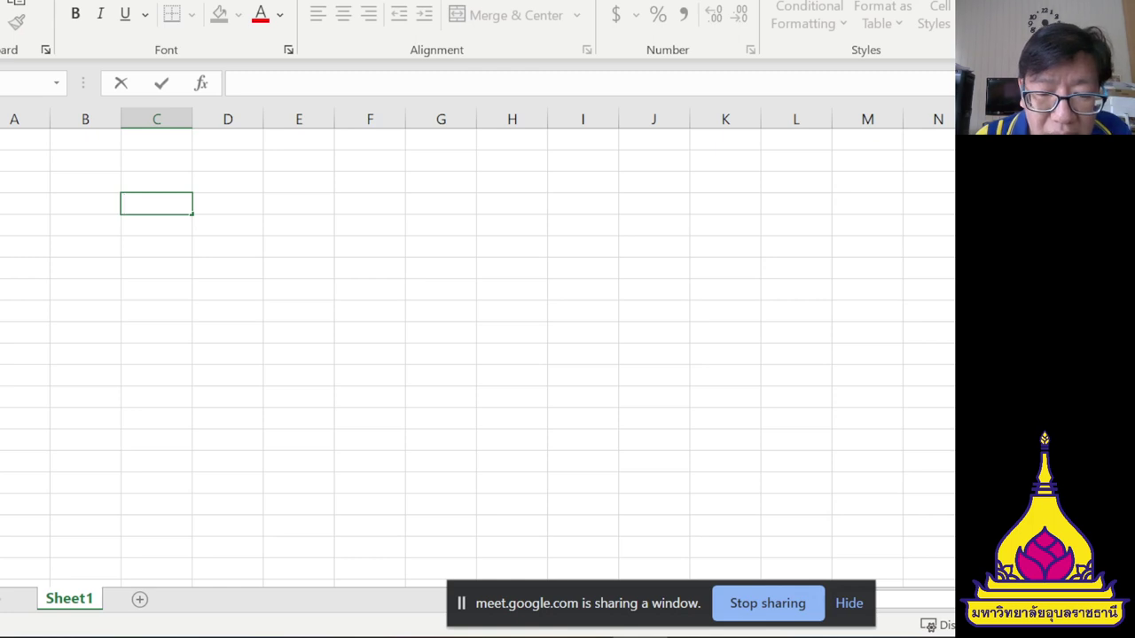
type("3.822")
key("Return")
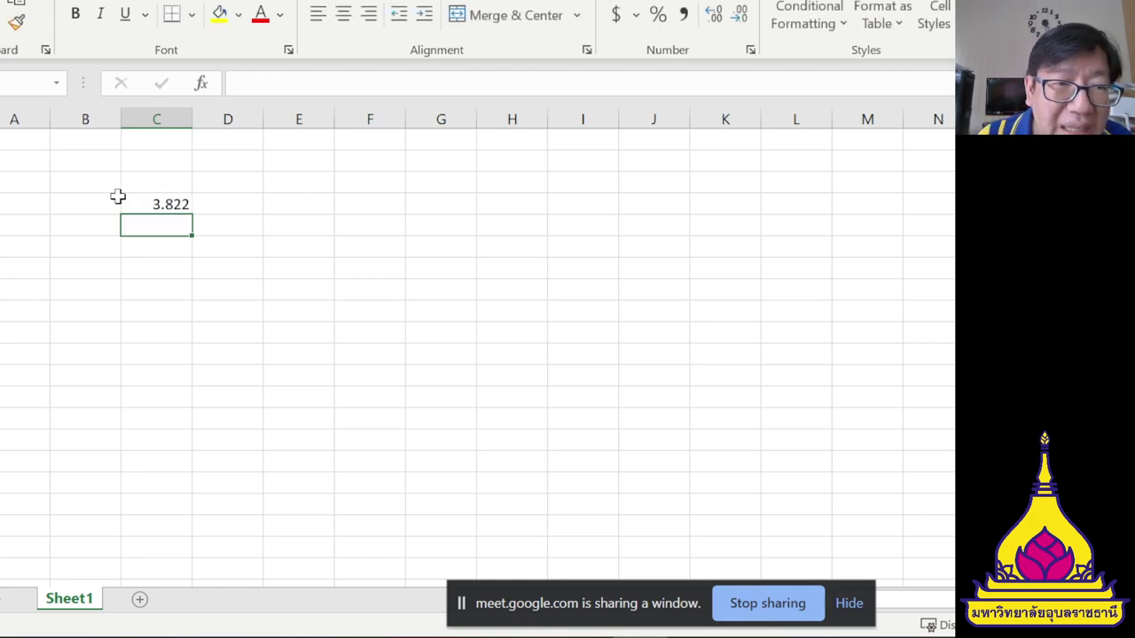
Enter the label "chisquareคำนวน" in column B beside 3.822 and widen the column to fit it.
left_click(89, 207)
key("F2")
type("chi")
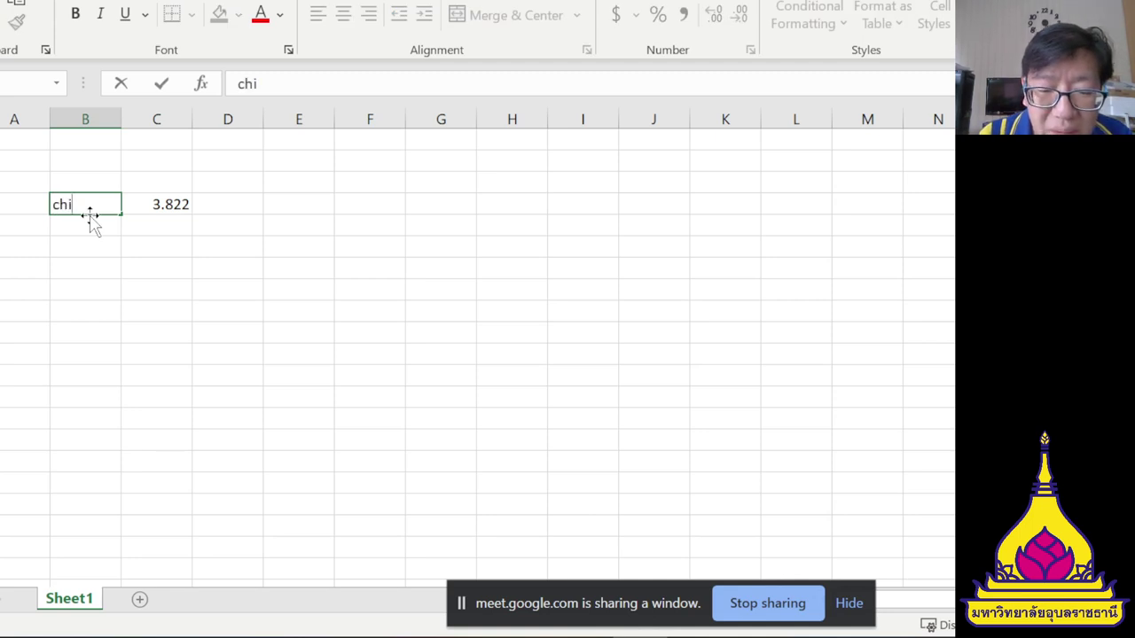
type("squar")
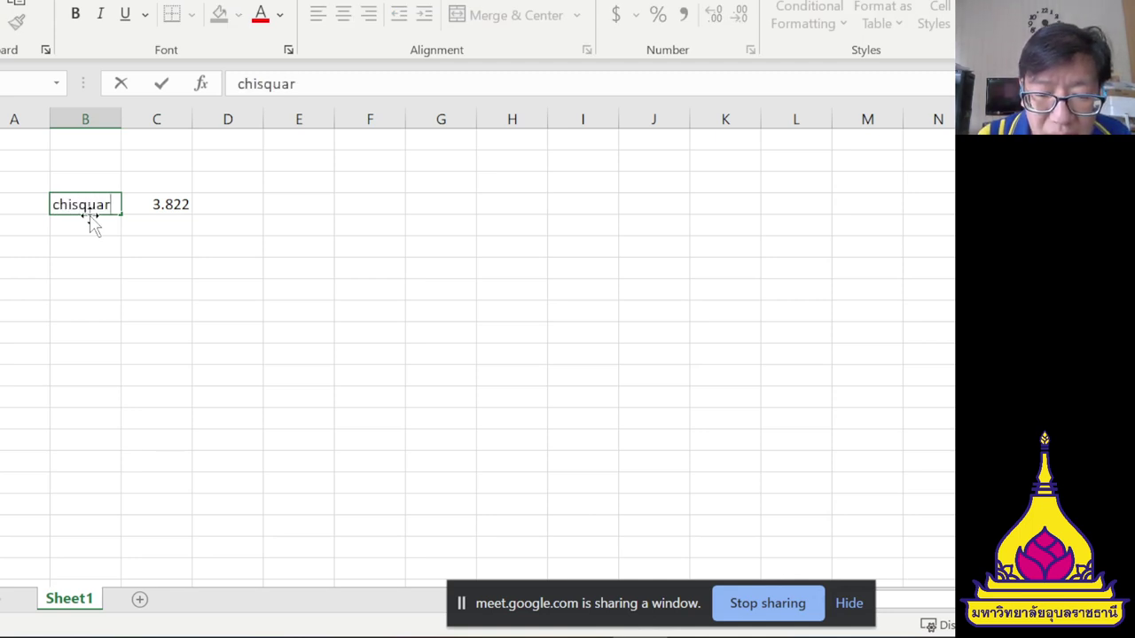
type("eค่านส")
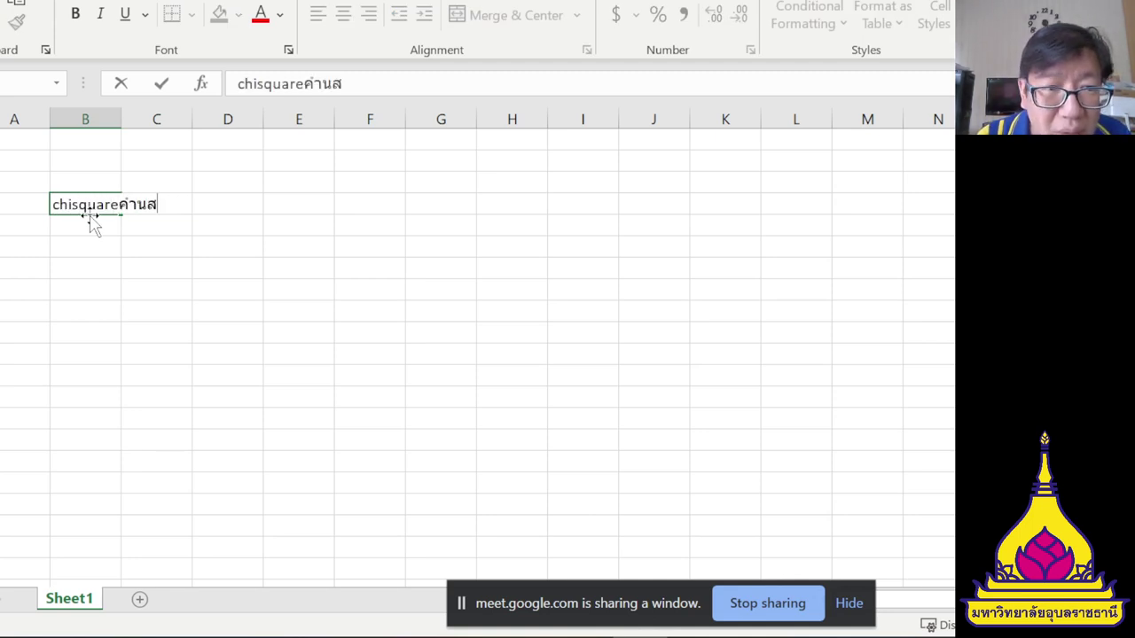
key("BackSpace")
type("วณ")
key("Return")
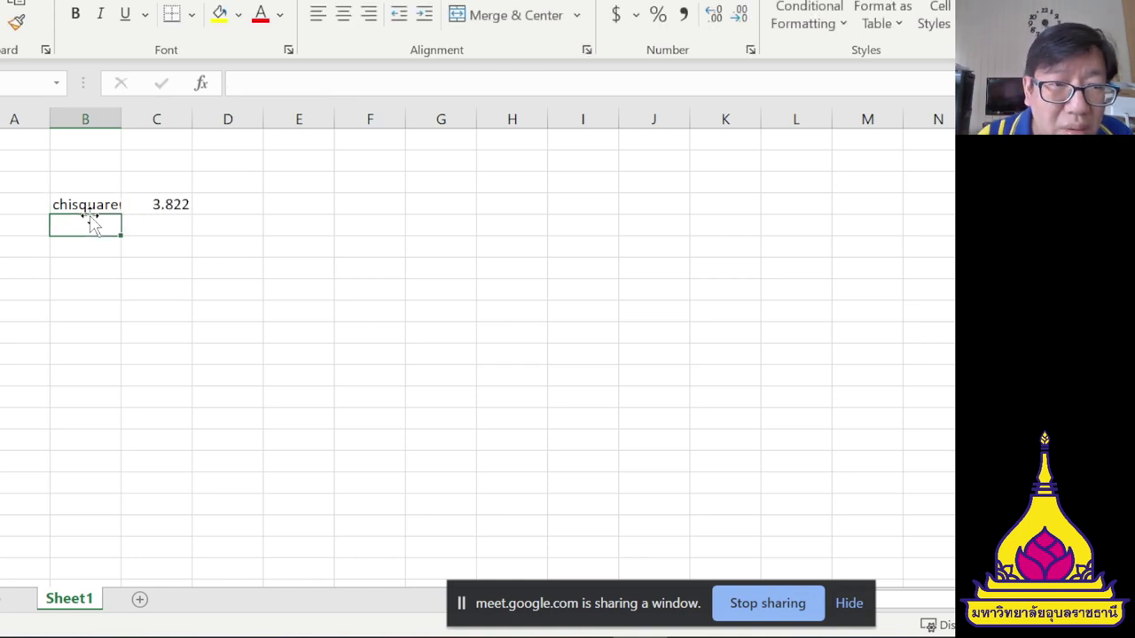
left_click_drag(121, 119, 164, 118)
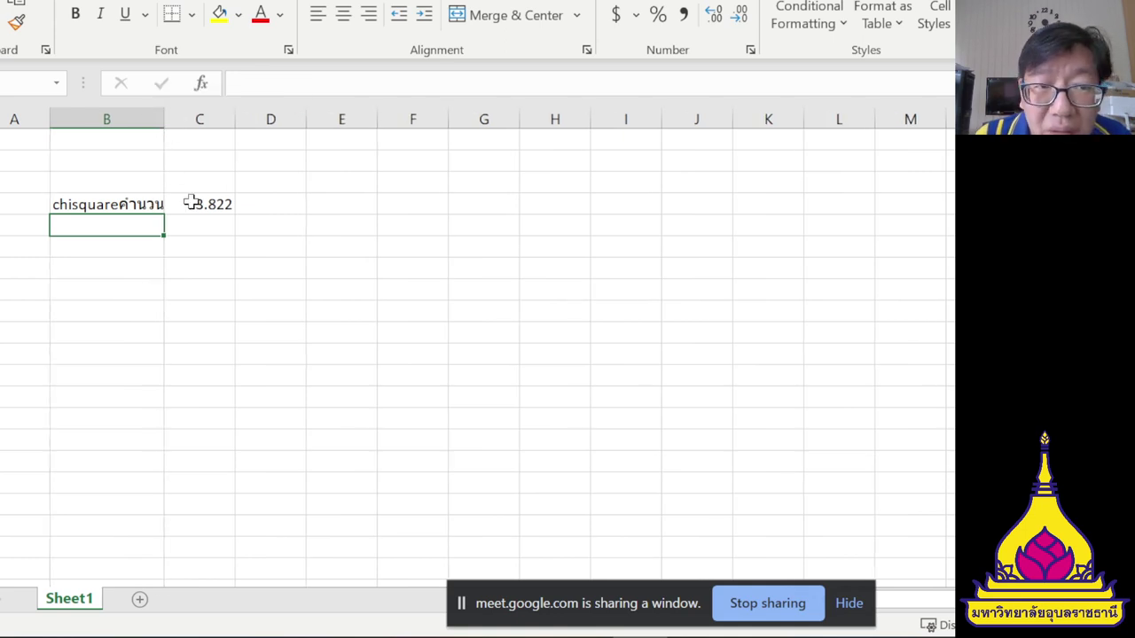
Enter the label "alpha" in E14 with 0.05 beside it in F14, and begin a formula in E16.
double_click(350, 183)
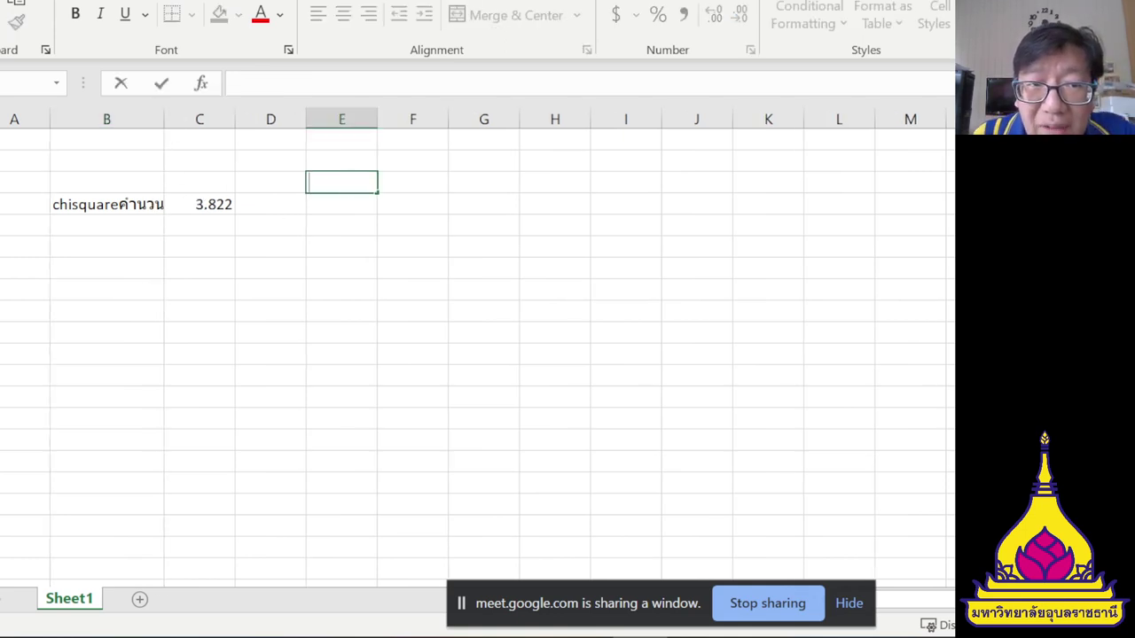
double_click(338, 164)
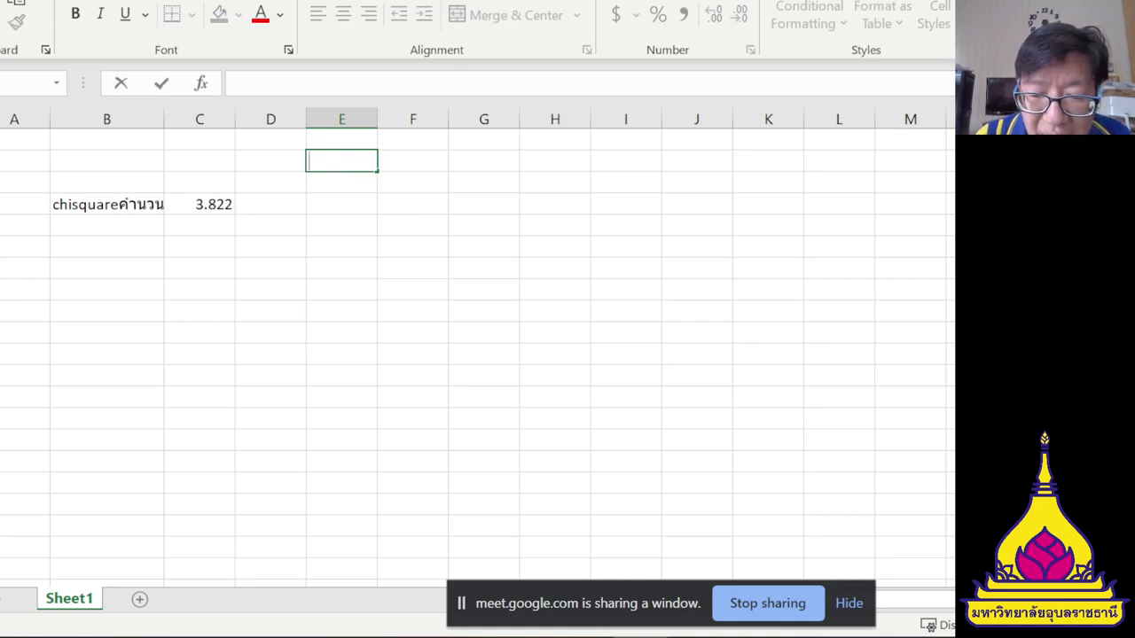
type("พิสม")
key("BackSpace")
key("BackSpace")
key("BackSpace")
key("BackSpace")
type("alpha")
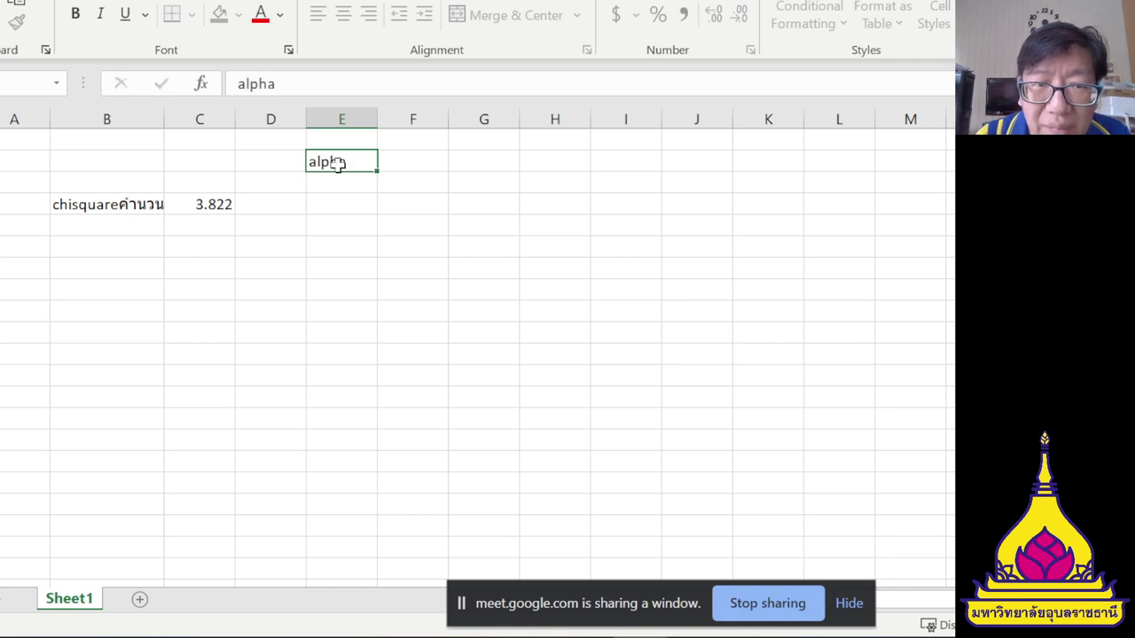
key("Tab")
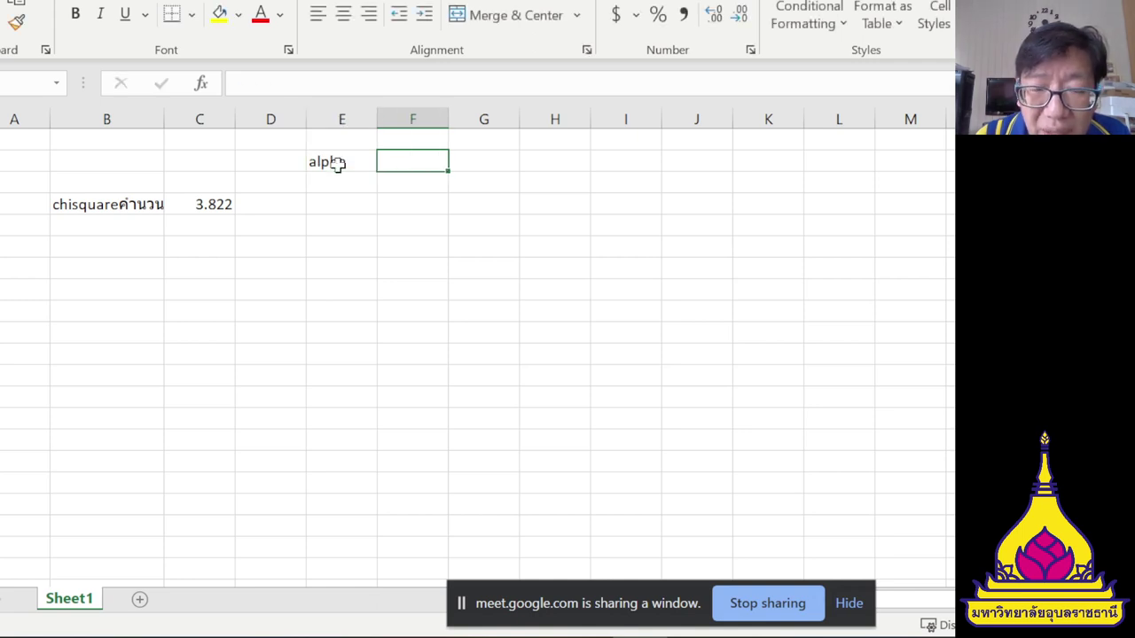
type("0.05")
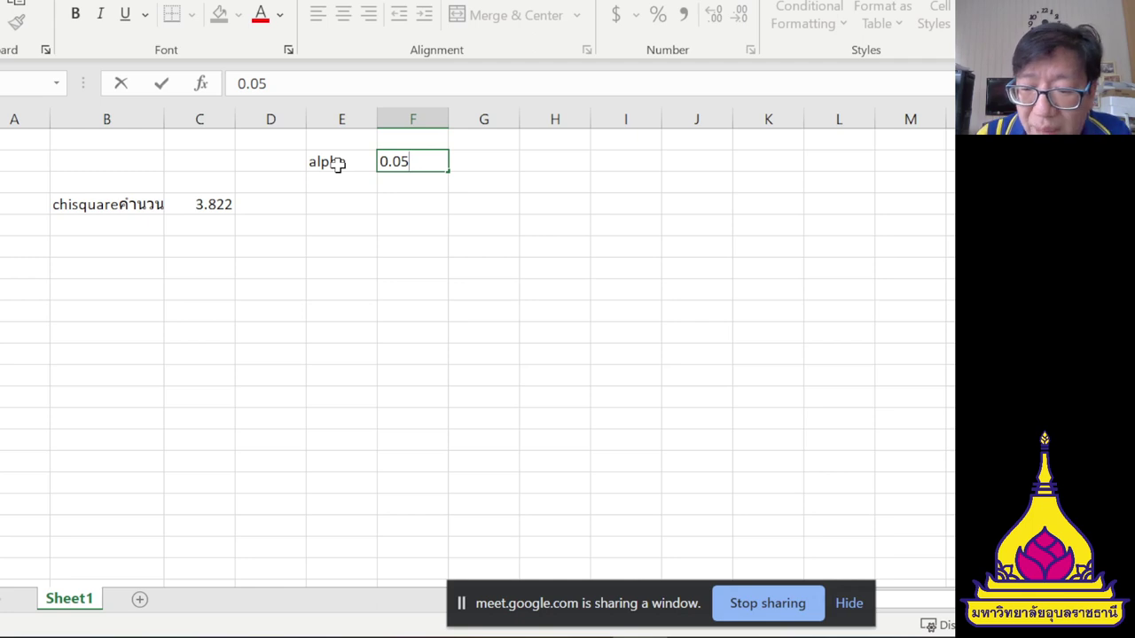
key("Return")
key("Return")
type("=")
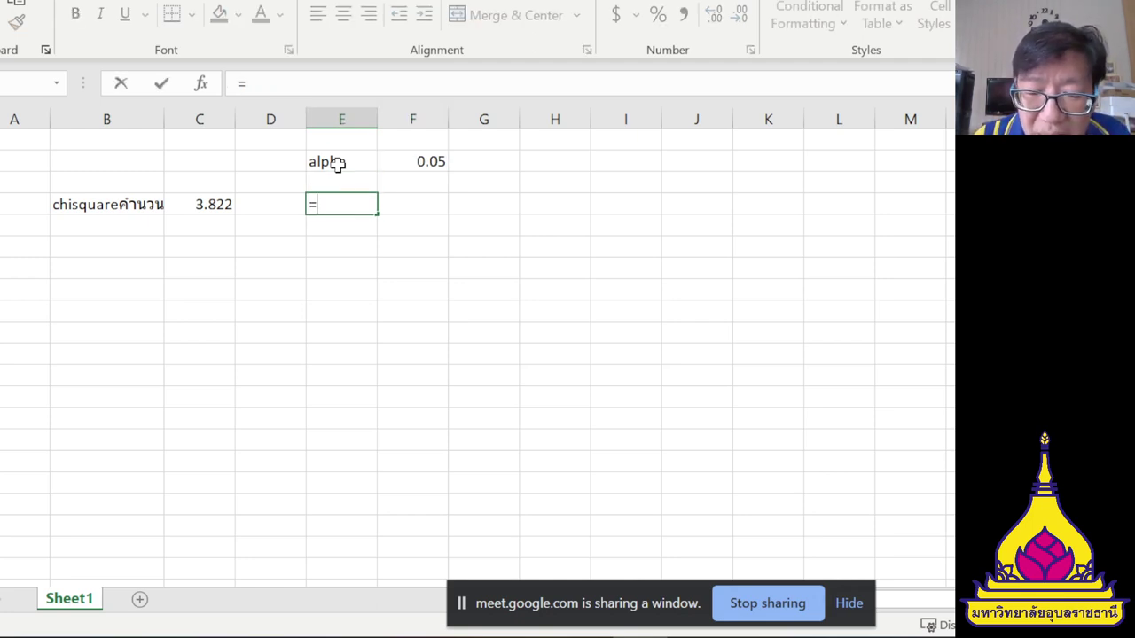
type("no")
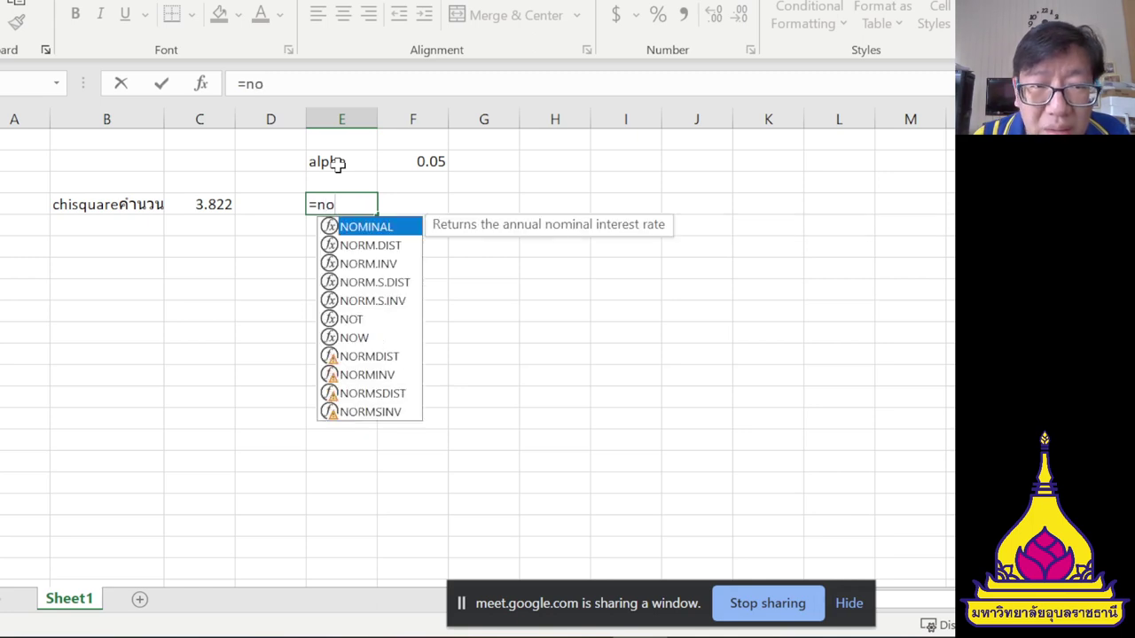
type("rmail")
key("BackSpace")
key("BackSpace")
key("BackSpace")
key("BackSpace")
key("BackSpace")
key("BackSpace")
key("BackSpace")
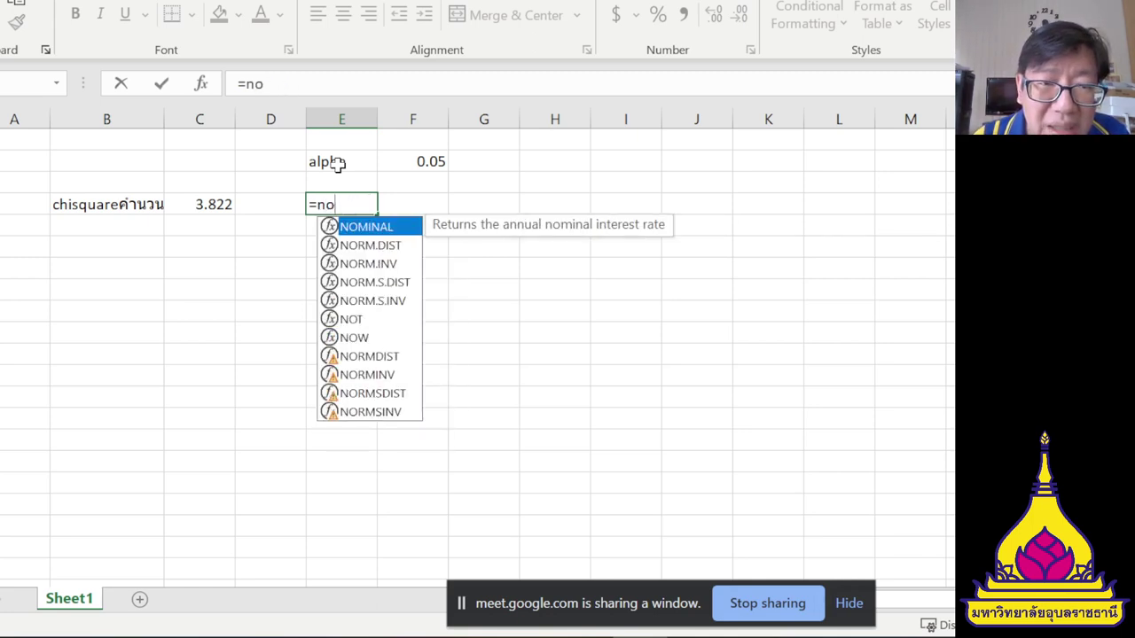
Calculate the right-tailed chi-square critical value in E16 with =CHISQ.INV.RT(F14,3).
type("chi")
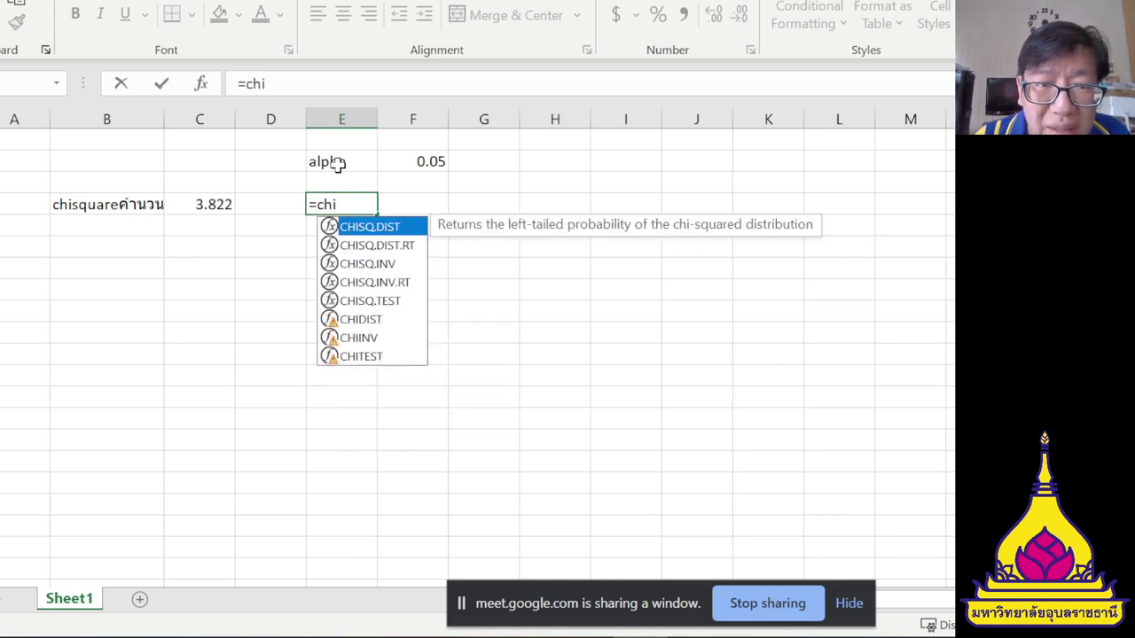
key("Down")
key("Down")
key("Down")
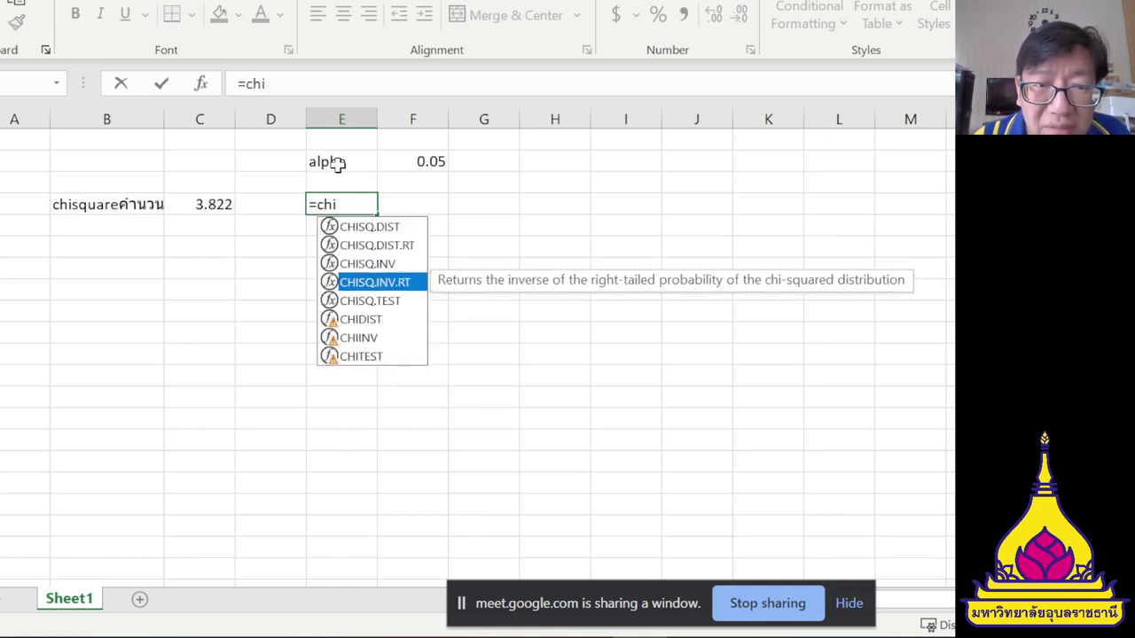
double_click(375, 283)
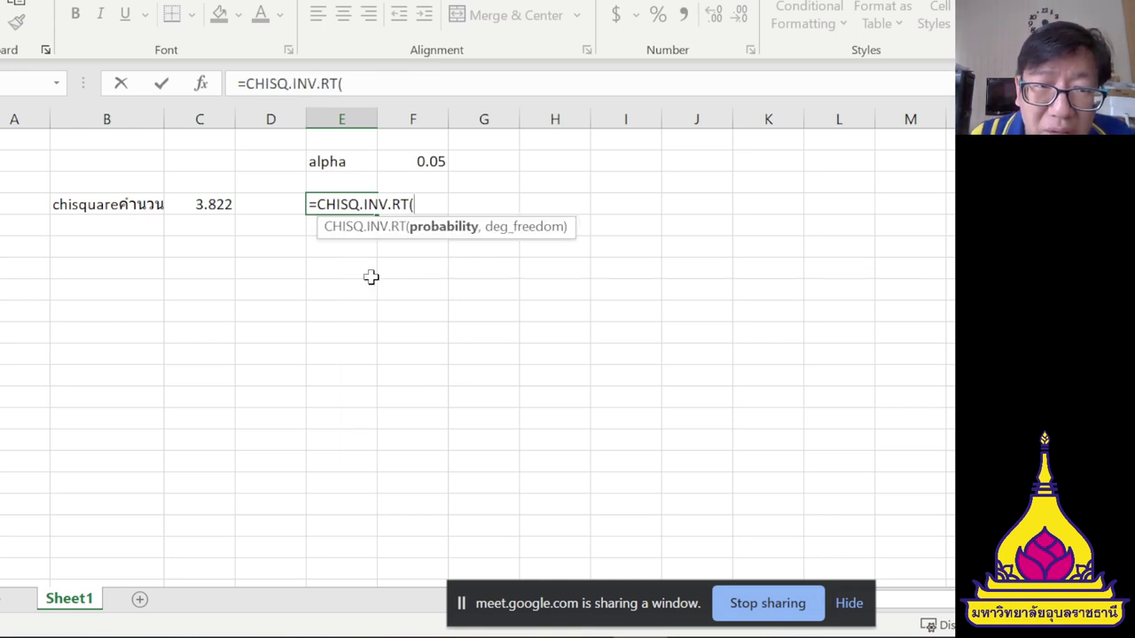
left_click(441, 163)
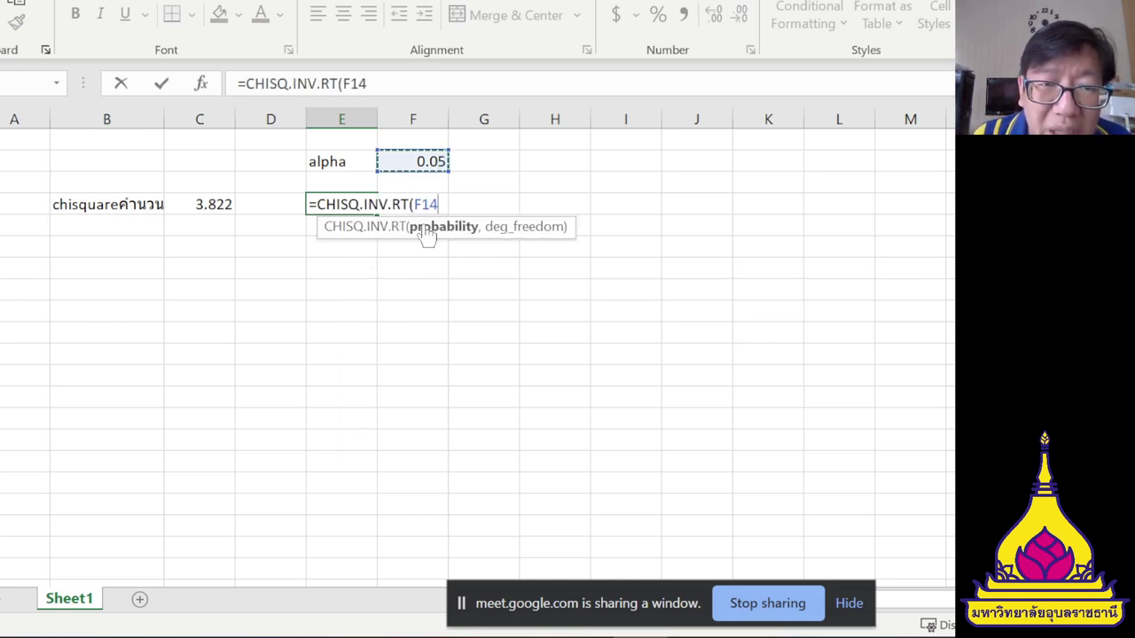
type(",")
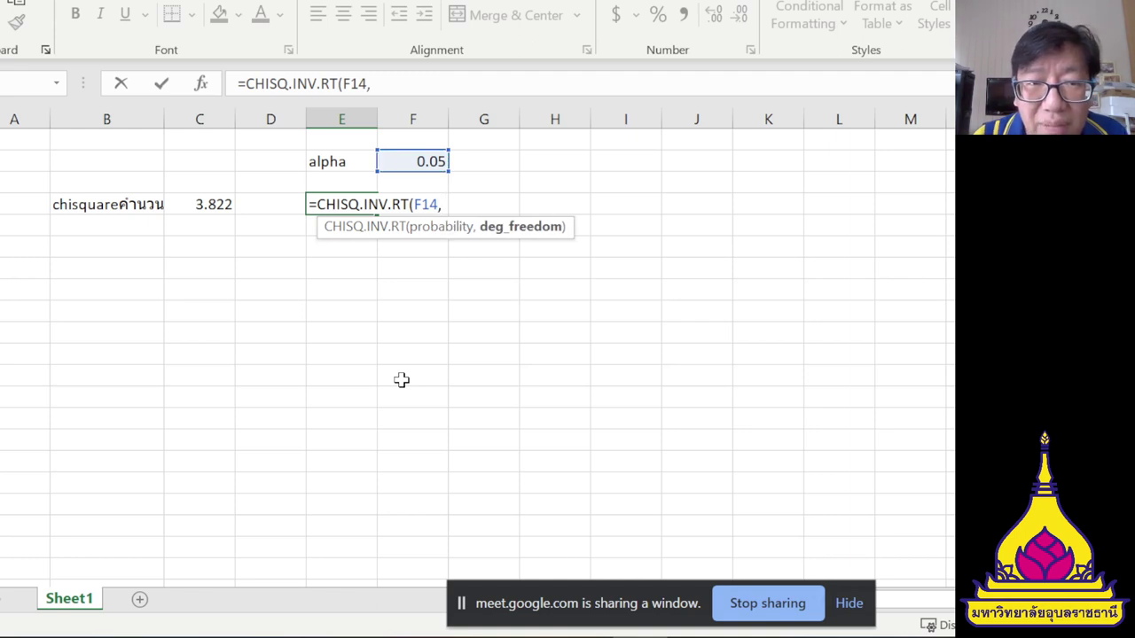
type("0")
key("BackSpace")
type("3)")
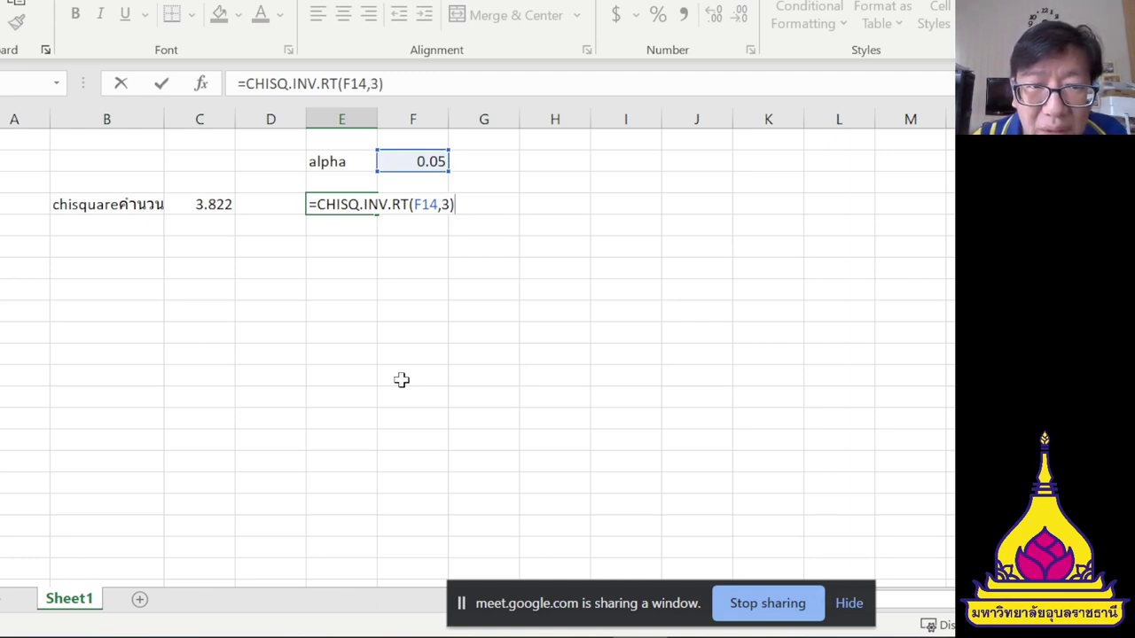
key("Return")
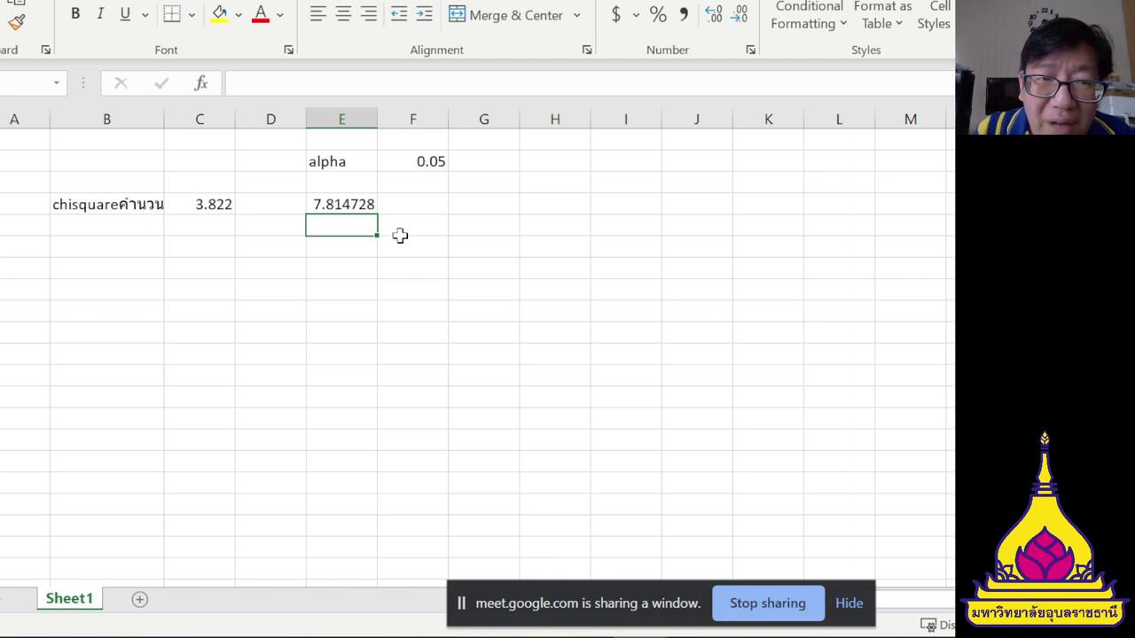
Enter the label "ตาราง" in E15, directly above the critical value formula.
left_click(367, 201)
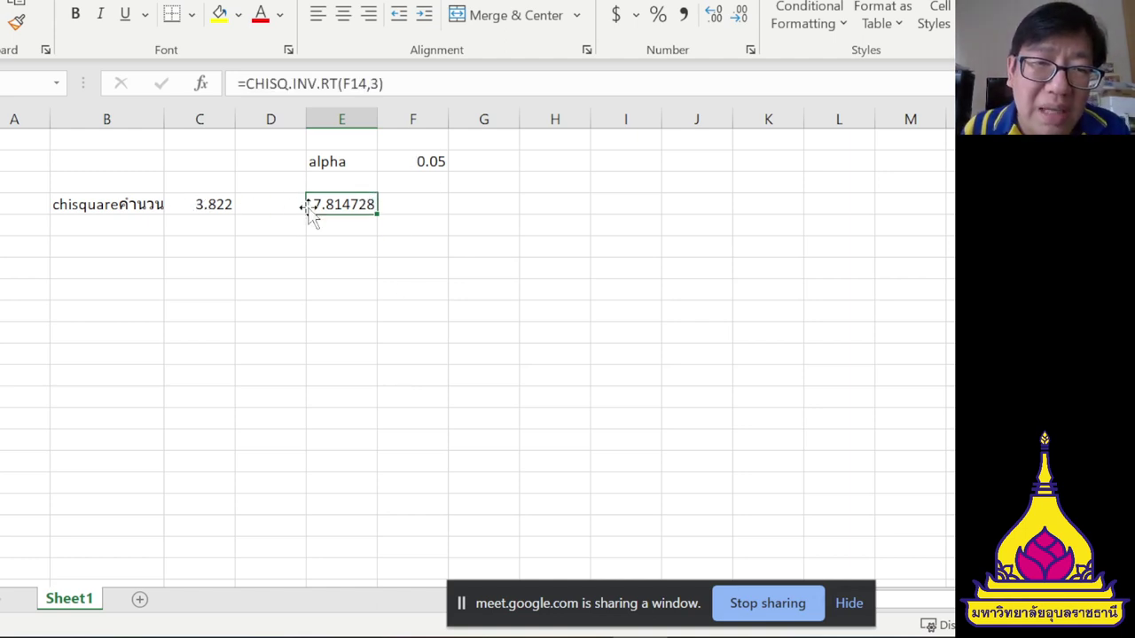
left_click(349, 182)
type("9ki")
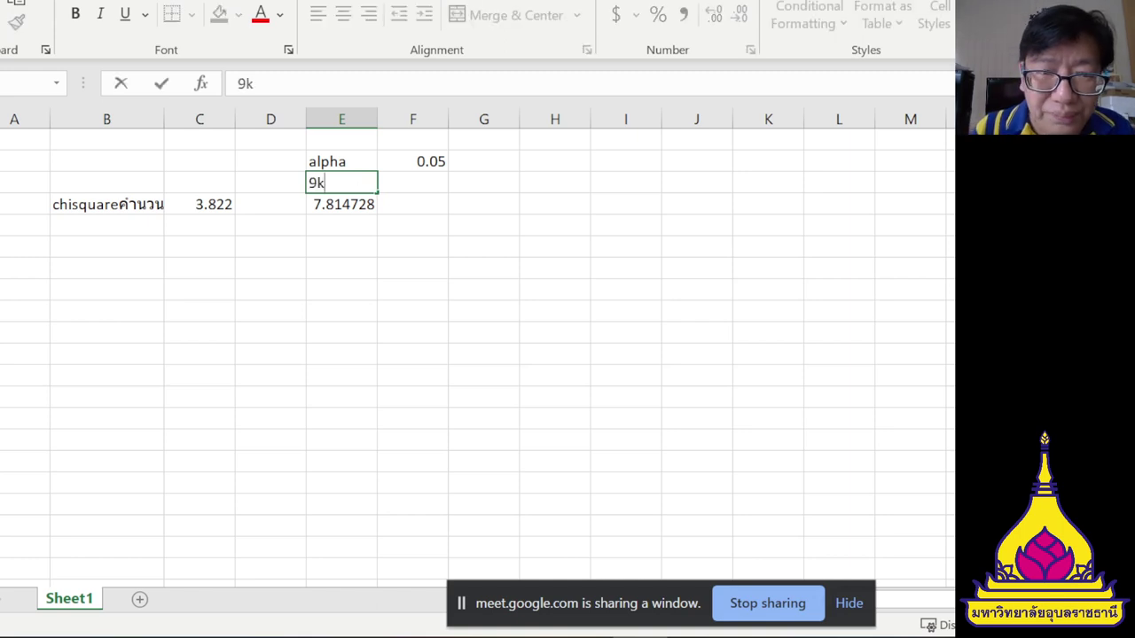
key("BackSpace")
key("BackSpace")
key("BackSpace")
type("ตาราง")
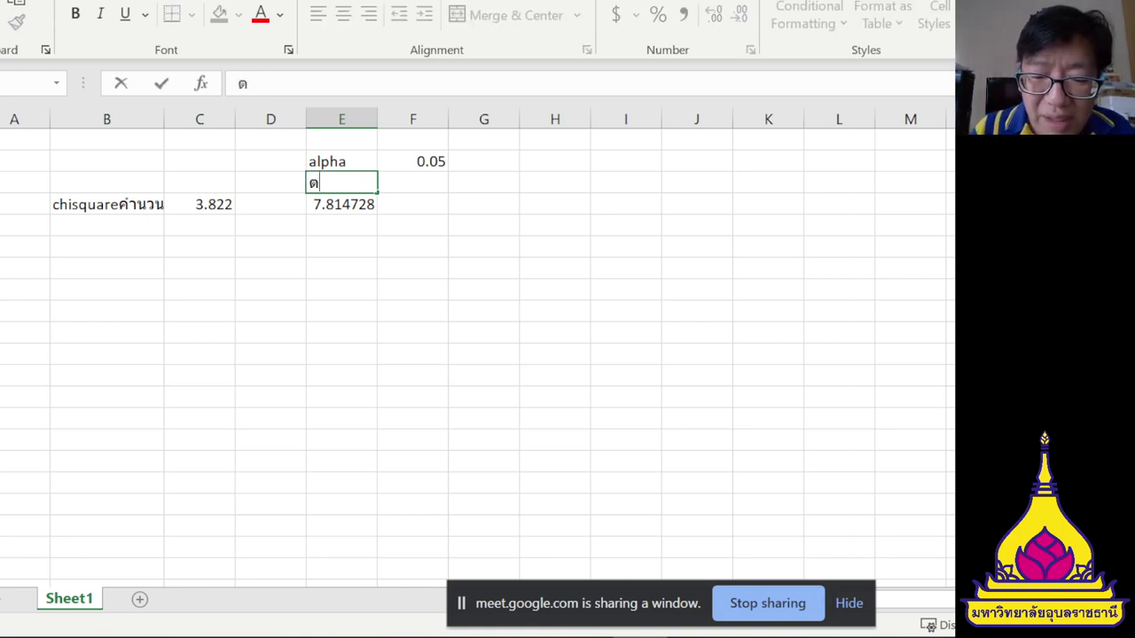
key("Return")
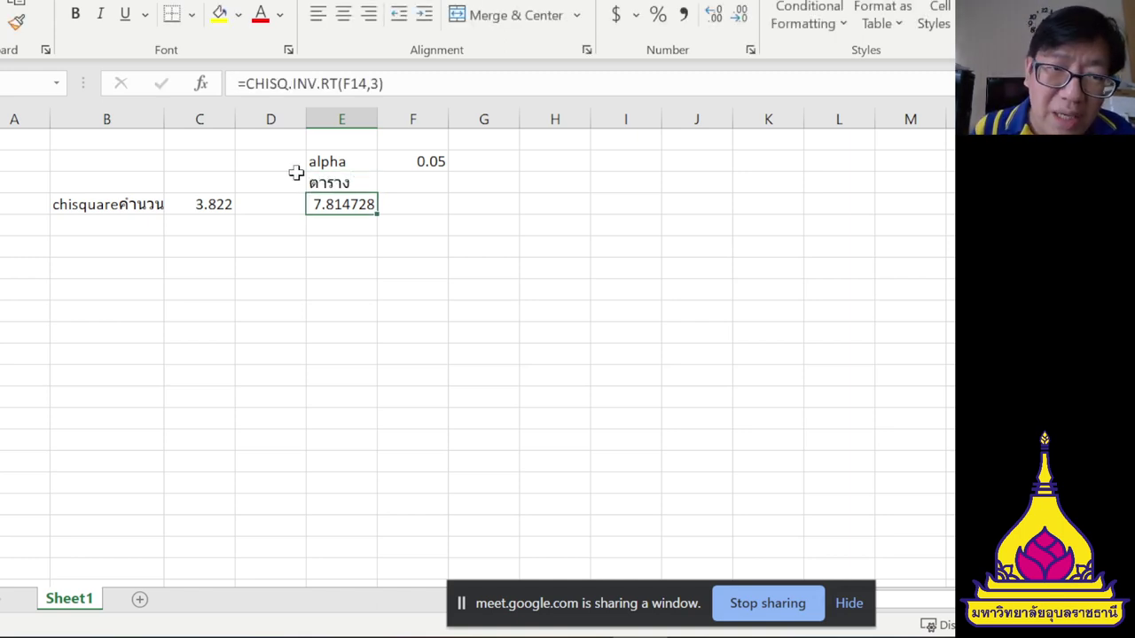
double_click(271, 205)
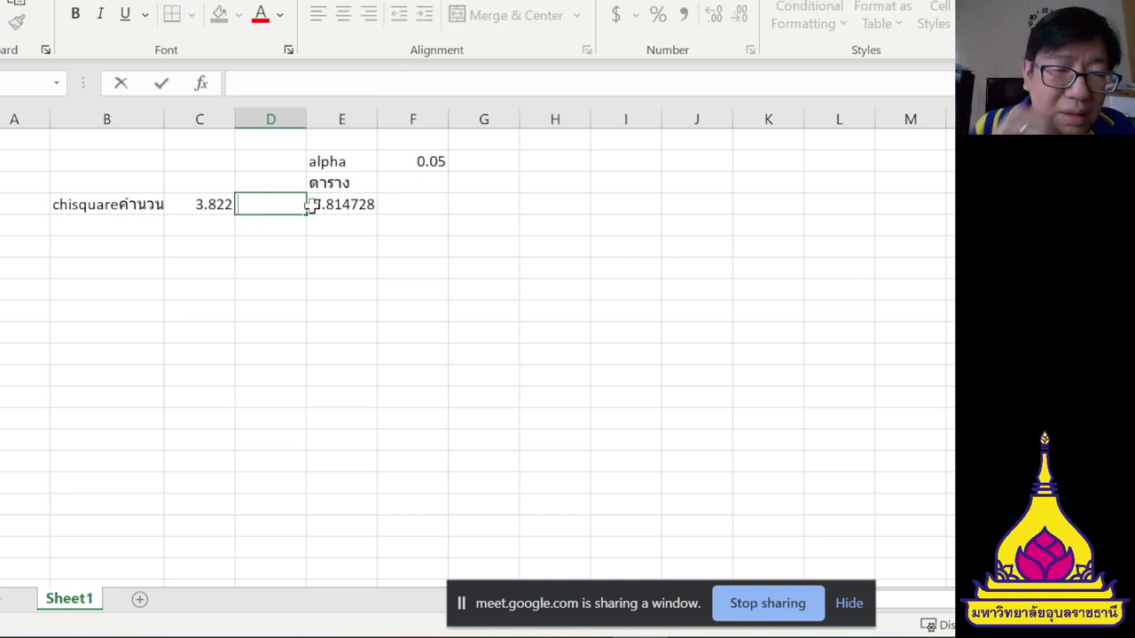
left_click(357, 205)
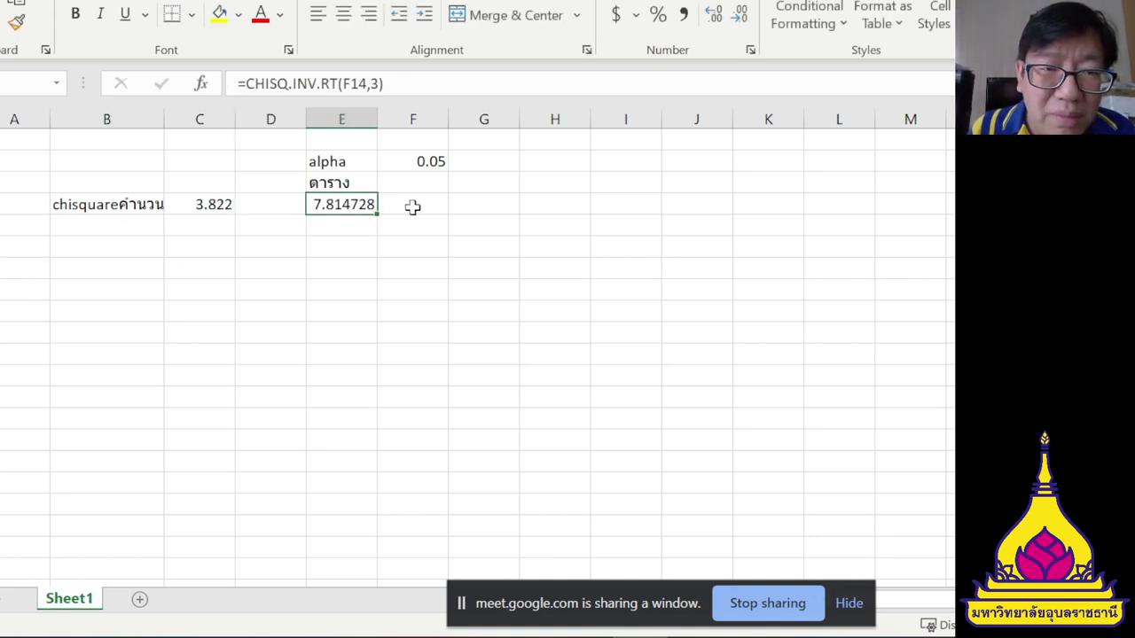
left_click(412, 207)
Change the alpha value in F14 to 0.01 to recalculate the critical value.
double_click(431, 161)
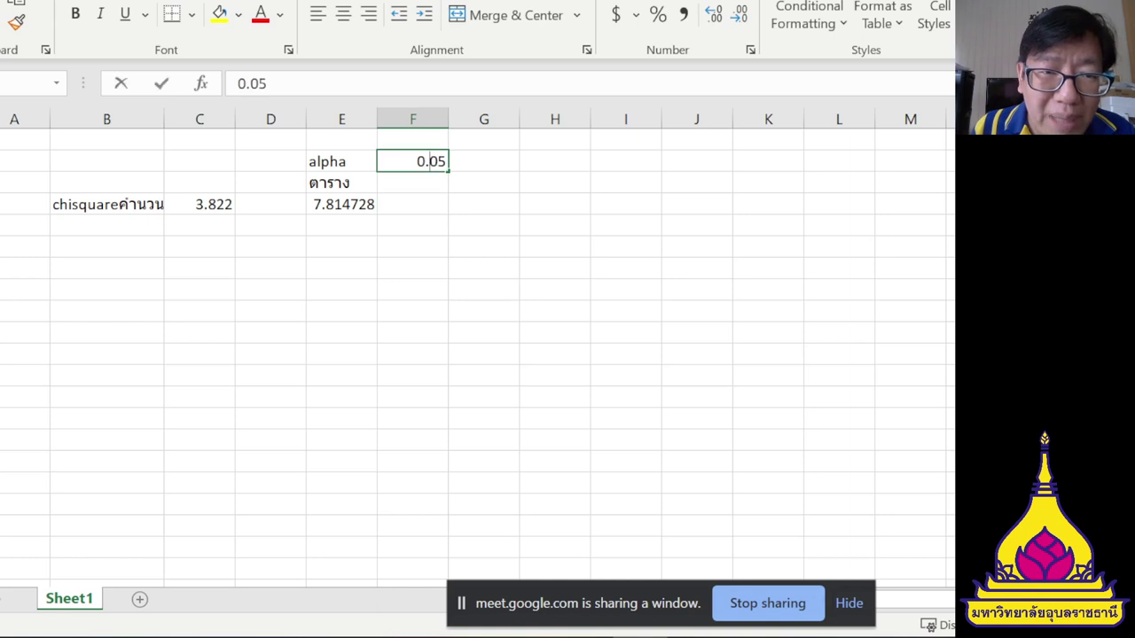
key("BackSpace")
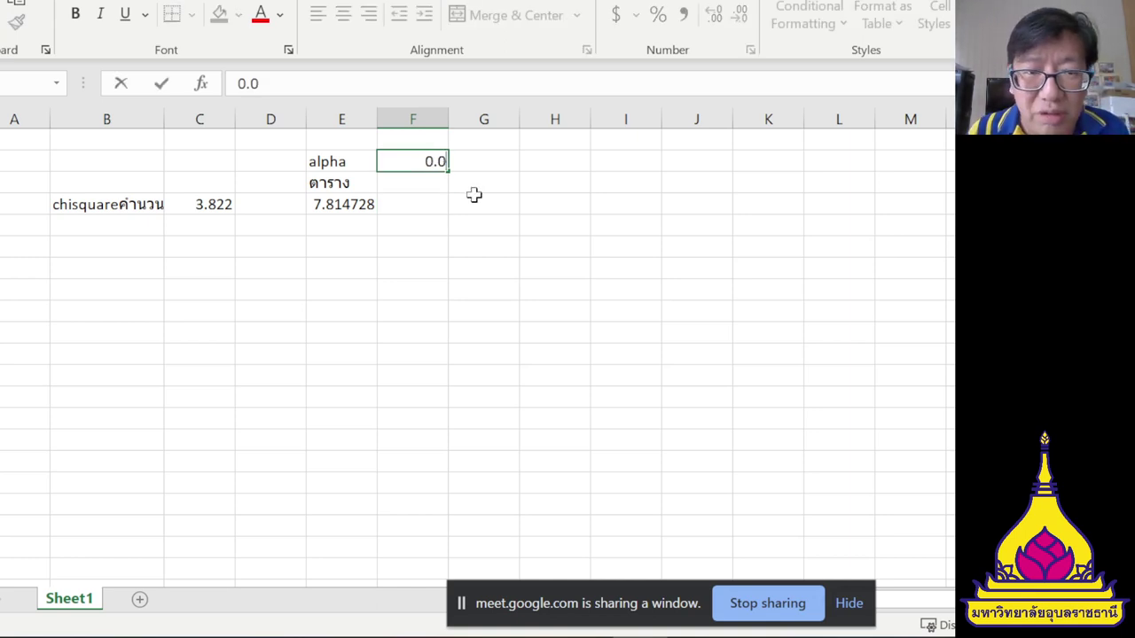
key("BackSpace")
type("1")
key("BackSpace")
type("01")
key("Return")
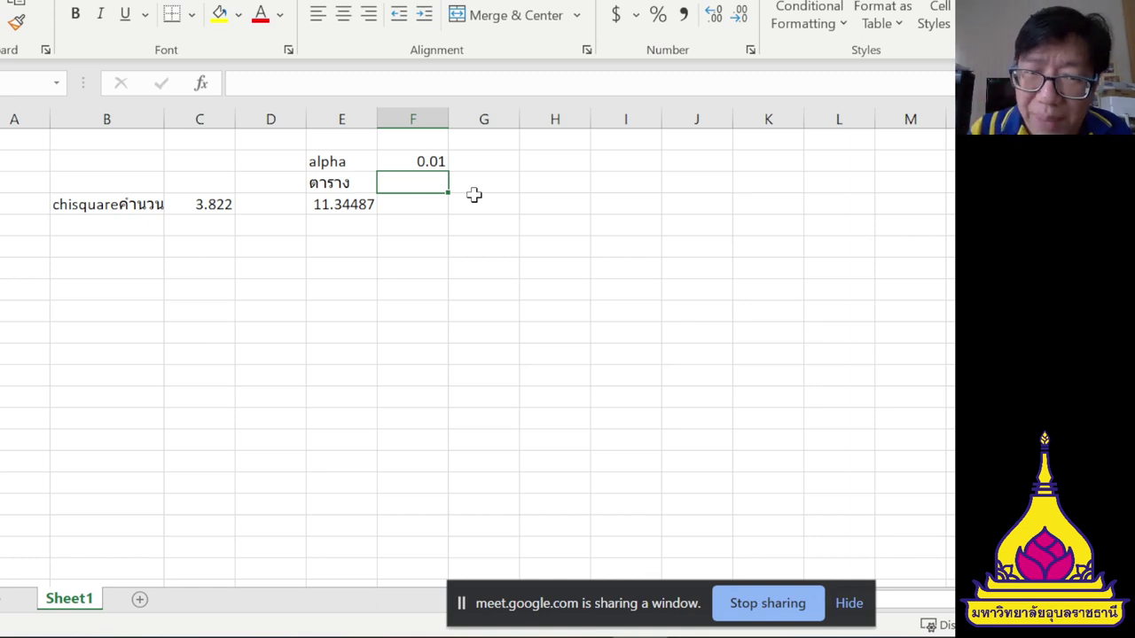
Set the alpha value in F14 to 0.1 to recalculate the critical value.
key("Up")
type("0.")
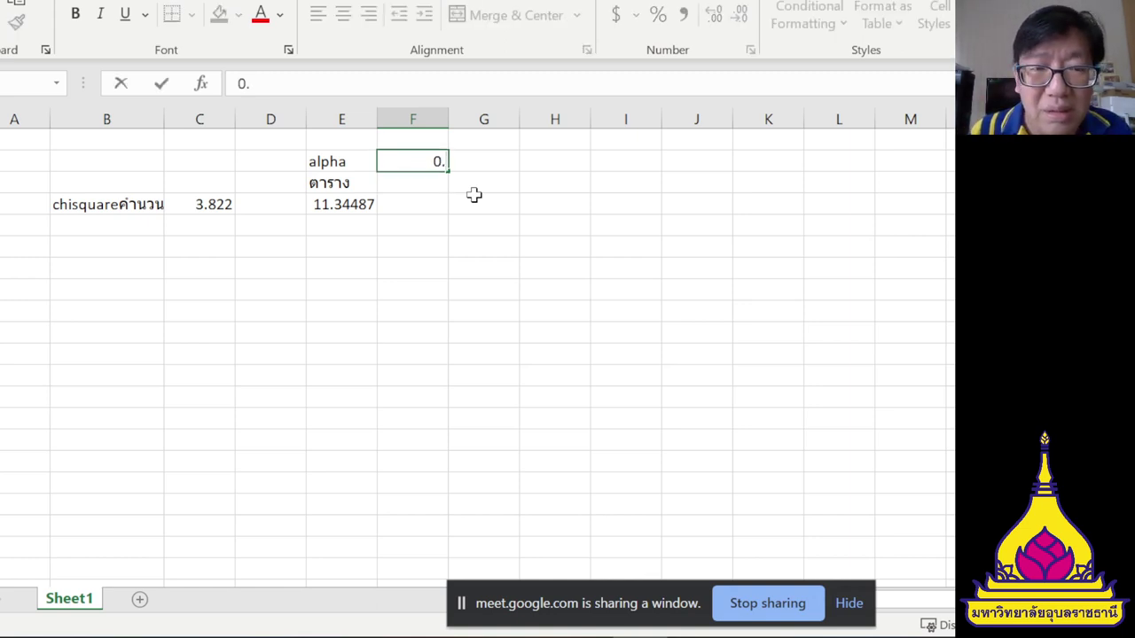
type("1")
key("Return")
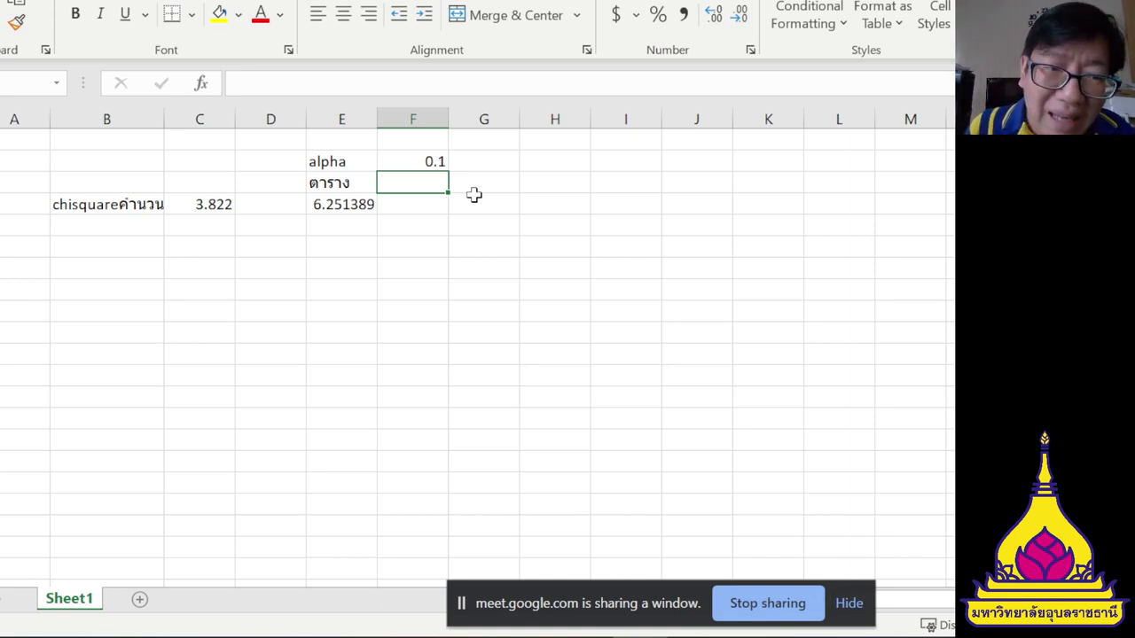
Enter the label "sig(1-tailed)" in B18, two rows below the "chisquareคำนวน" label.
key("F2")
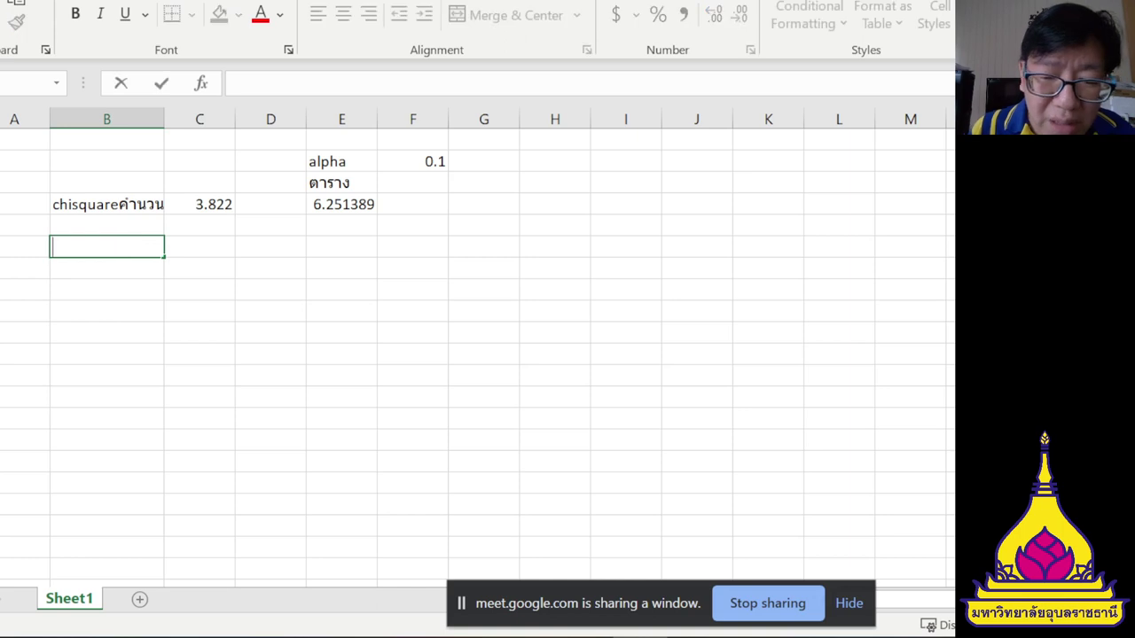
type("1")
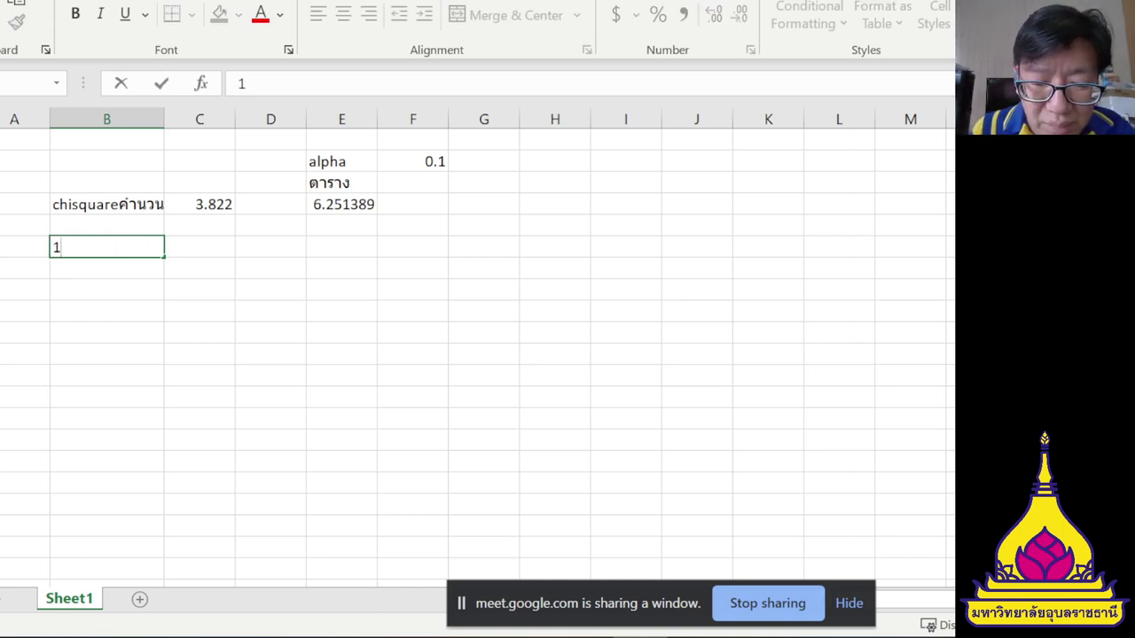
key("BackSpace")
type("sig")
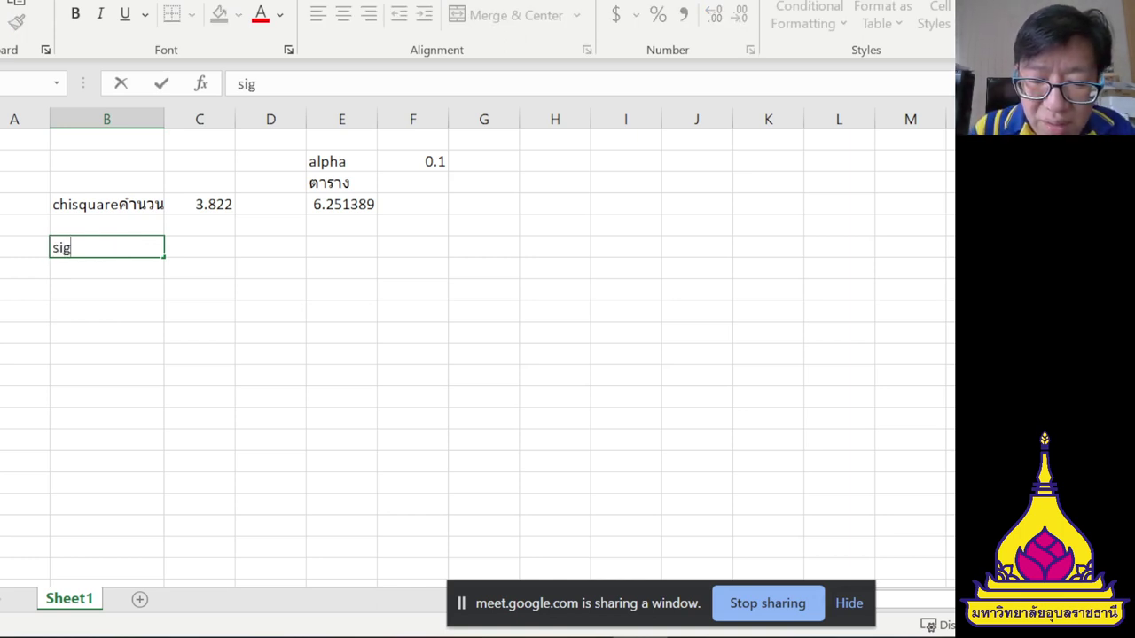
type("(1-t")
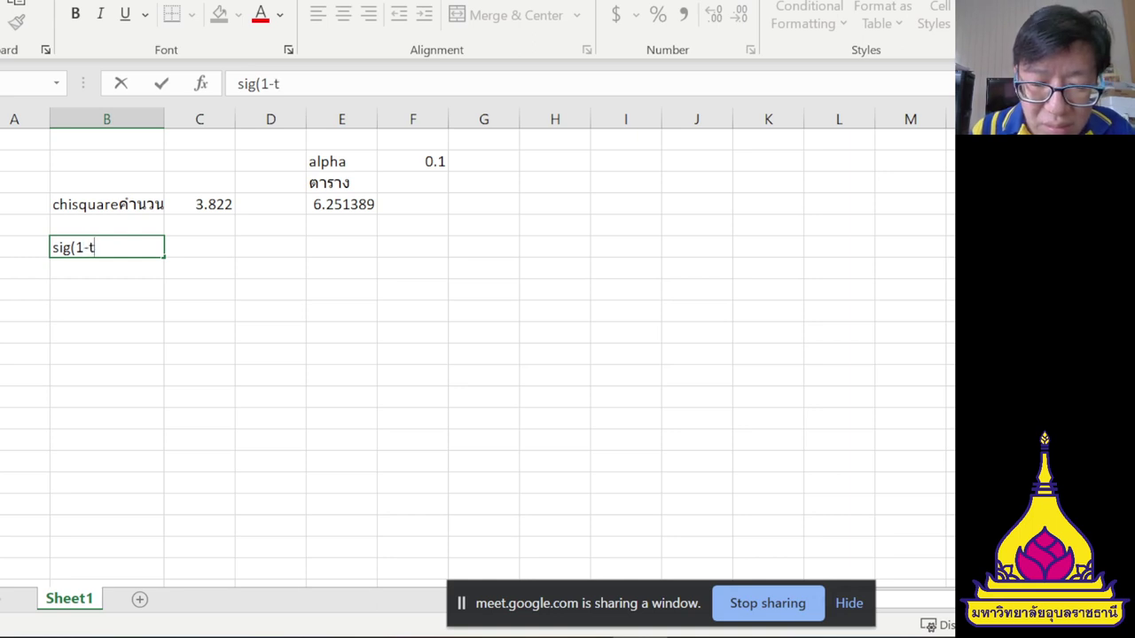
type("ailed)")
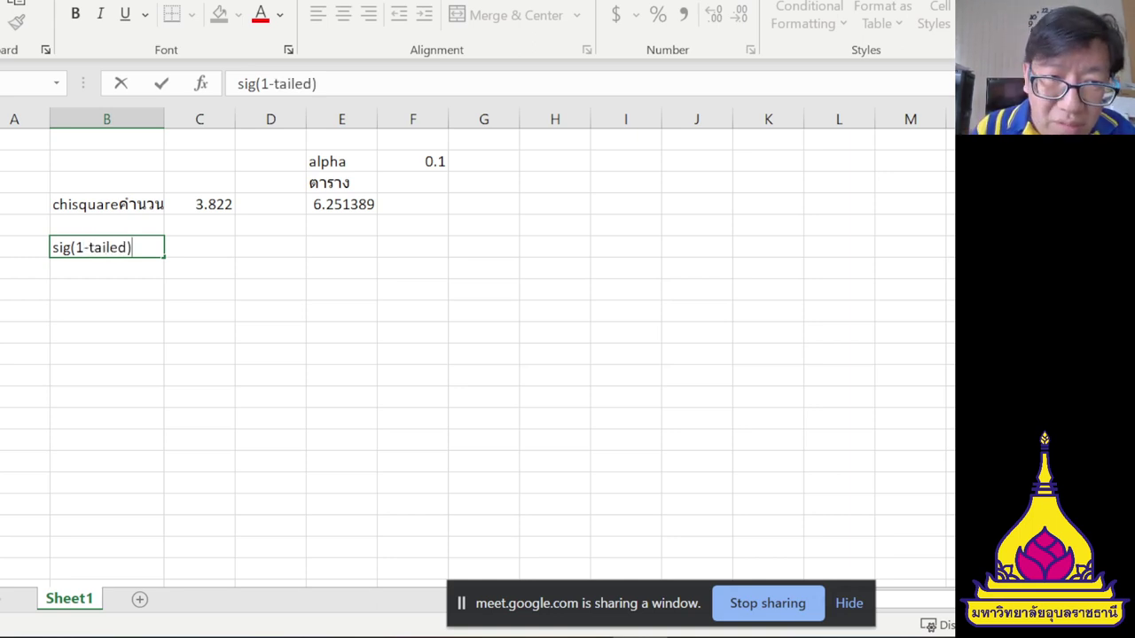
key("Return")
Calculate the one-tailed significance in C18 with the formula =CHISQ.DIST.RT(C16,3), using the calculated chi-square and 3 degrees of freedom.
key("Right")
key("Up")
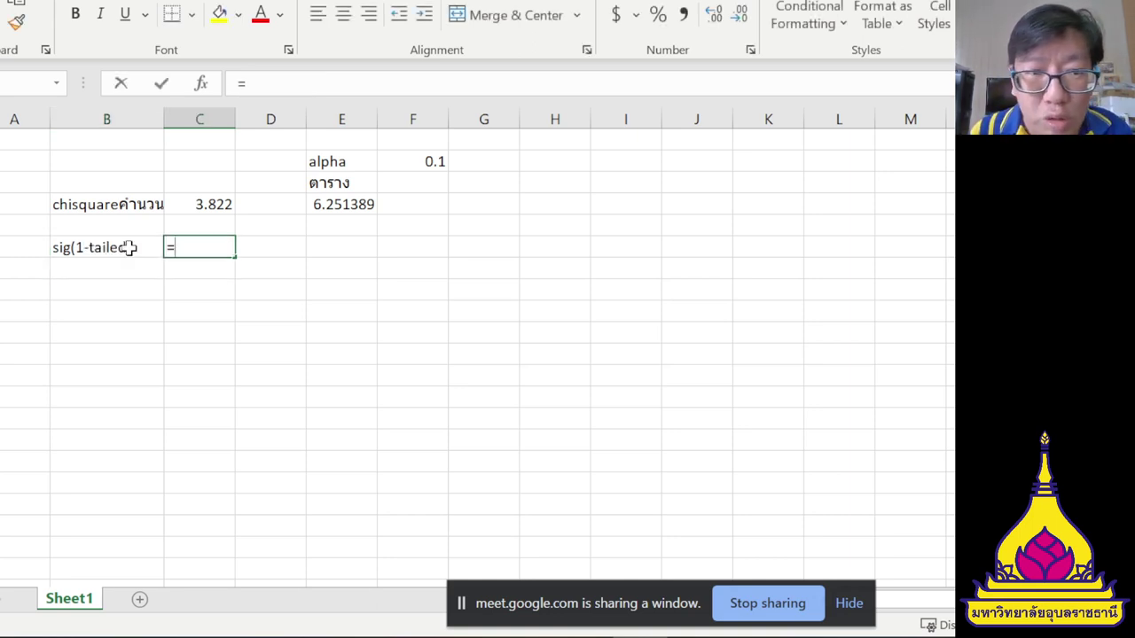
type("=")
key("Up")
key("Down")
key("BackSpace")
key("BackSpace")
key("BackSpace")
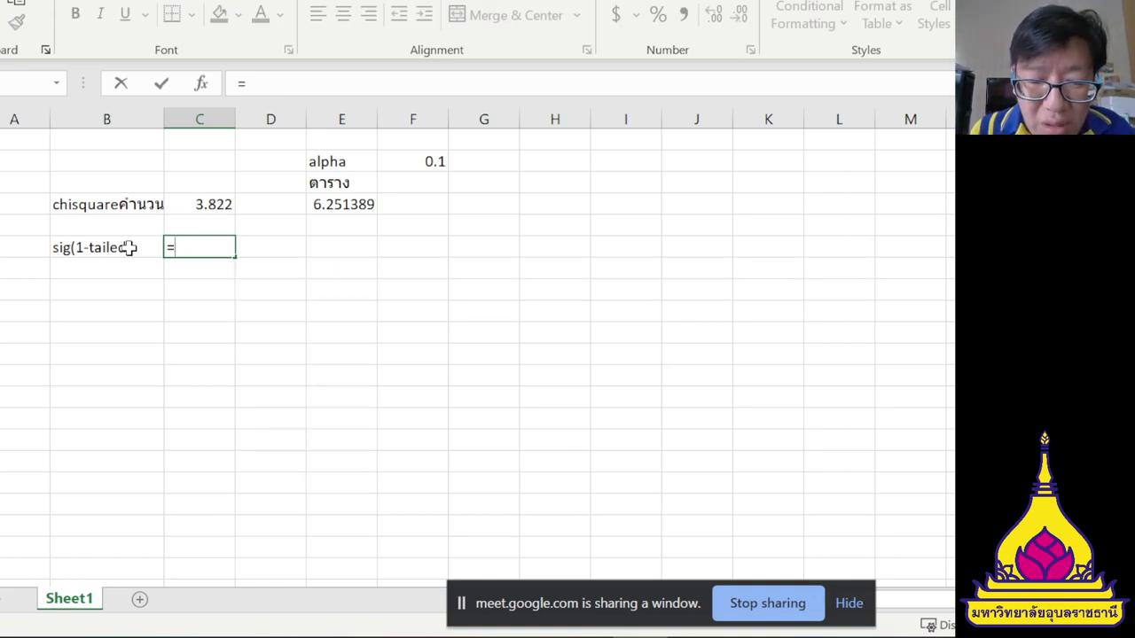
type("chi")
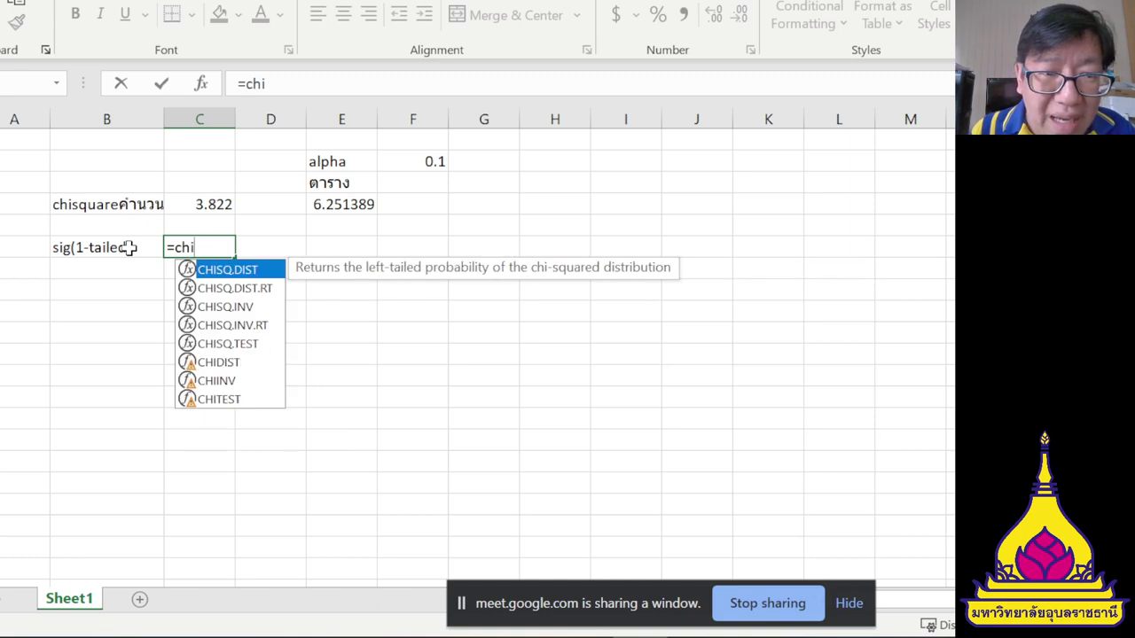
key("Down")
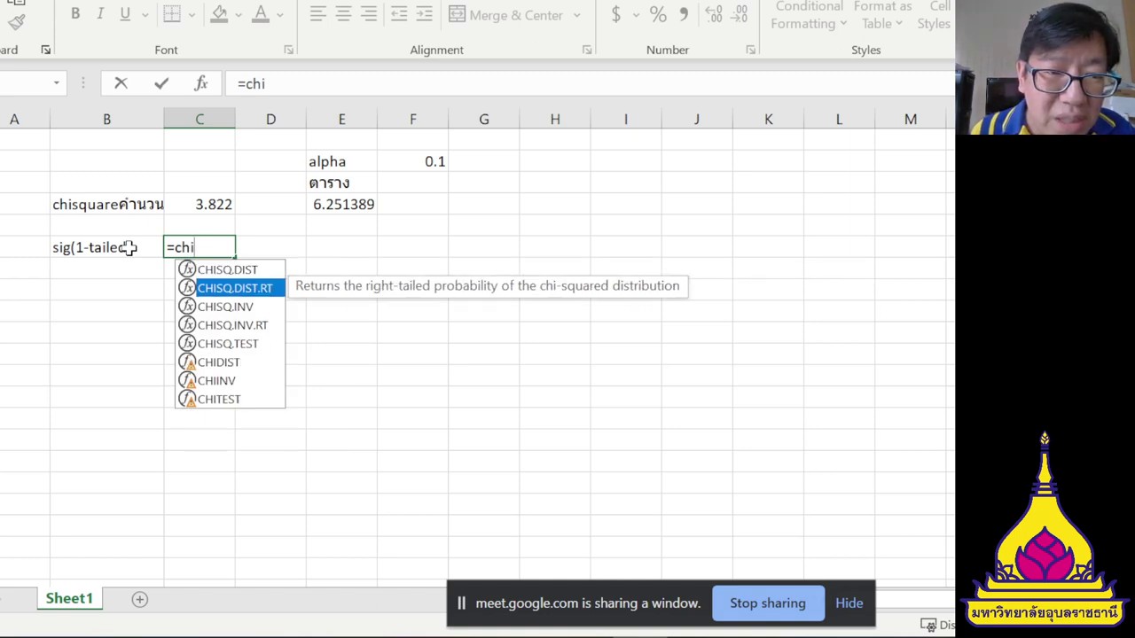
double_click(253, 286)
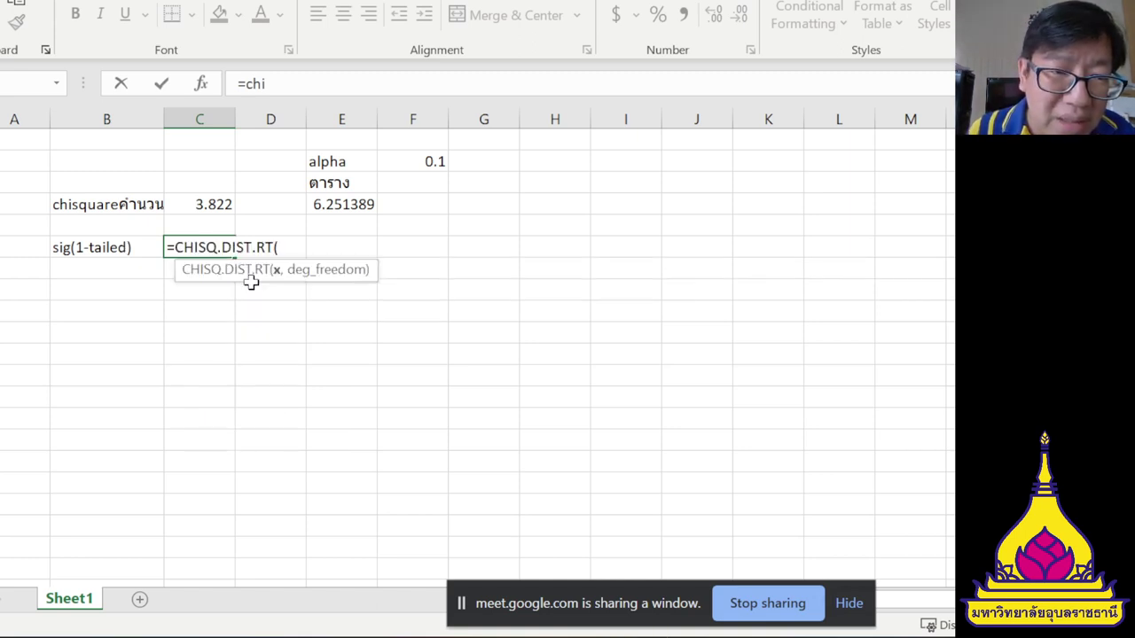
left_click(211, 206)
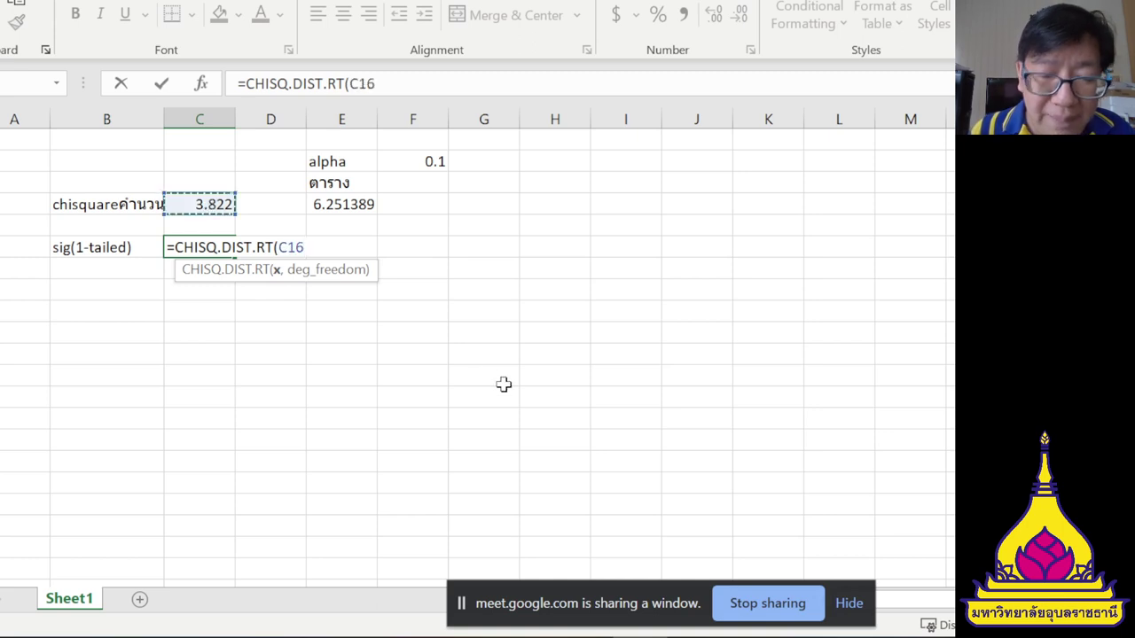
type(",3)")
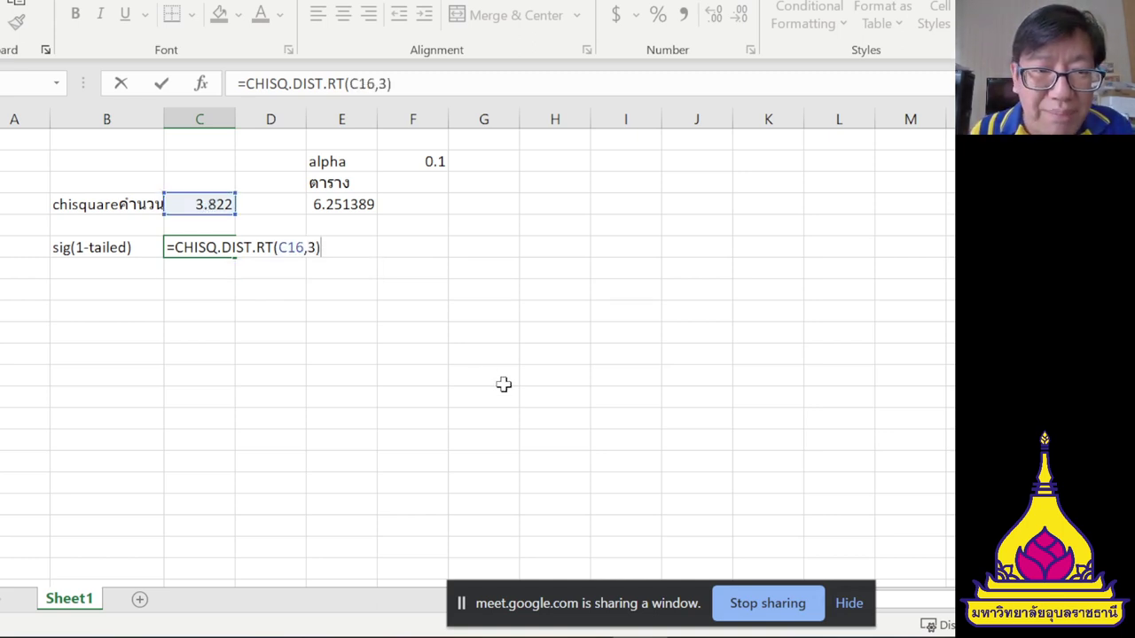
key("Return")
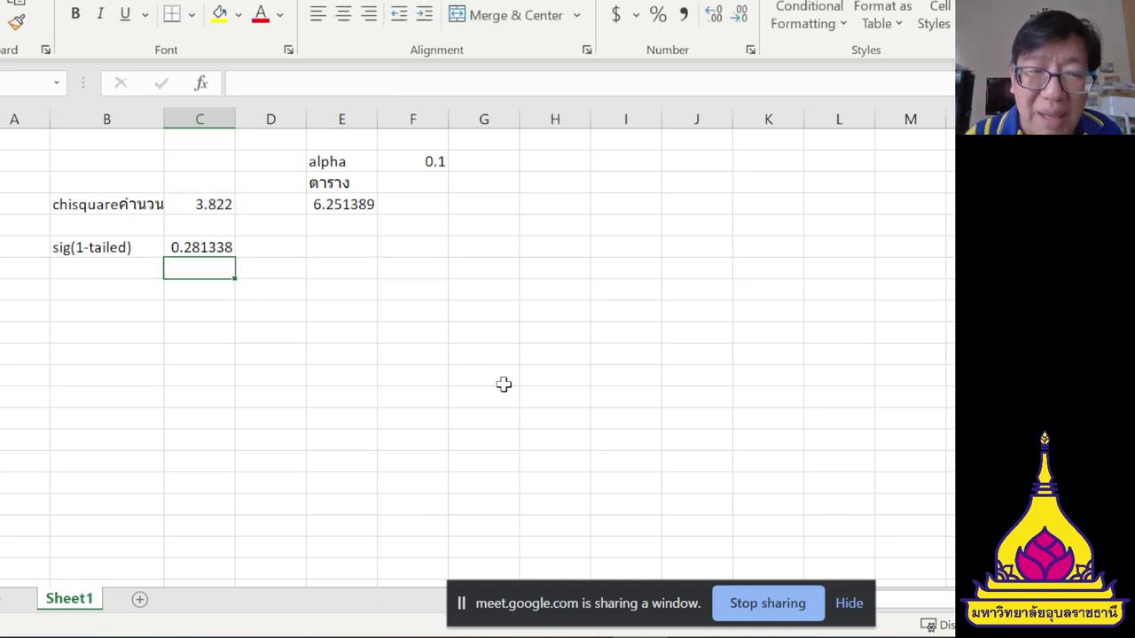
Link E18 to the alpha value with the formula =F14, on the same row as the significance.
double_click(345, 245)
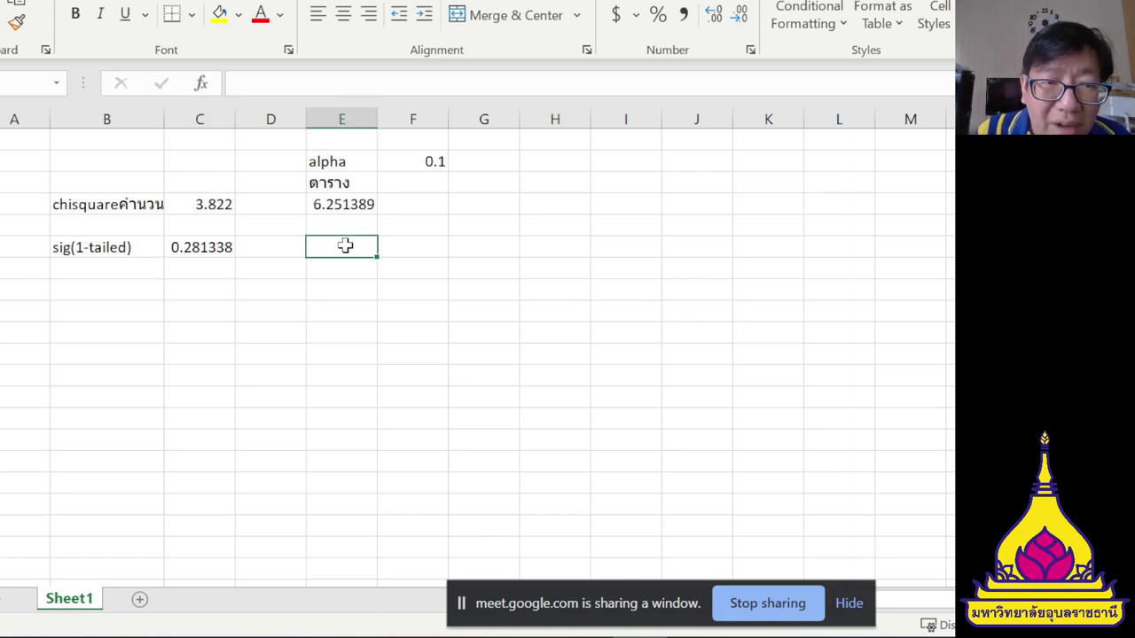
left_click(433, 161)
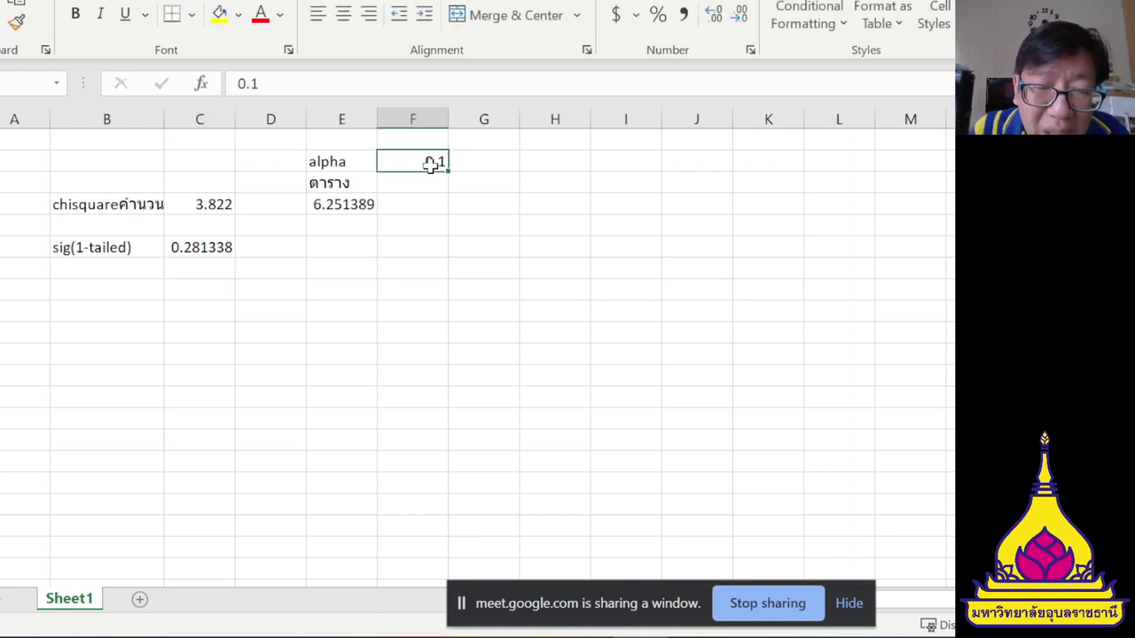
key("ctrl+c")
left_click(353, 242)
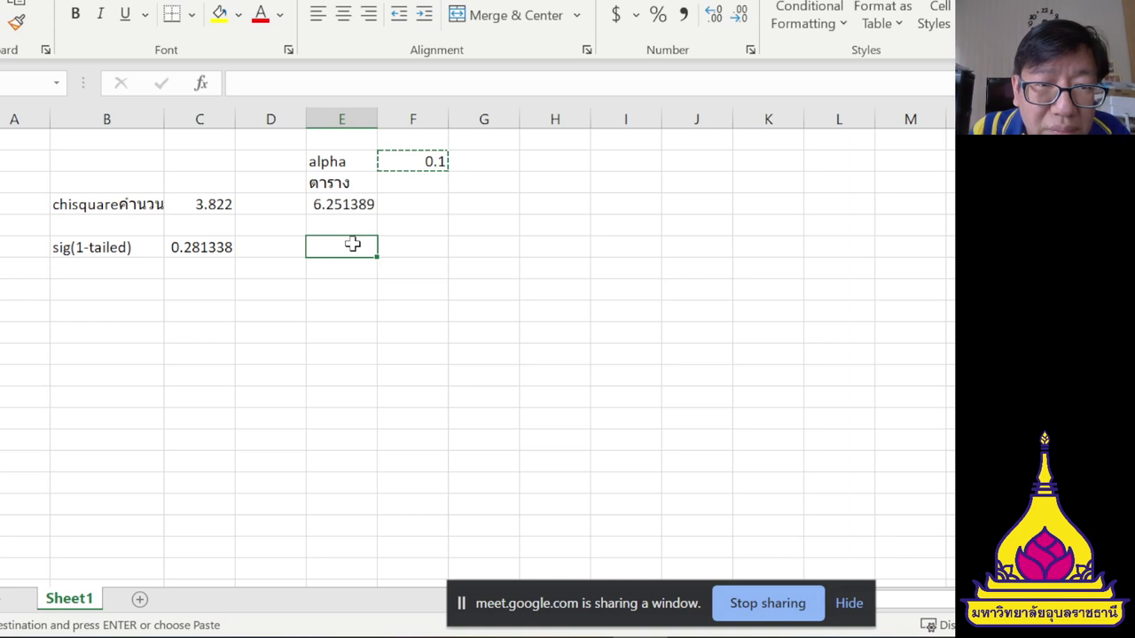
double_click(353, 242)
type("=")
key("Up")
key("Up")
key("Up")
key("Up")
key("Right")
key("Return")
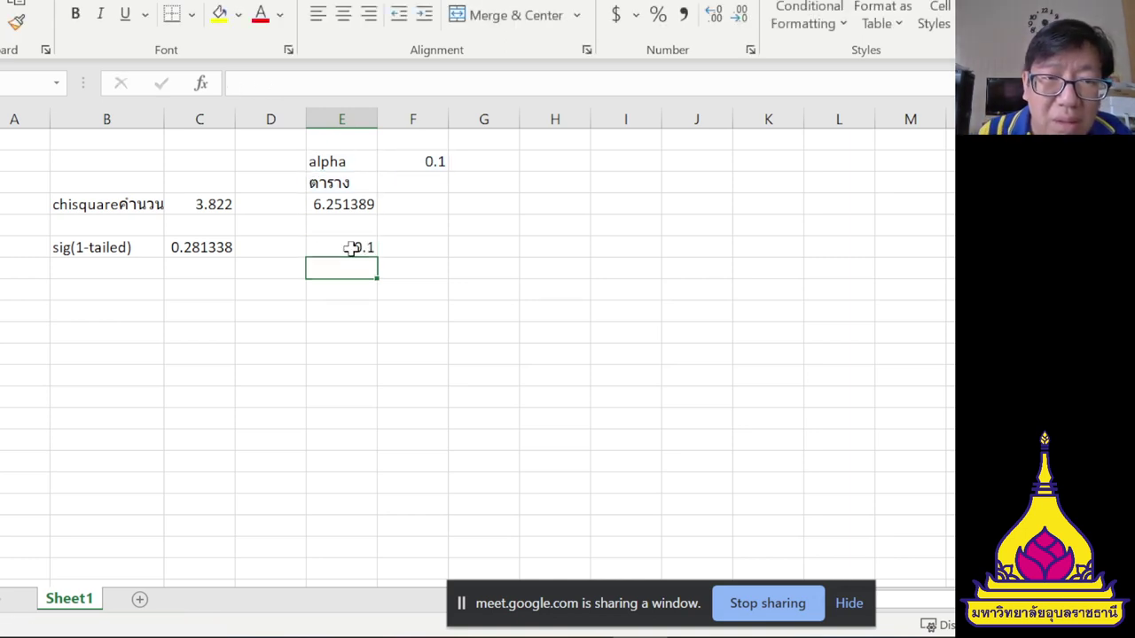
Change the alpha value in F14 to 0.5.
left_click(435, 160)
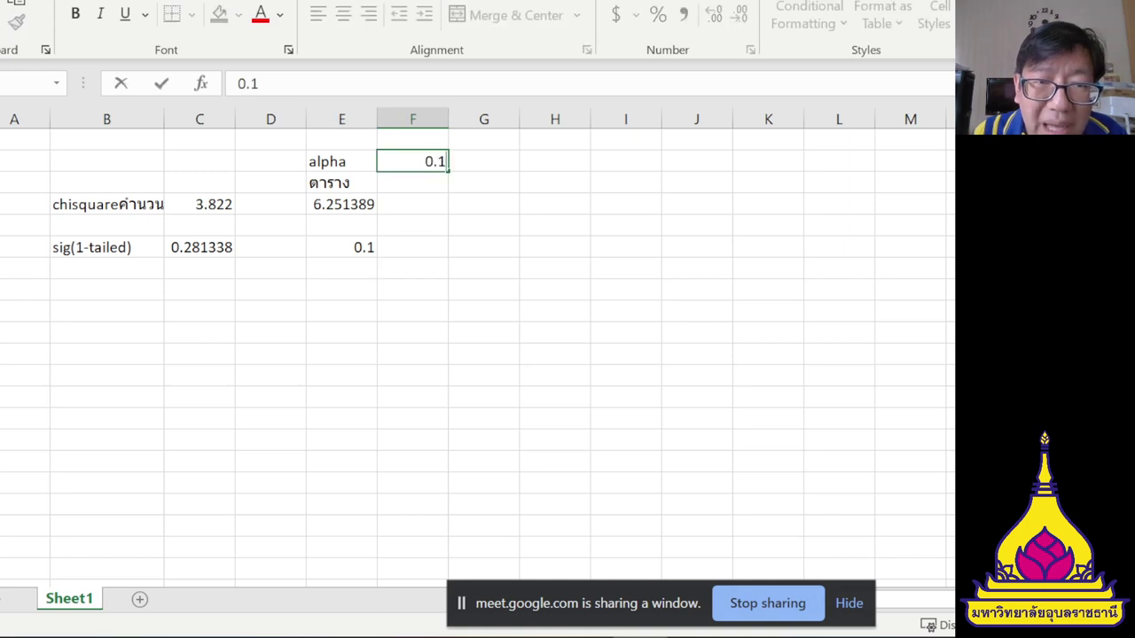
key("BackSpace")
type("5")
key("Return")
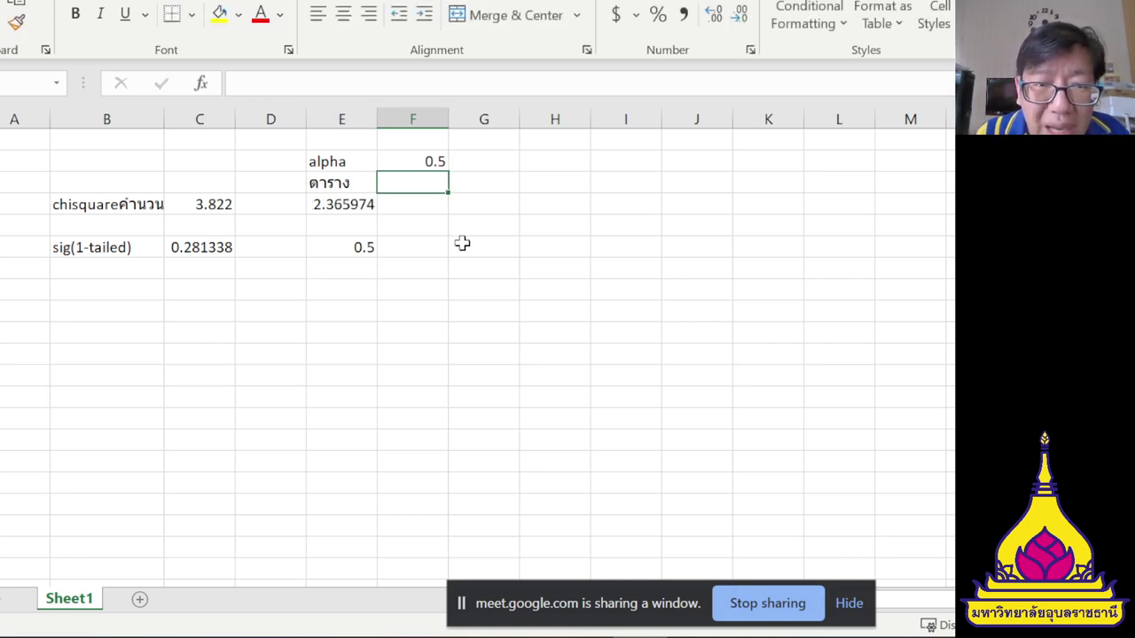
Compare the one-tailed significance in C18 with the linked alpha value in E18.
left_click(191, 246)
left_click(336, 249)
left_click(204, 247)
left_click(328, 249)
left_click(176, 246)
left_click(325, 251)
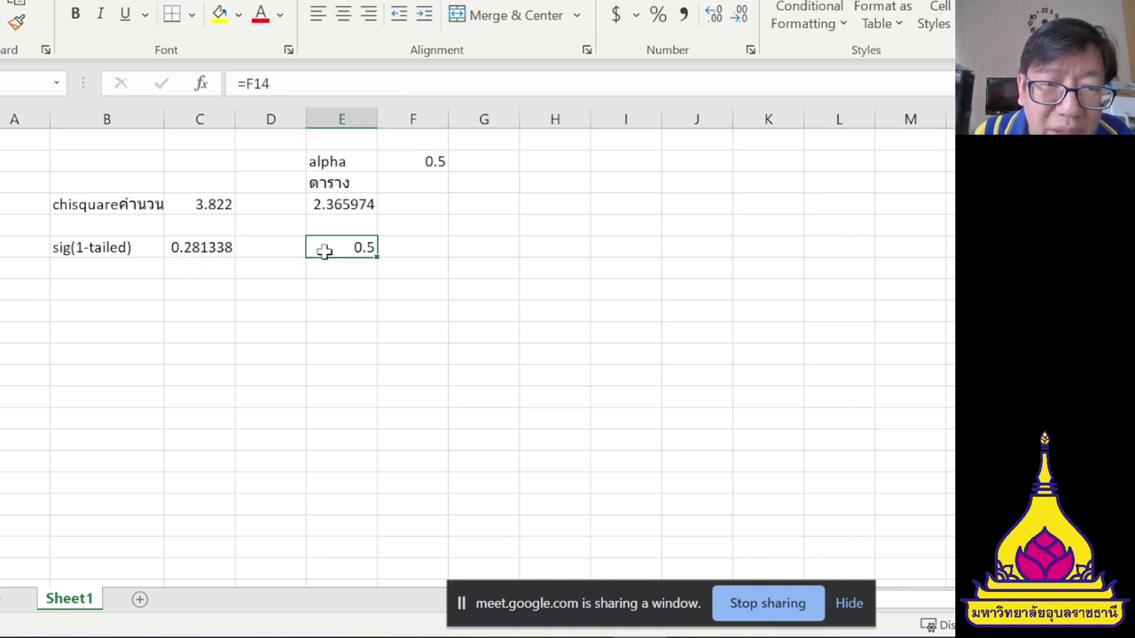
left_click(469, 247)
left_click(186, 246)
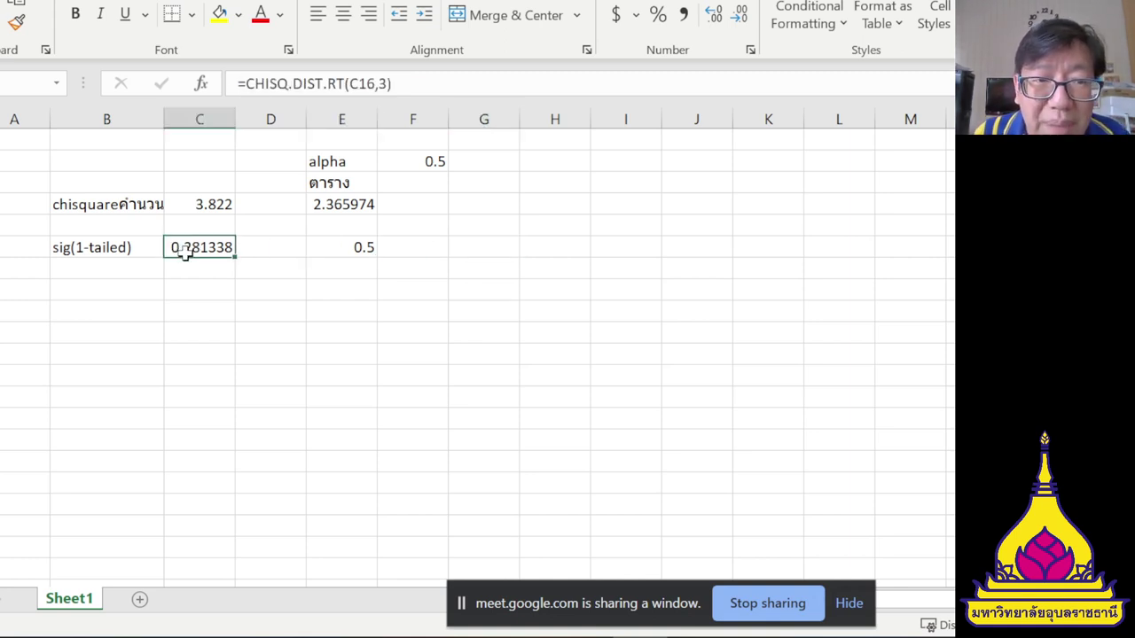
left_click(339, 241)
left_click(188, 253)
left_click(350, 249)
left_click(217, 245)
left_click(327, 250)
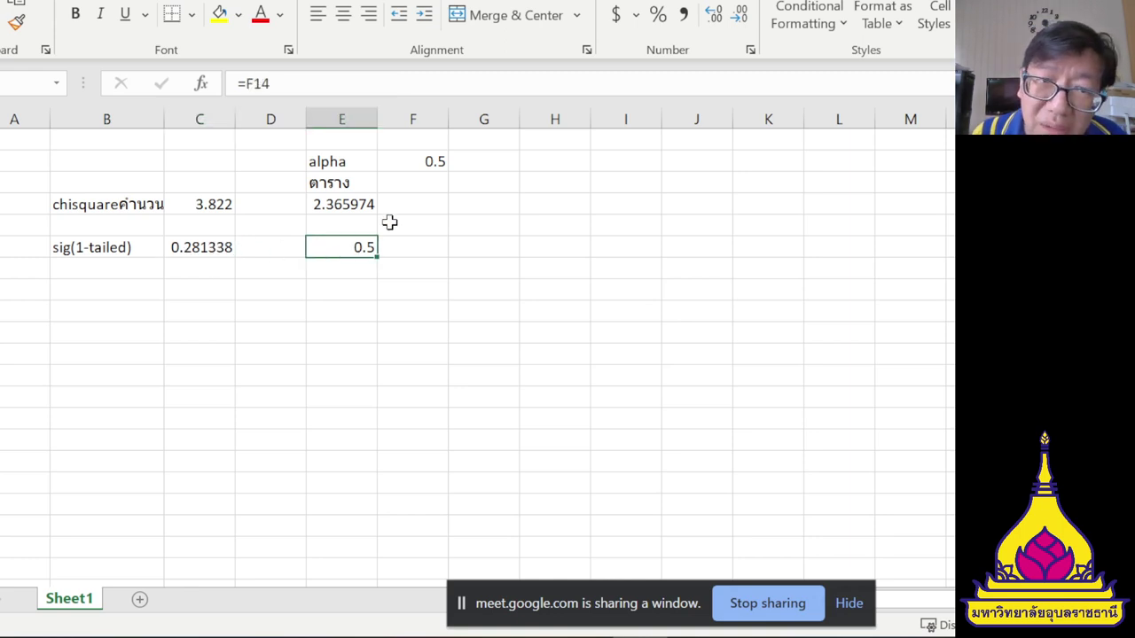
Set the alpha value in F14 to 0.05 and compare the significance in C18 with the linked alpha in E18.
left_click(438, 161)
key("F2")
key("BackSpace")
type("05")
key("Return")
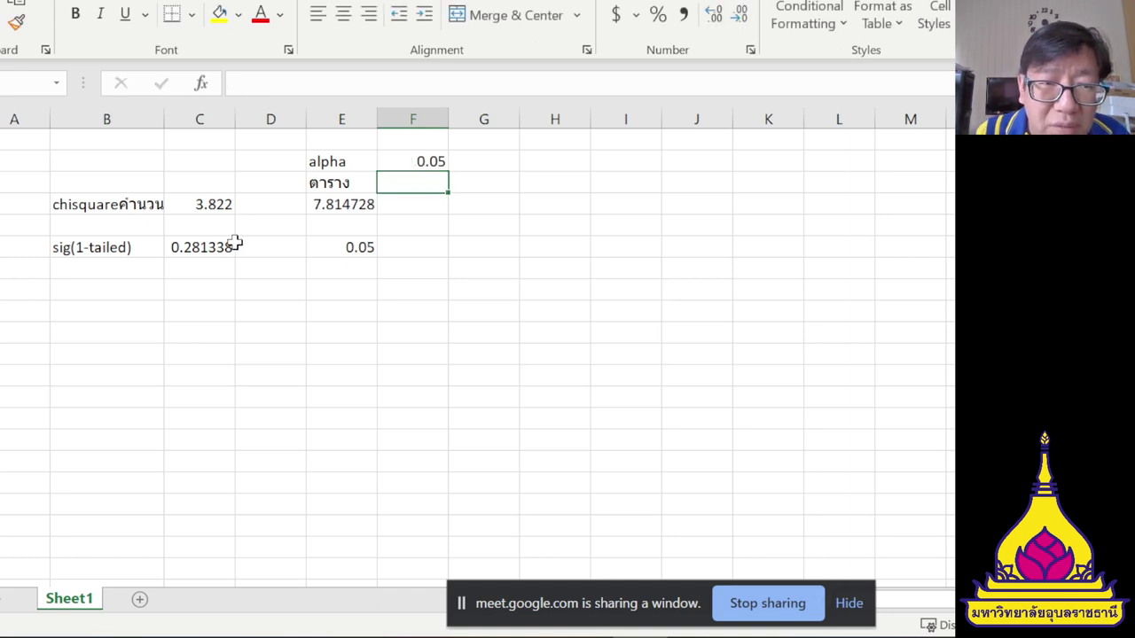
left_click(234, 246)
left_click(334, 246)
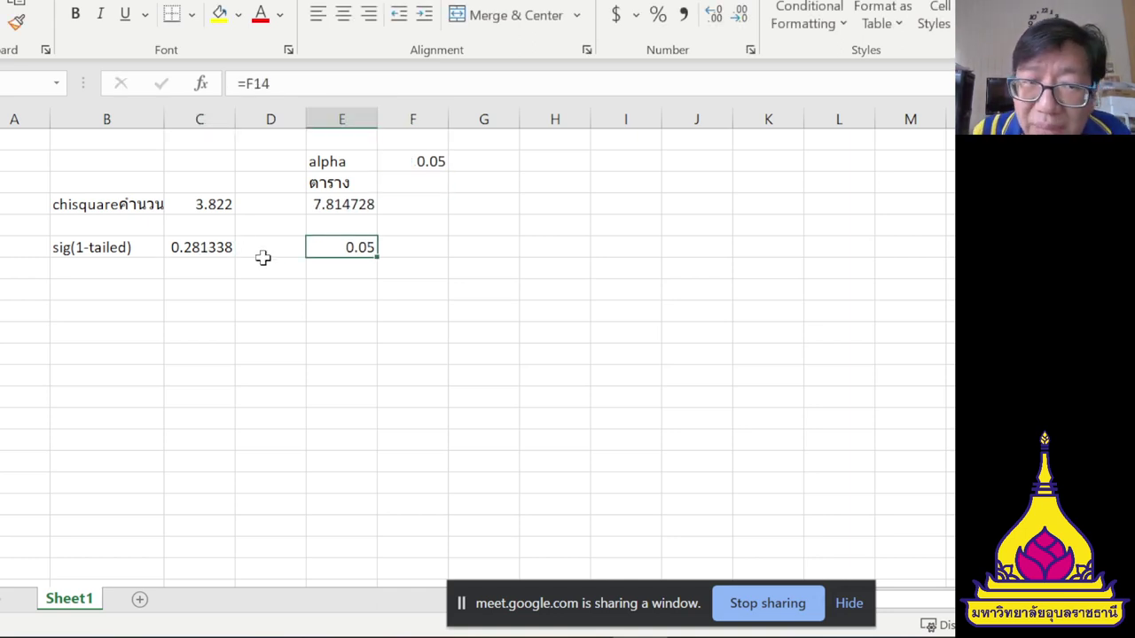
left_click(220, 248)
left_click(319, 248)
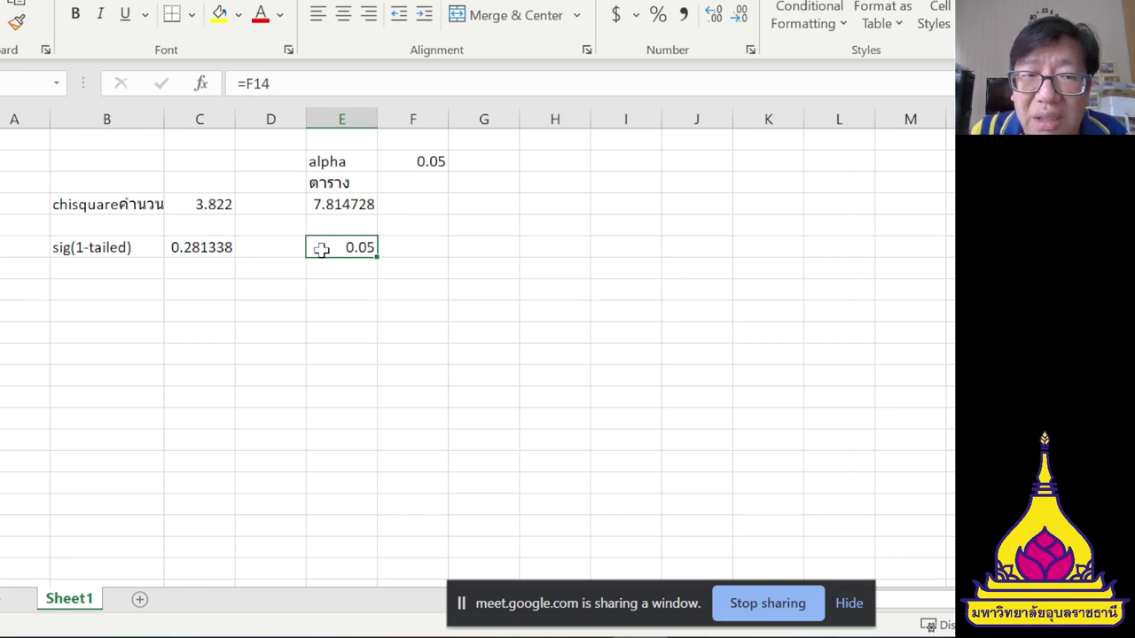
left_click(172, 251)
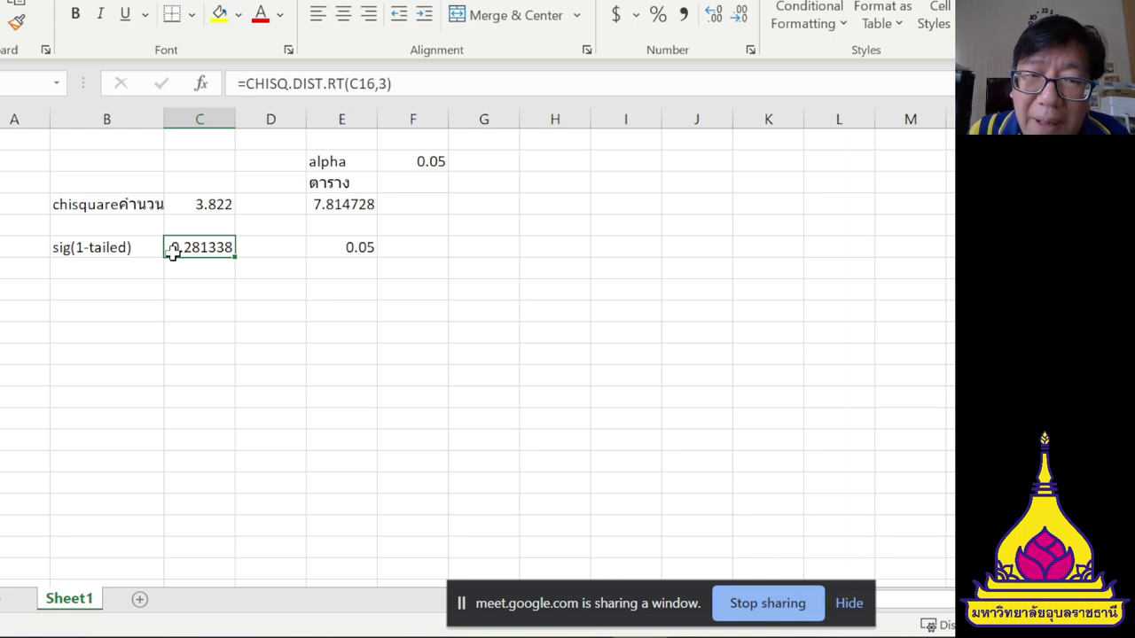
Change the alpha value in F14 to 0.01 to update the critical value and the linked alpha.
left_click(454, 163)
key("Left")
key("F2")
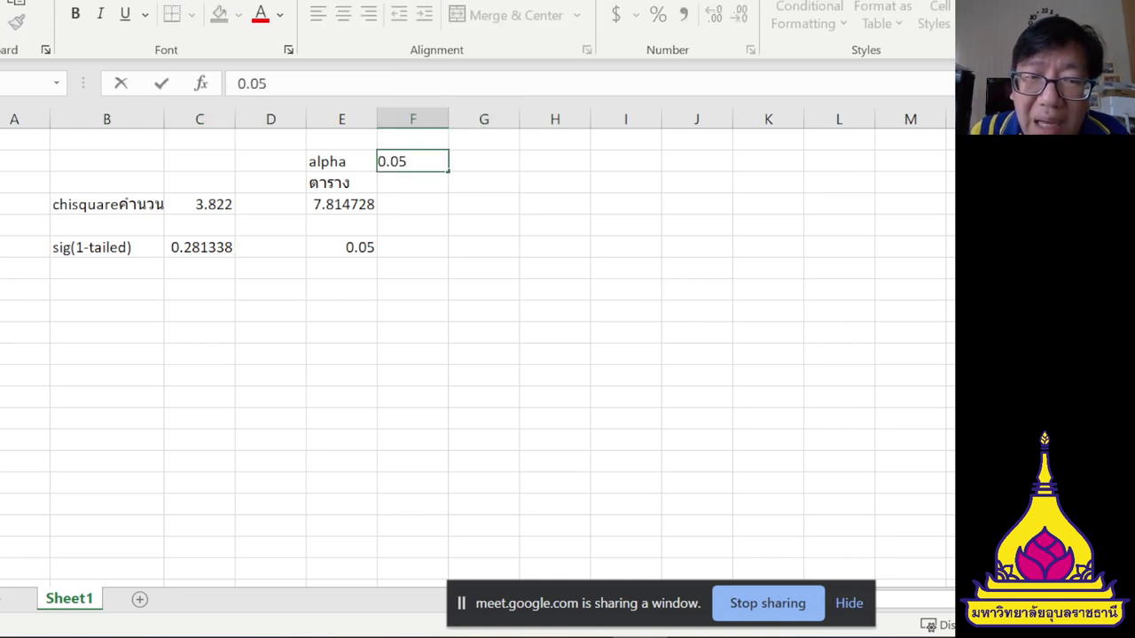
key("BackSpace")
type("1")
key("Return")
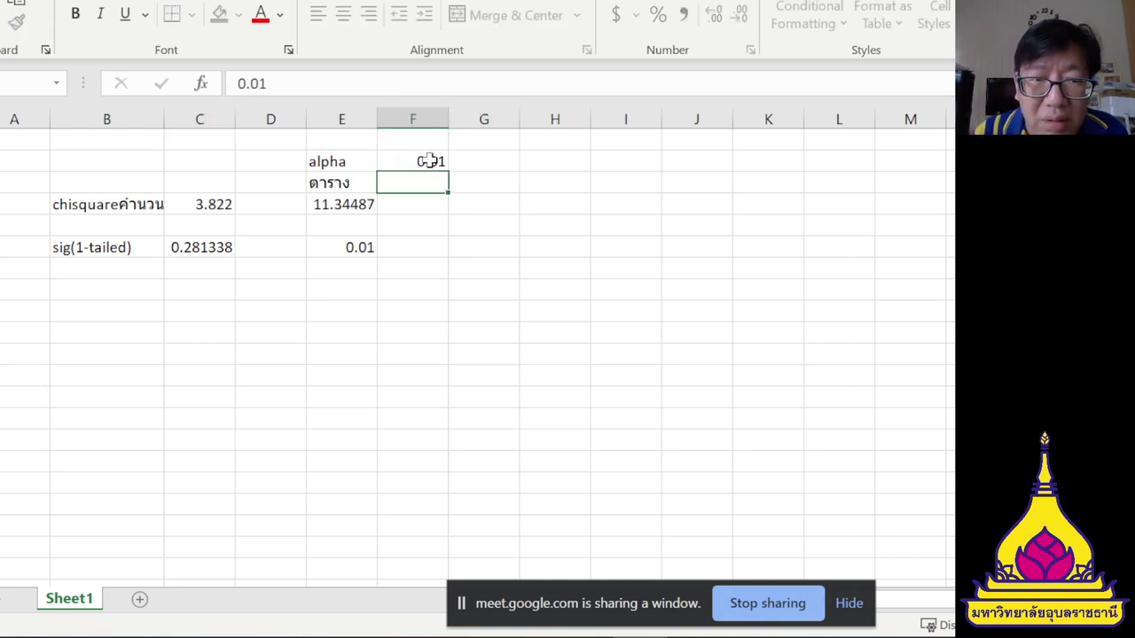
Compare the significance in C18 with the linked alpha in E18 at the 0.01 level.
left_click(197, 249)
left_click(319, 247)
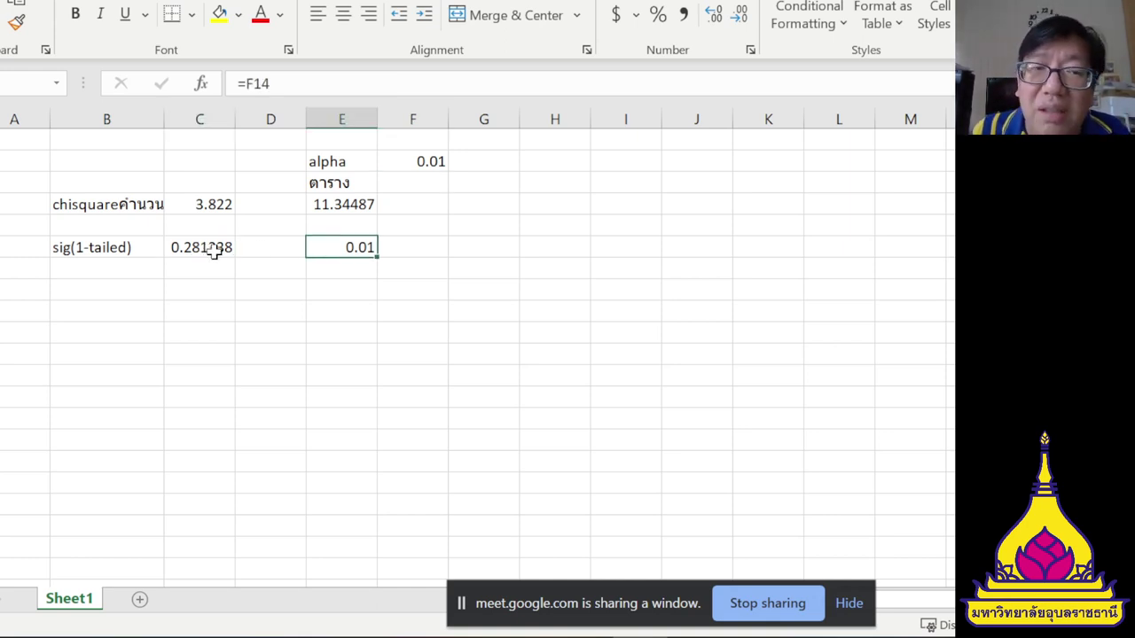
left_click(186, 250)
left_click(314, 249)
left_click(182, 251)
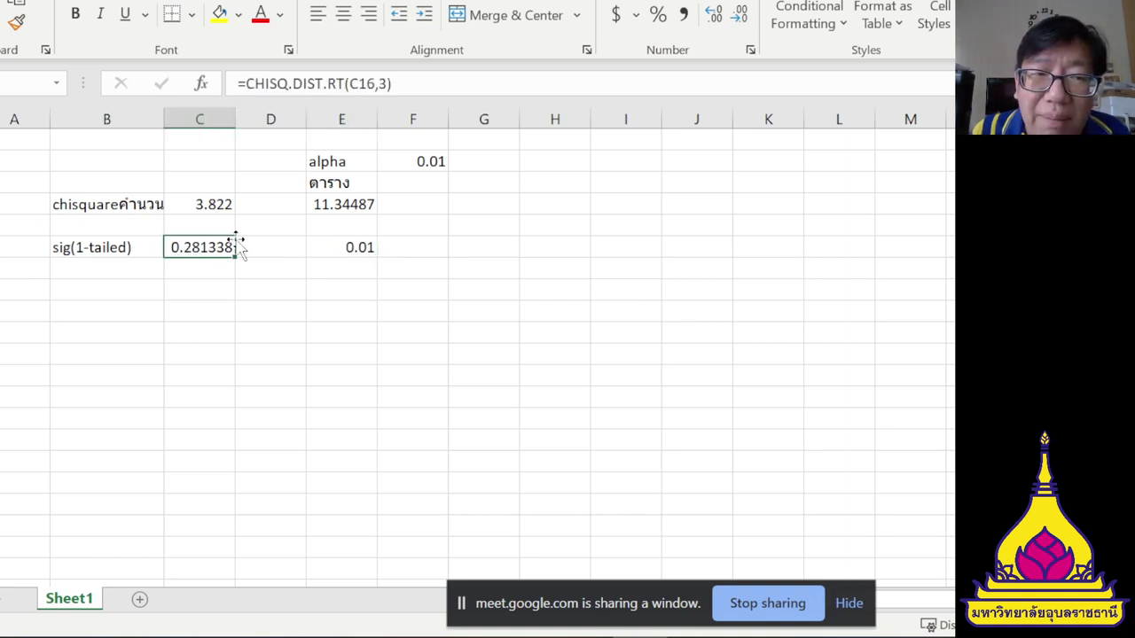
left_click(328, 248)
left_click(210, 248)
Review the significance formula in C18, the calculated chi-square in C16 and the critical value formula in E16.
double_click(213, 248)
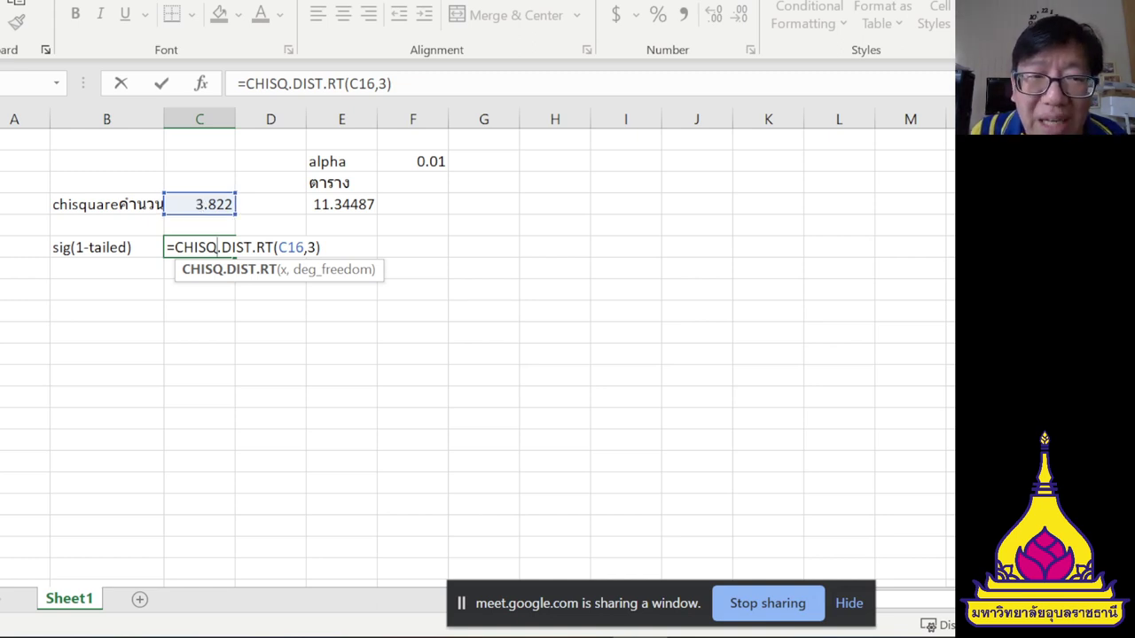
key("Return")
left_click(190, 246)
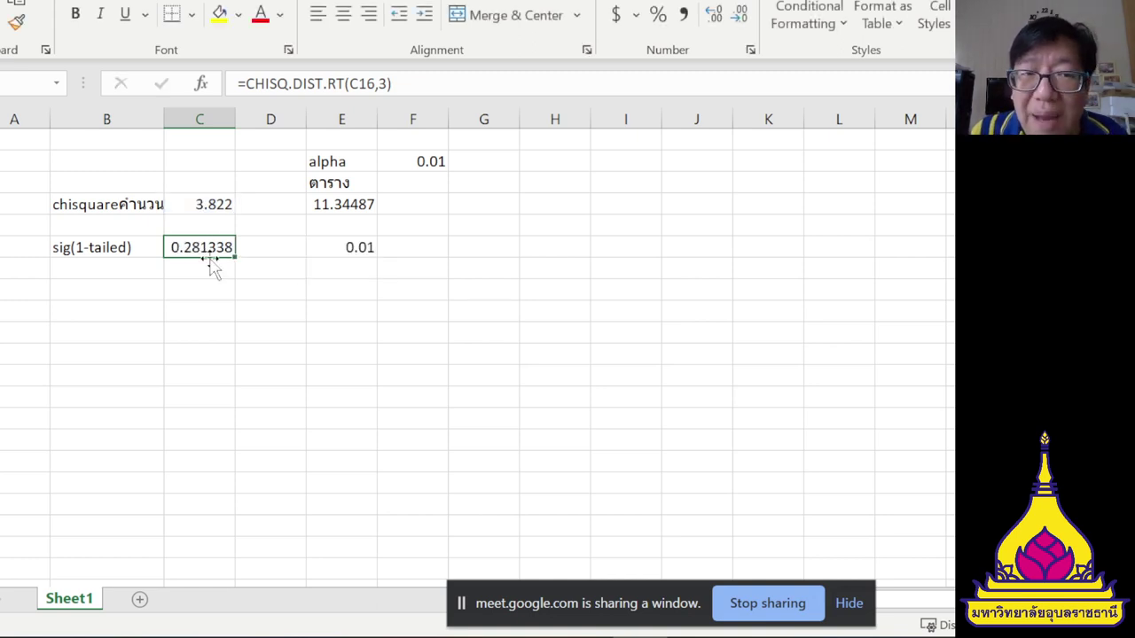
left_click(97, 248)
left_click(195, 246)
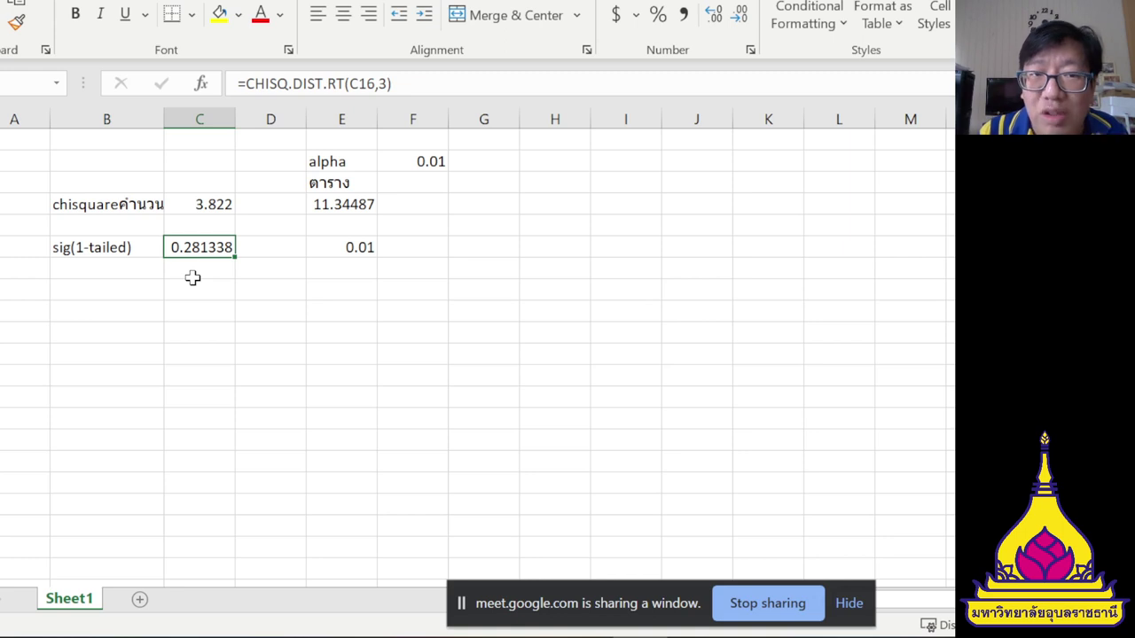
left_click(204, 205)
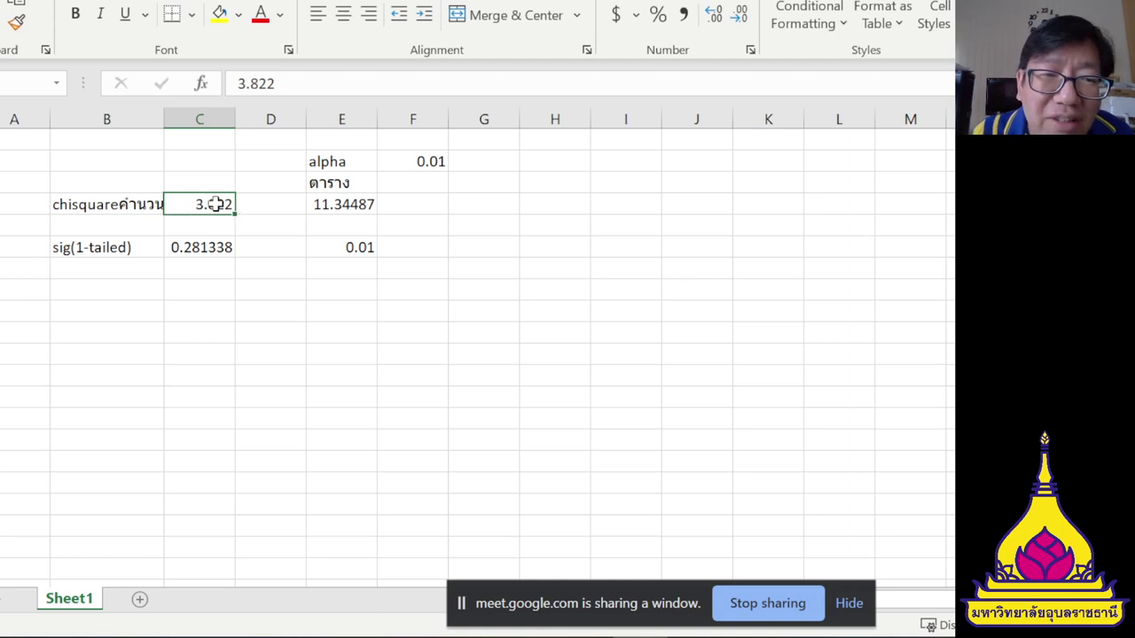
double_click(215, 205)
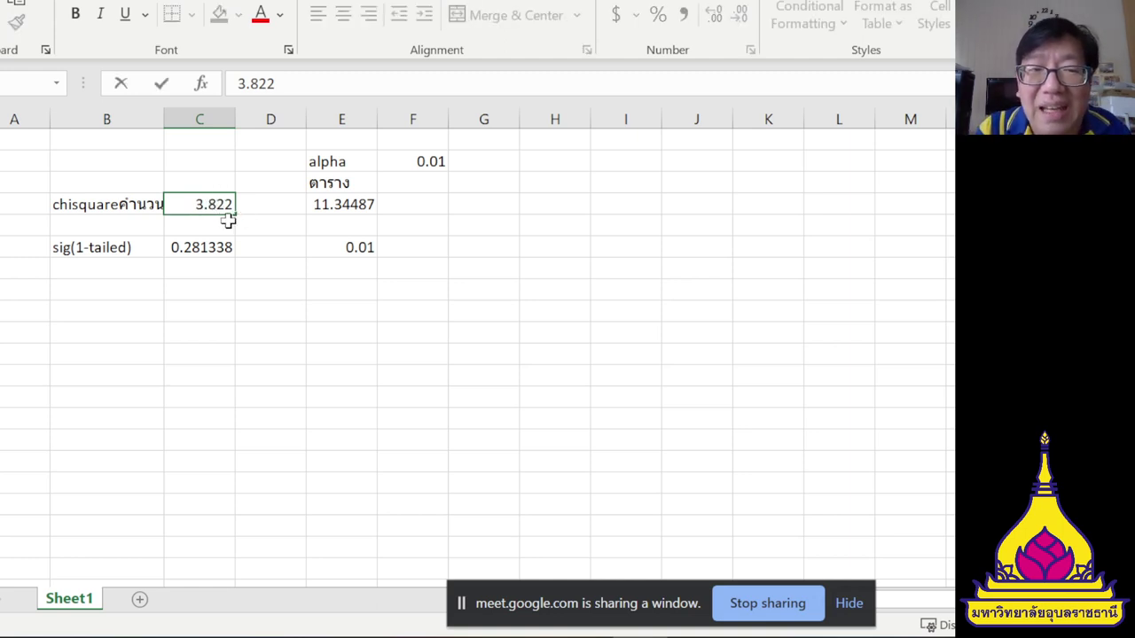
double_click(347, 204)
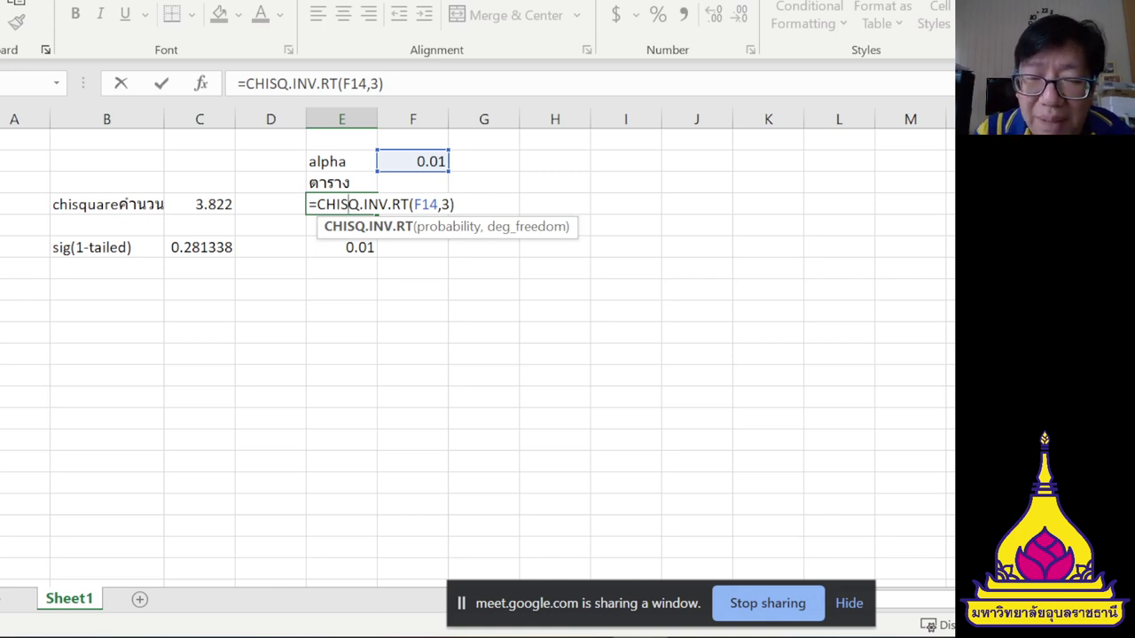
key("ctrl+Return")
Set the alpha value in F14 back to 0.05 to recalculate the critical value.
left_click(417, 160)
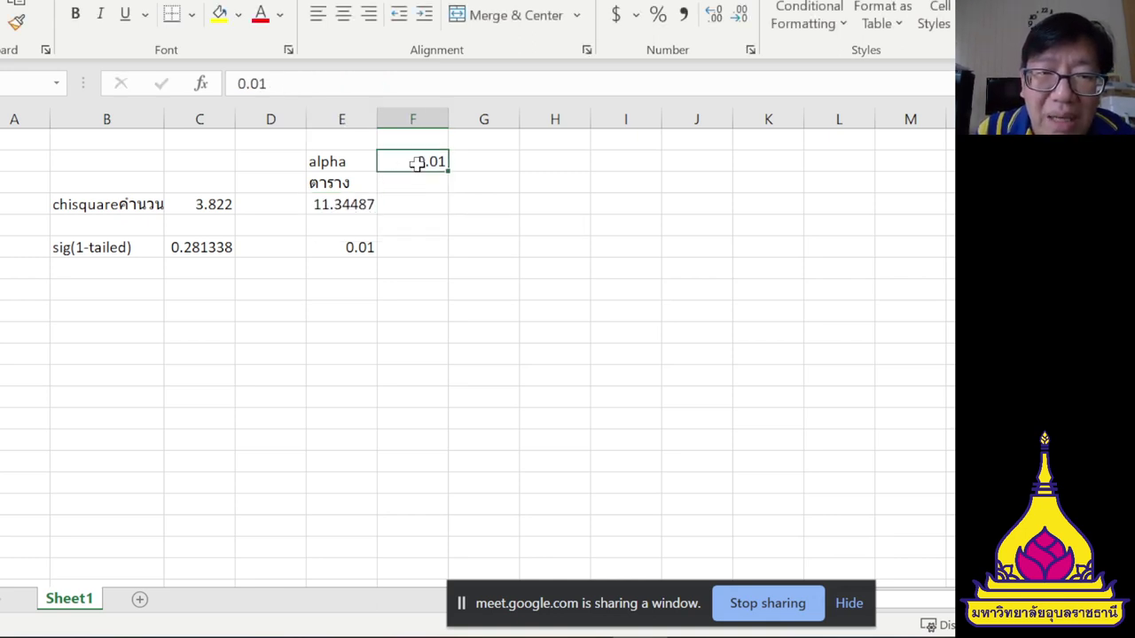
double_click(417, 161)
key("BackSpace")
type("5")
key("Return")
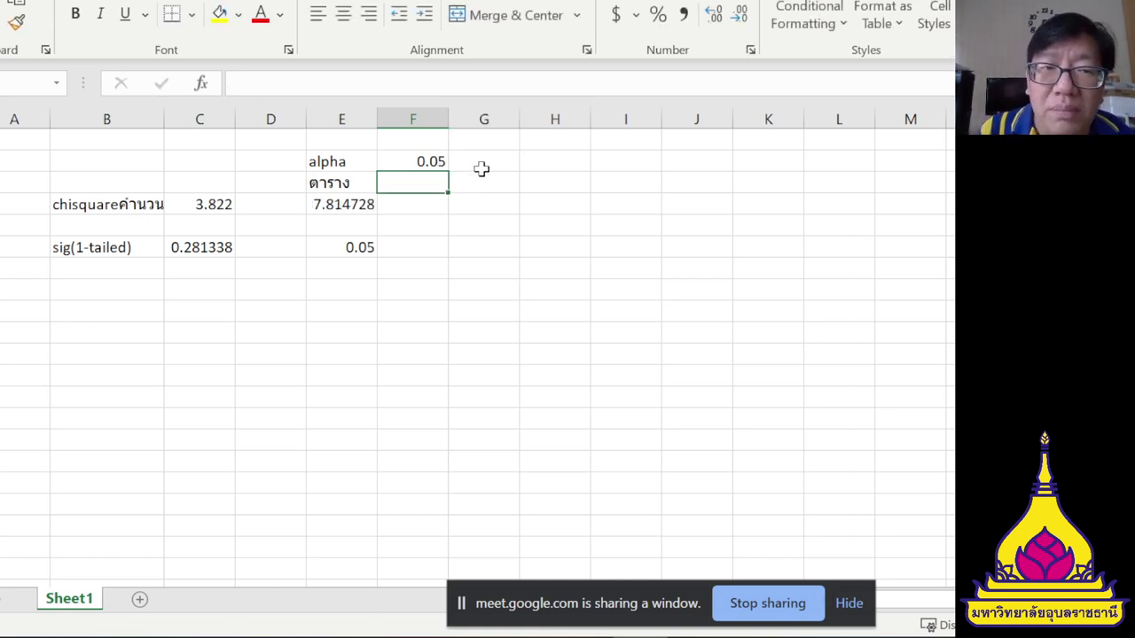
Change the alpha value in F14 to 0.005 to recalculate the critical value.
double_click(420, 161)
key("BackSpace")
type("05")
key("Return")
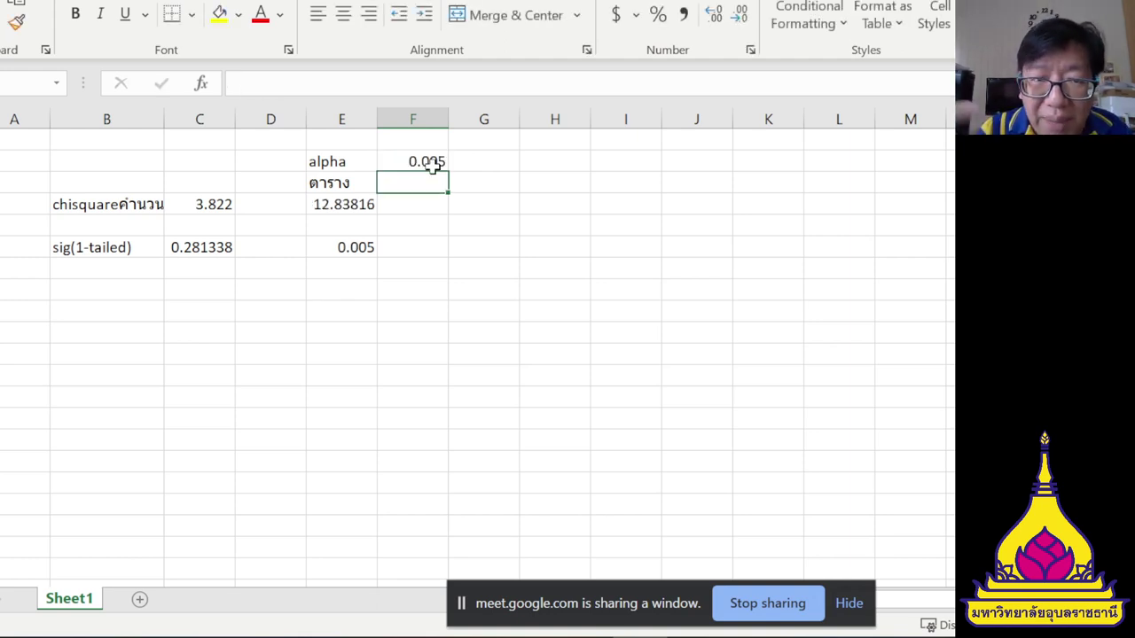
Change the alpha value in F14 to 0.025 to recalculate the critical value.
double_click(432, 166)
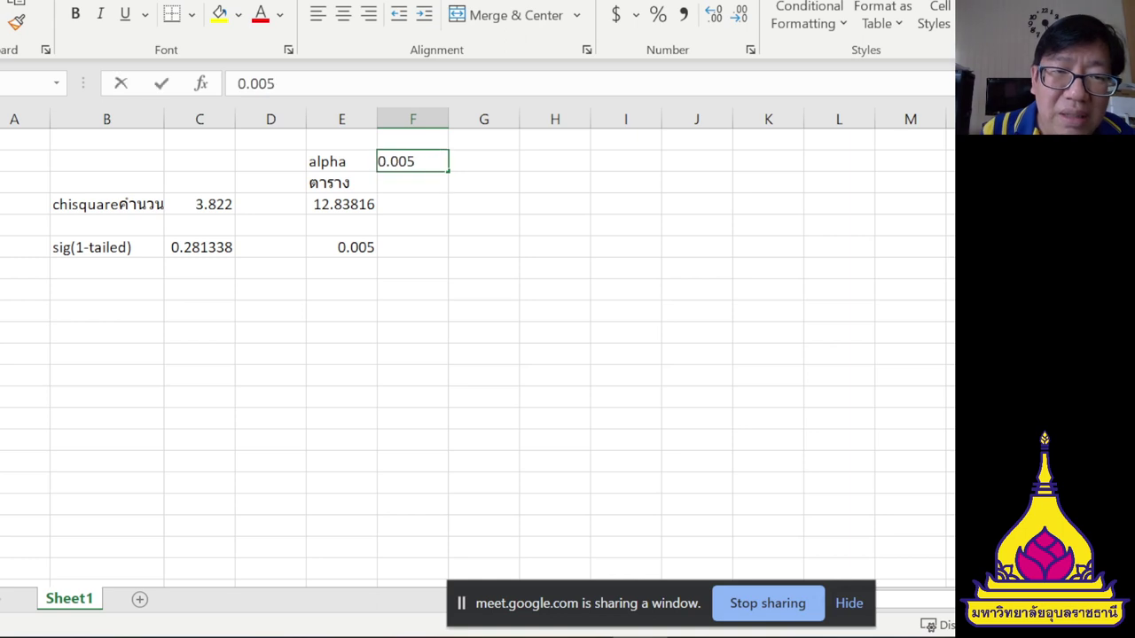
key("shift+Left")
key("shift+Left")
key("shift+Left")
type("025")
key("Return")
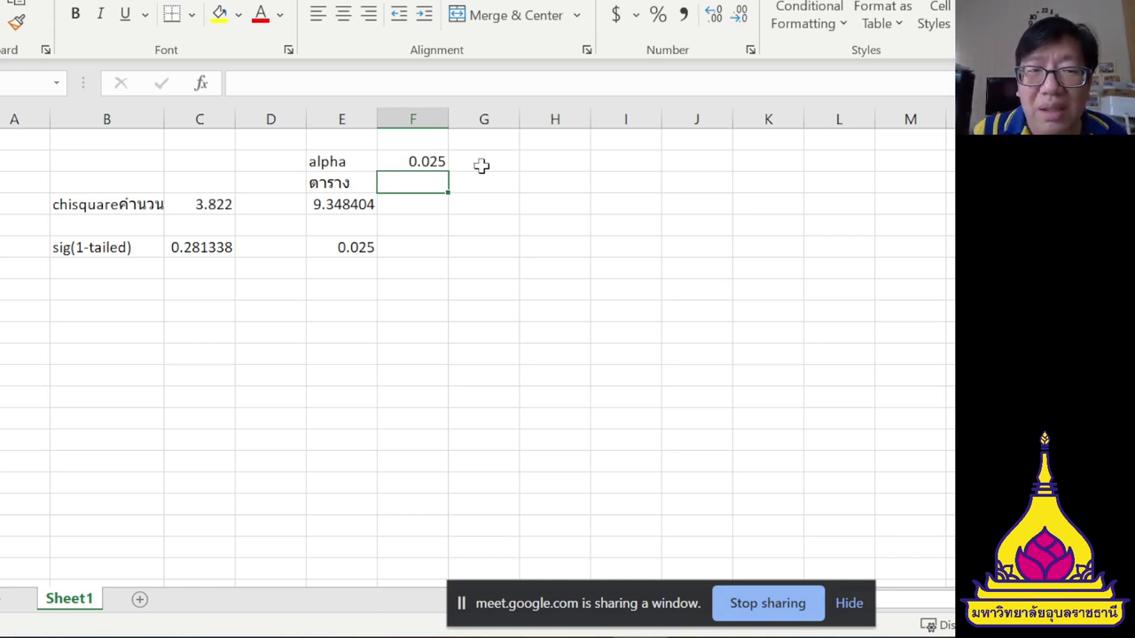
Compare the one-tailed significance with the linked alpha in row 18 and inspect the formula in C18.
left_click(220, 247)
left_click_drag(106, 248, 359, 249)
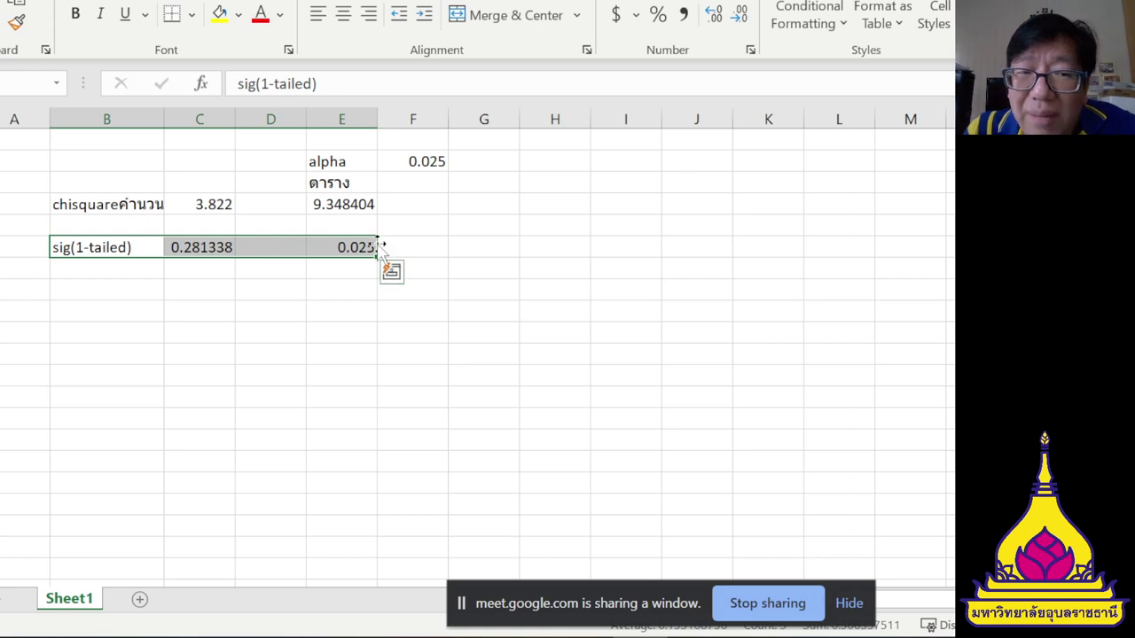
left_click(198, 251)
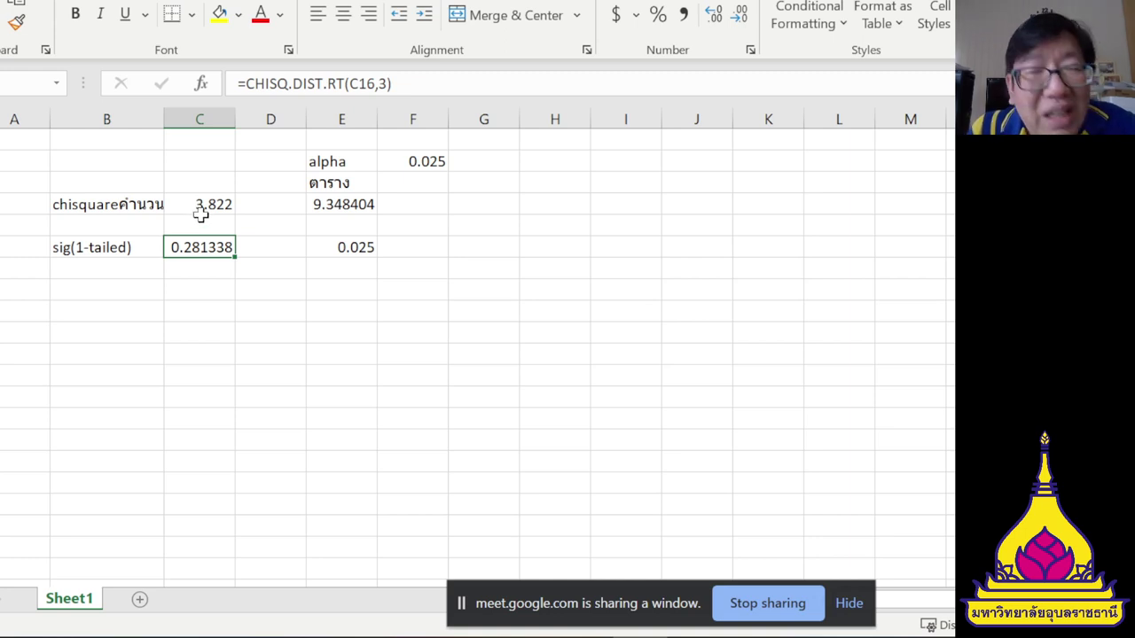
Examine the critical value formula in E16 and the alpha in F14 that it refers to.
left_click(337, 199)
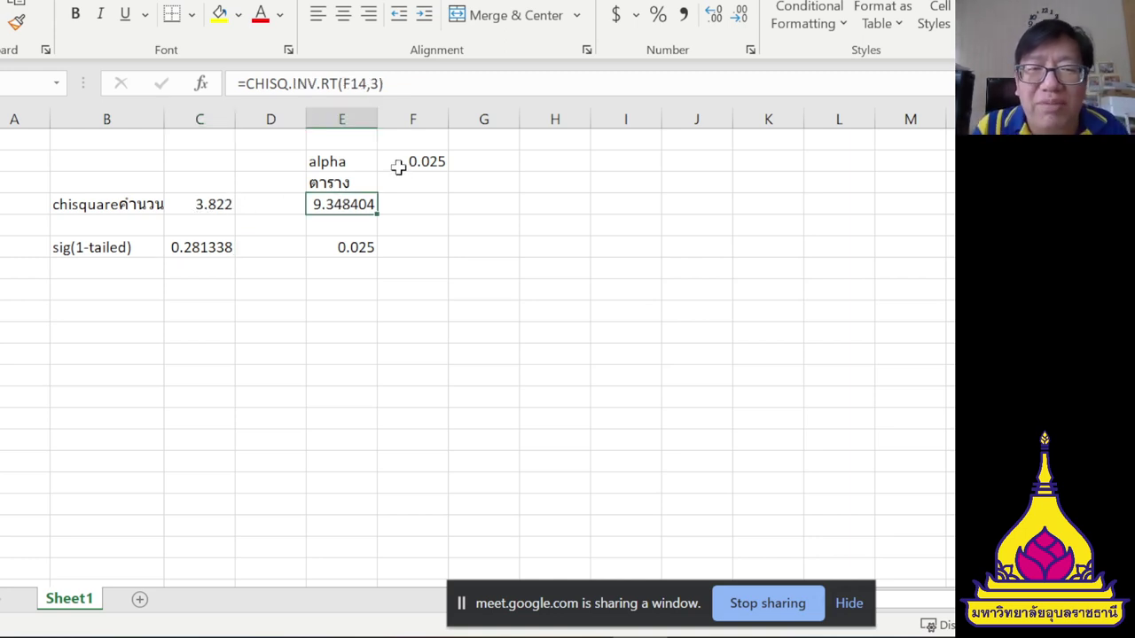
double_click(359, 204)
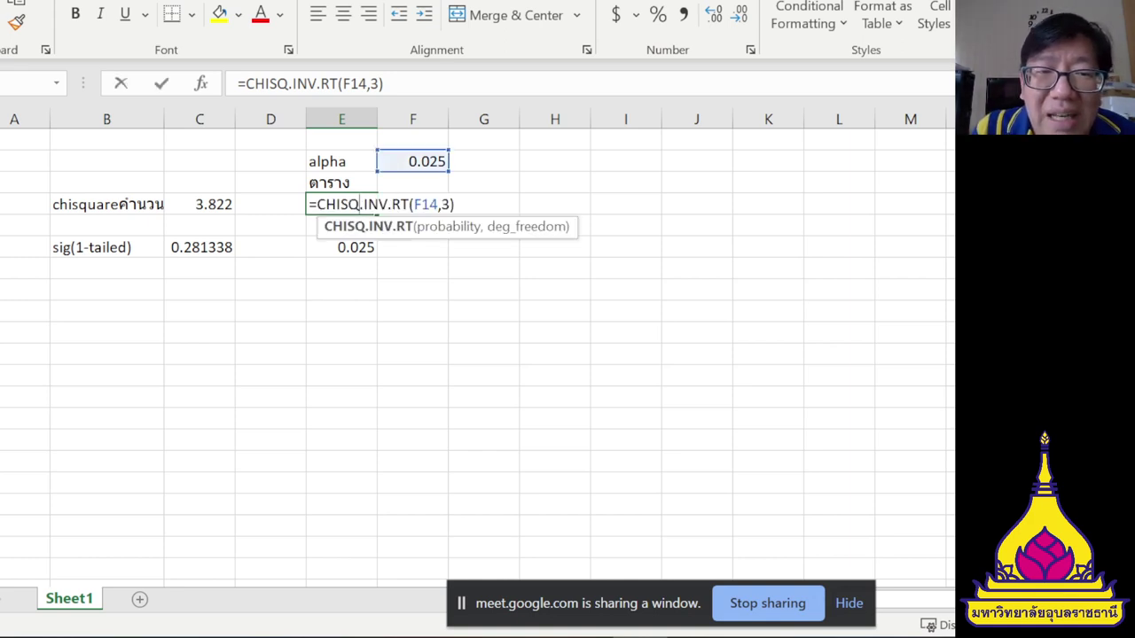
key("Escape")
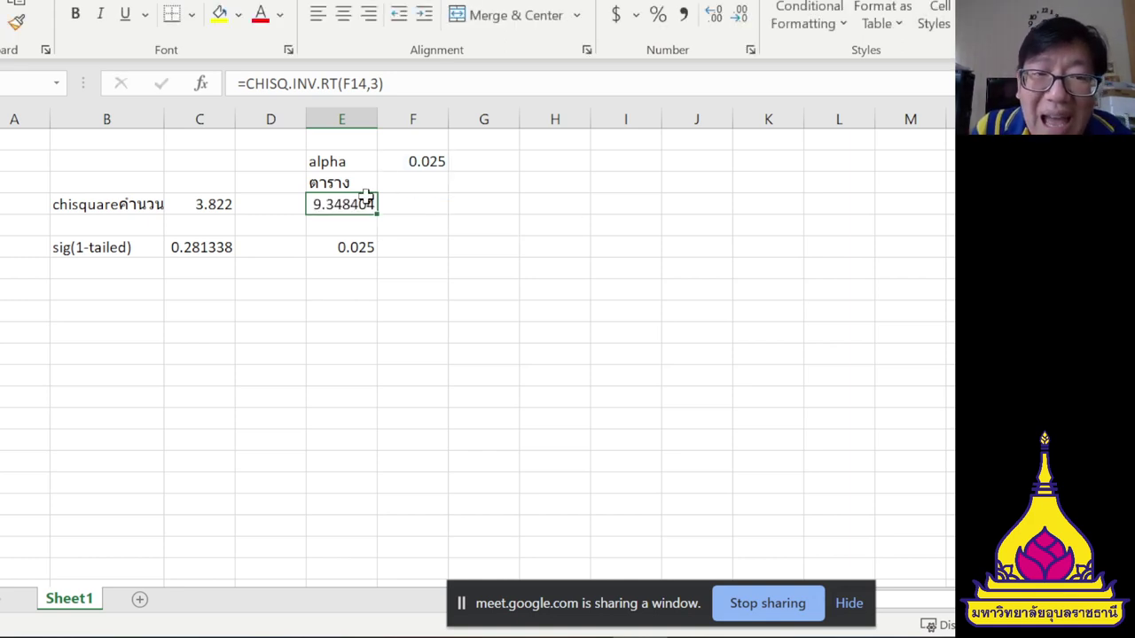
left_click(422, 160)
left_click(353, 217)
left_click(409, 160)
left_click(364, 199)
left_click(407, 167)
left_click(354, 204)
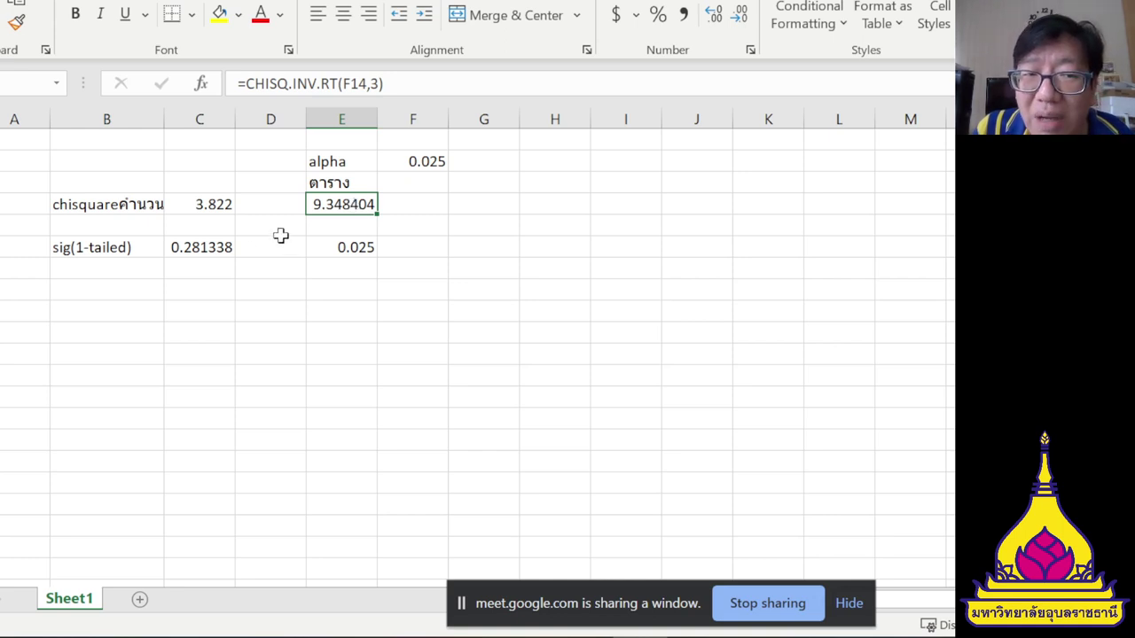
Check the arguments of the significance formula in C18 and the alpha link in E18.
double_click(223, 247)
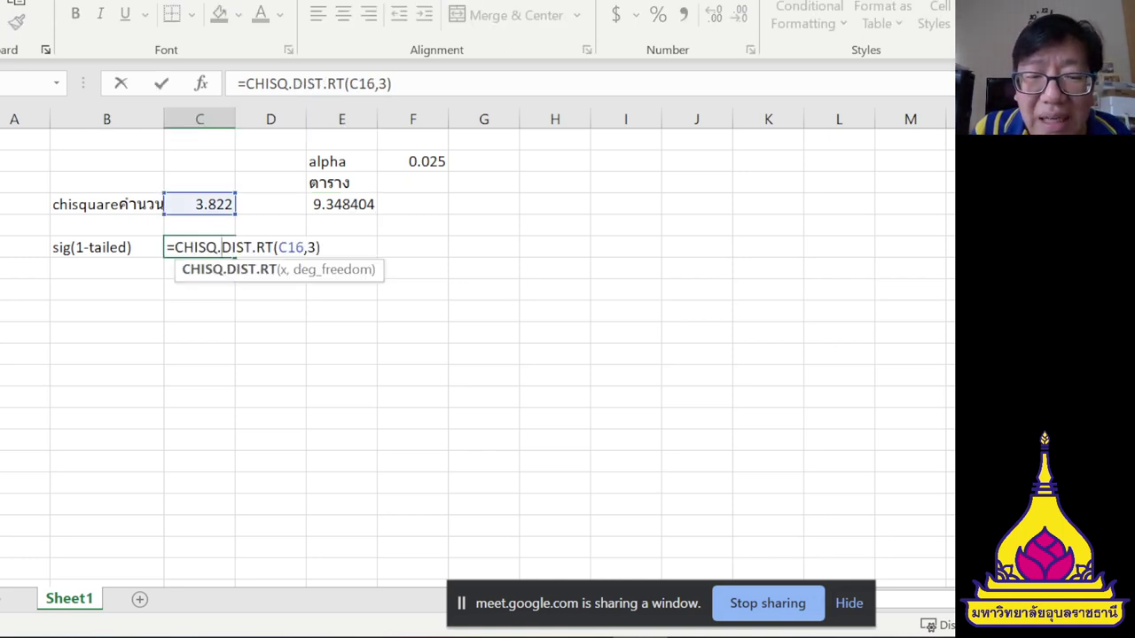
key("ctrl+Return")
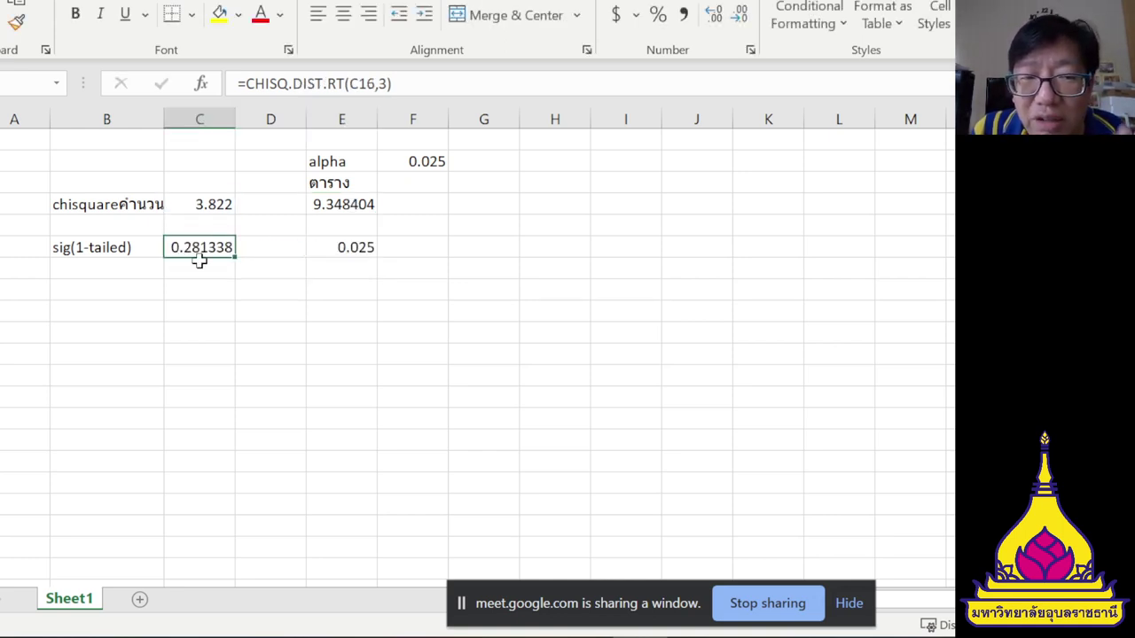
left_click(352, 247)
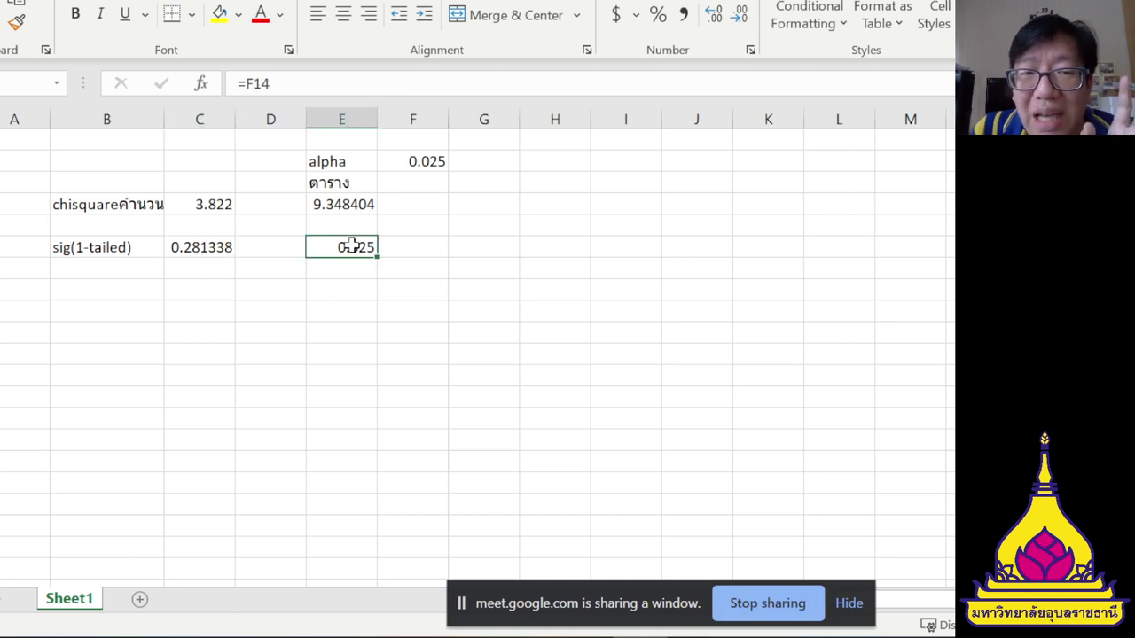
Change the alpha value in F14 to 0.25 to recalculate the critical value.
double_click(427, 162)
key("BackSpace")
key("Return")
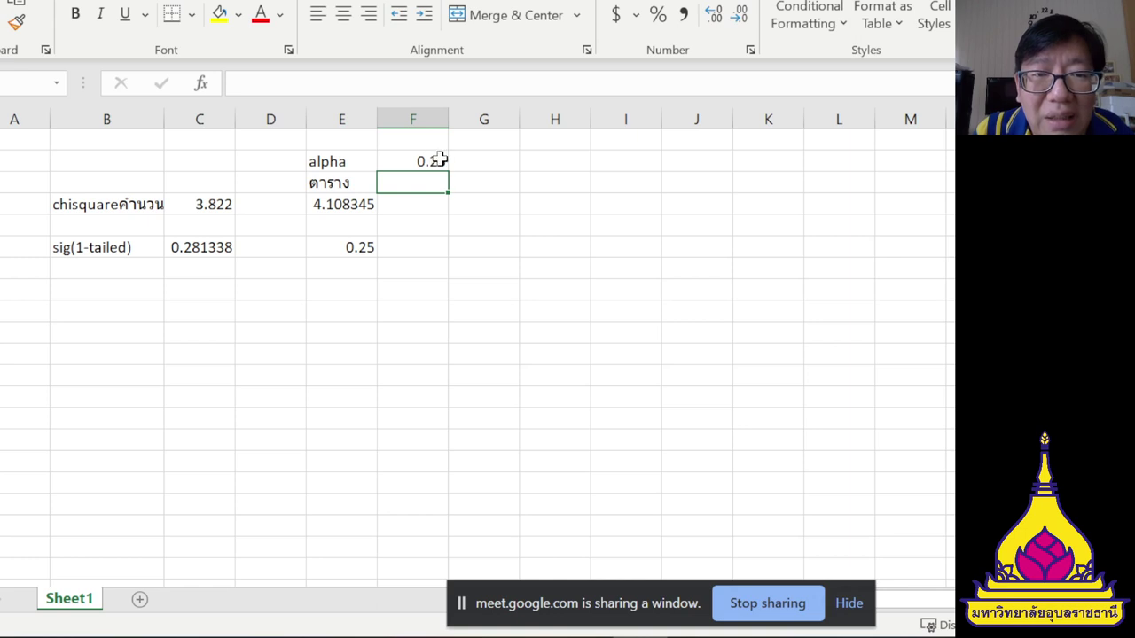
double_click(435, 162)
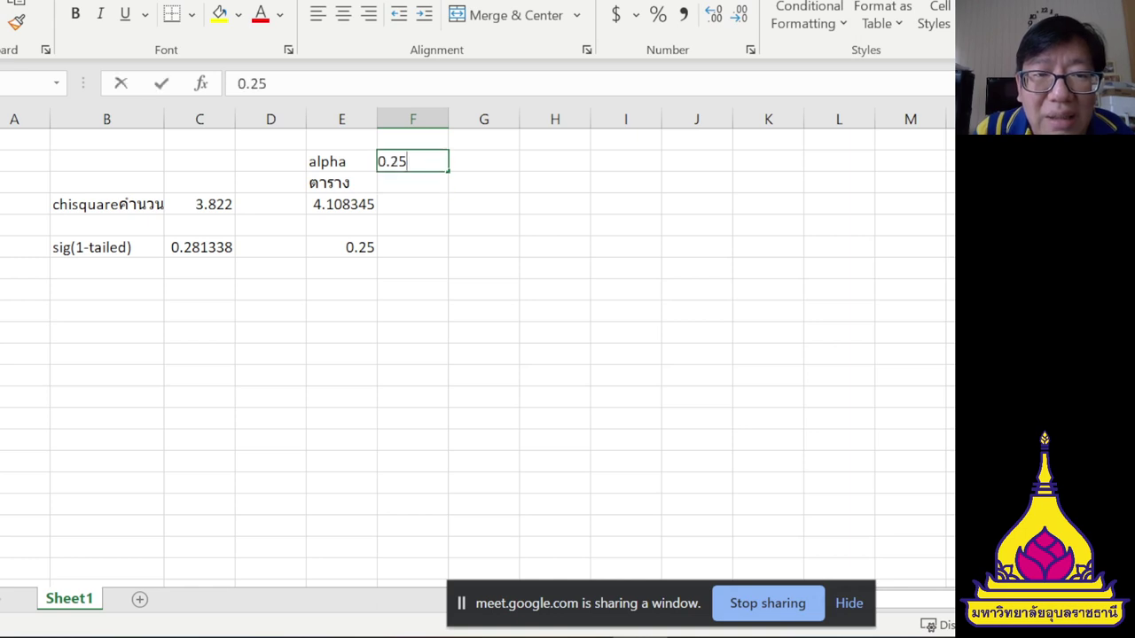
key("Escape")
Enter the text ยอมรับ in cell F18 beside the linked alpha.
left_click(418, 246)
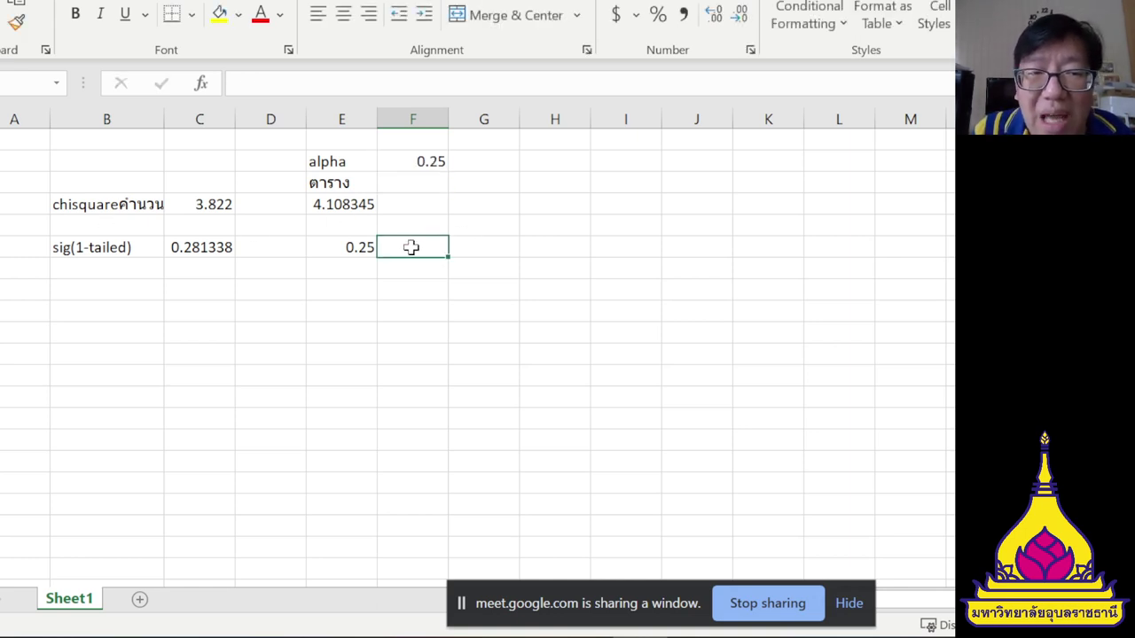
type("pv")
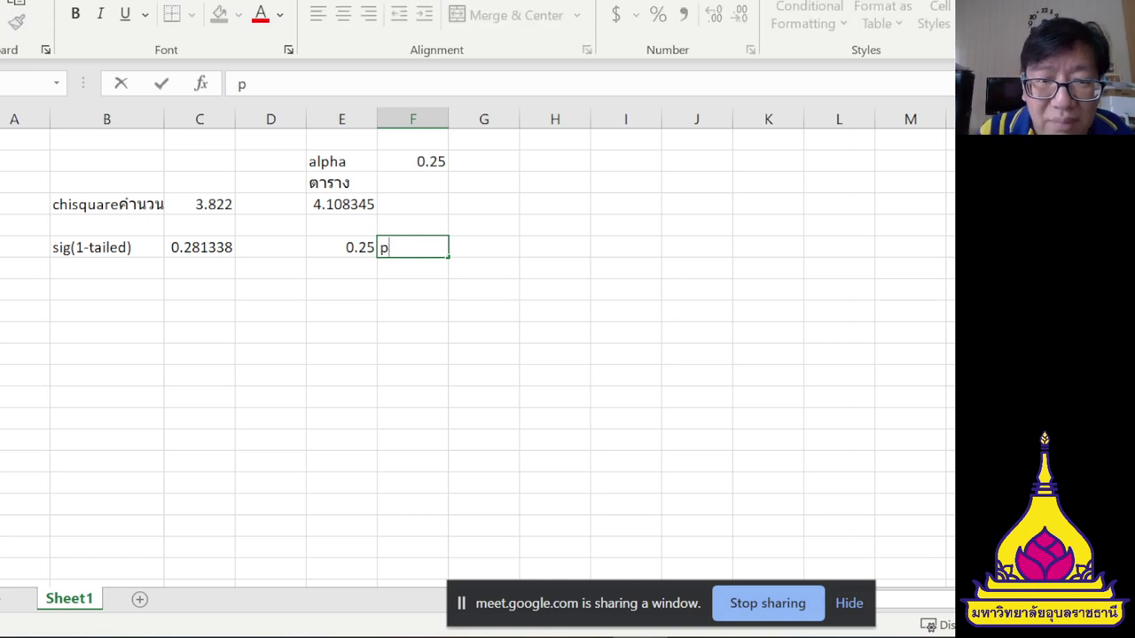
key("BackSpace")
key("BackSpace")
type("ยอม")
type("รับ")
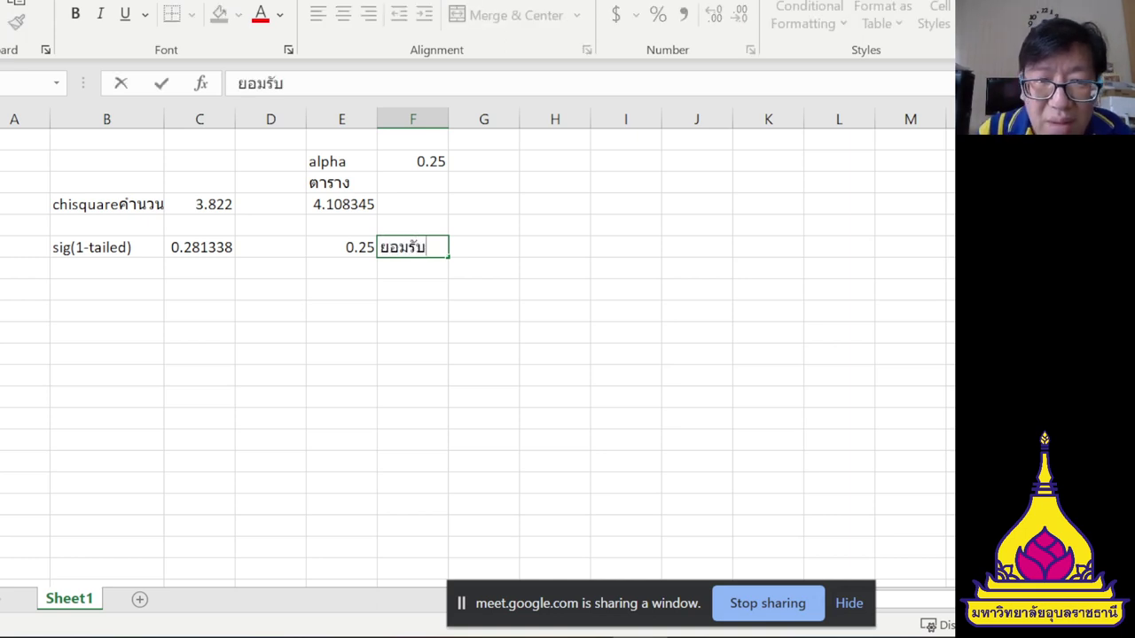
key("Return")
Replace the text in F18 with the formula =C18-E18 to subtract alpha from the significance.
double_click(428, 248)
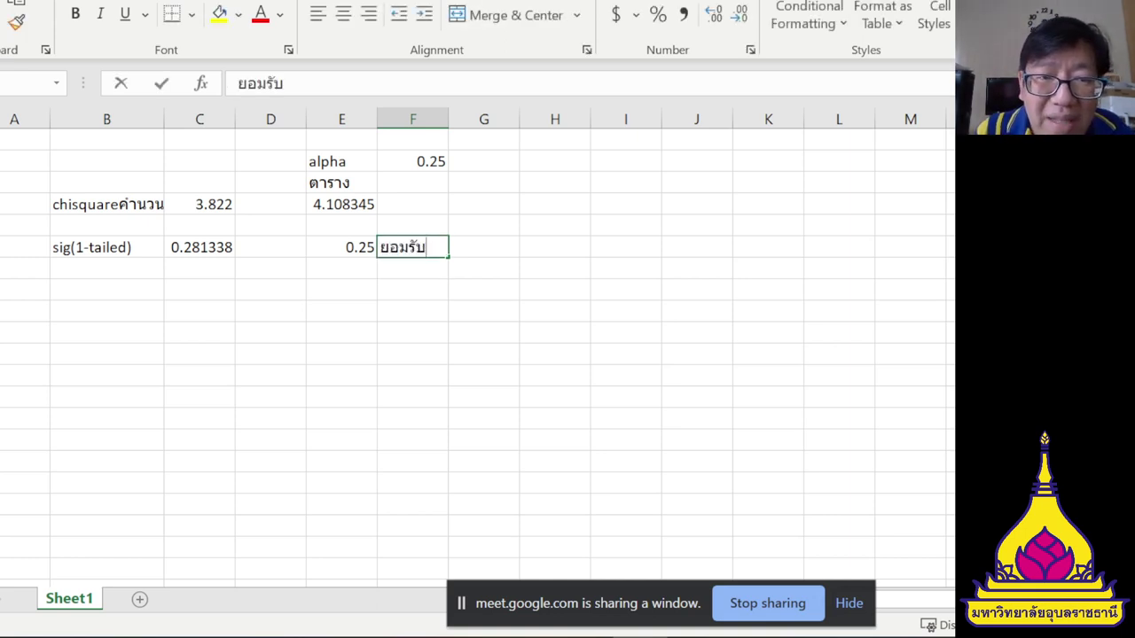
key("BackSpace")
key("BackSpace")
key("BackSpace")
key("BackSpace")
key("BackSpace")
key("BackSpace")
type("ย")
key("BackSpace")
type("=")
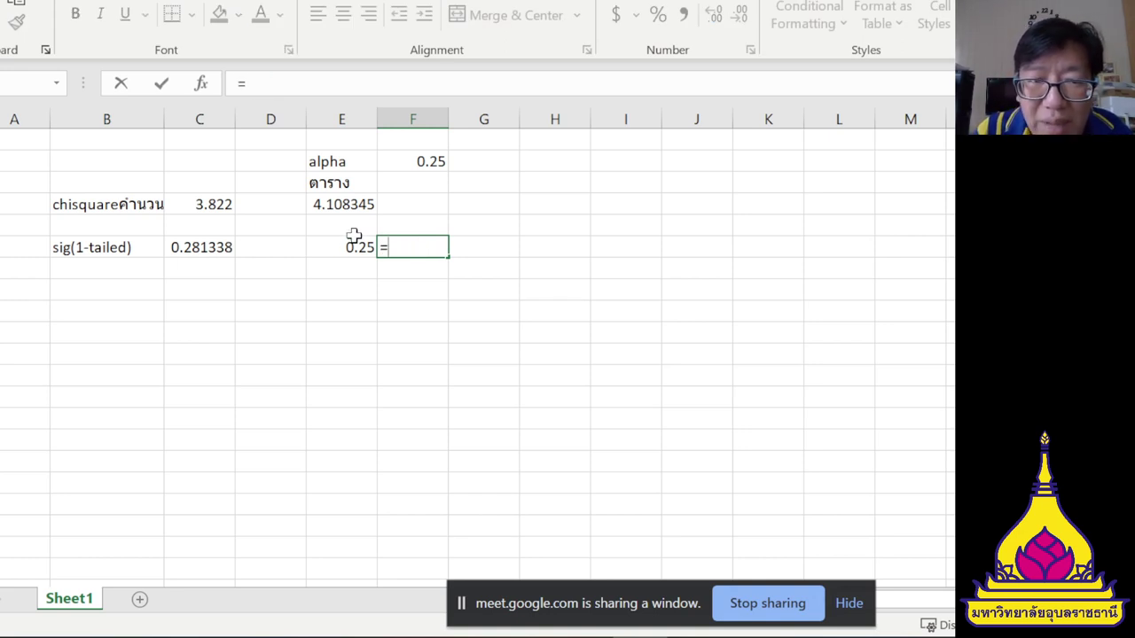
left_click(213, 248)
type("-")
left_click(357, 250)
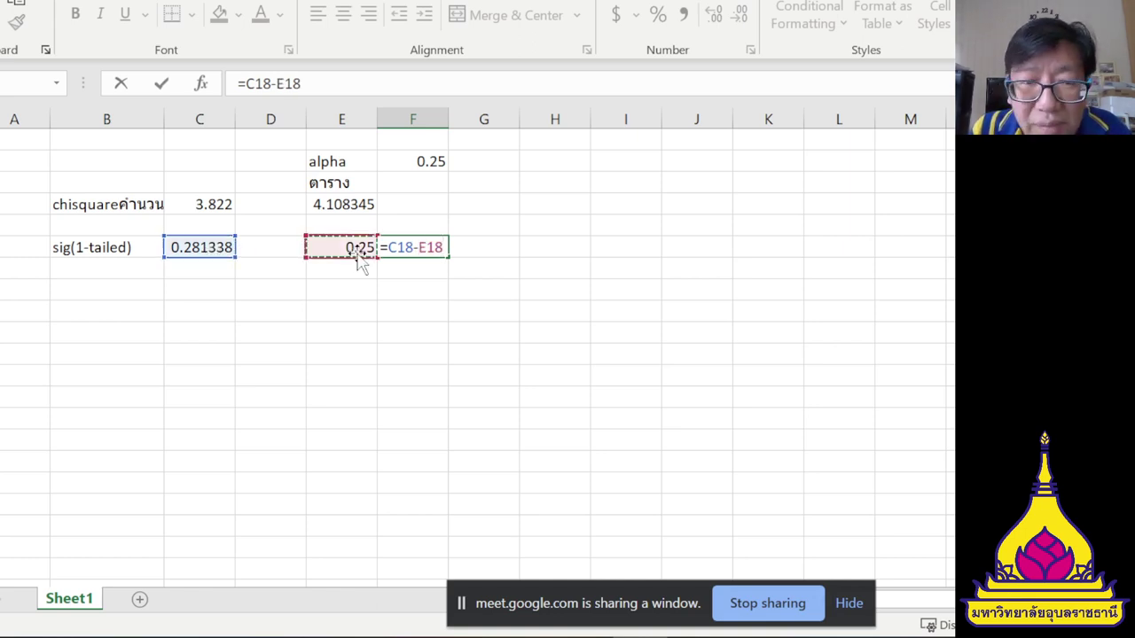
key("Return")
Add a Greater Than conditional format to F18 for values above 0, using Light Red Fill with Dark Red Text.
left_click(415, 247)
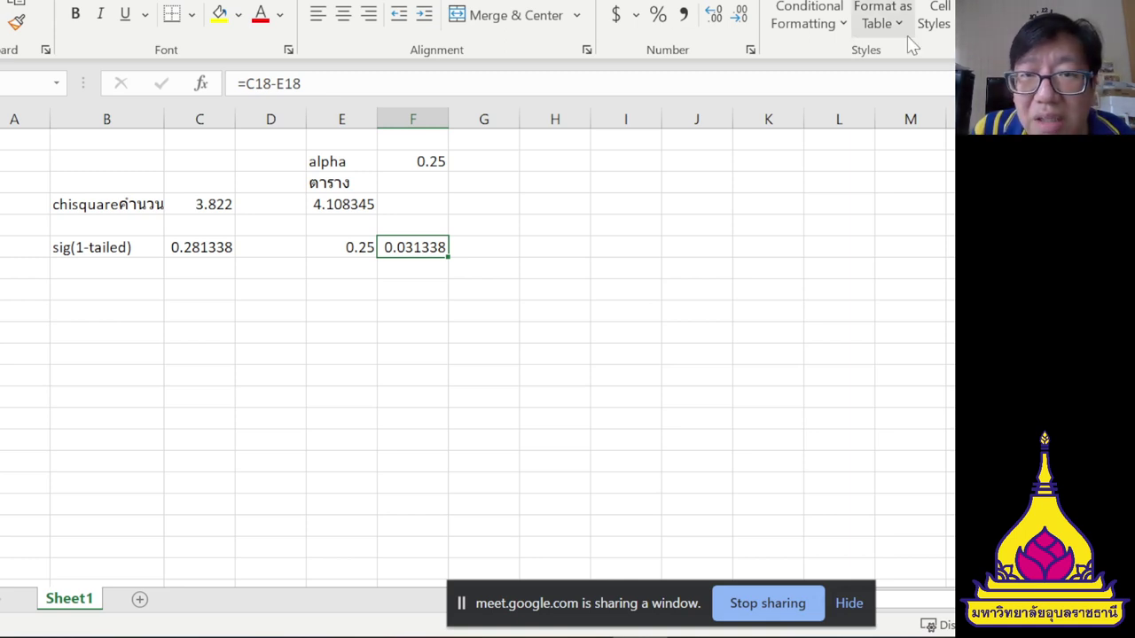
left_click(838, 25)
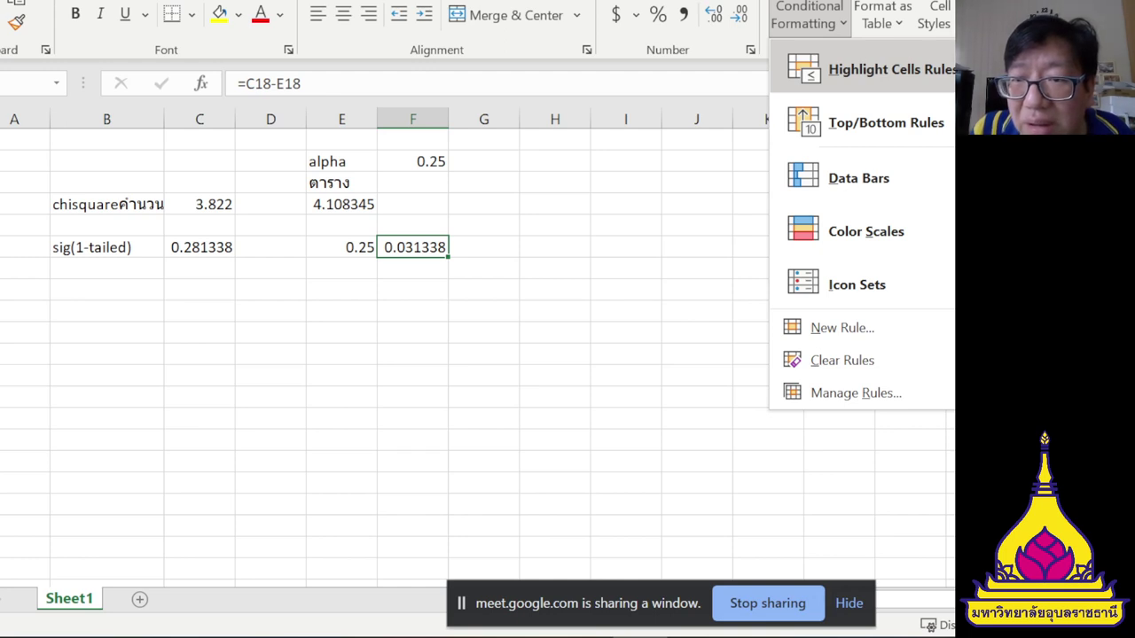
left_click(1019, 71)
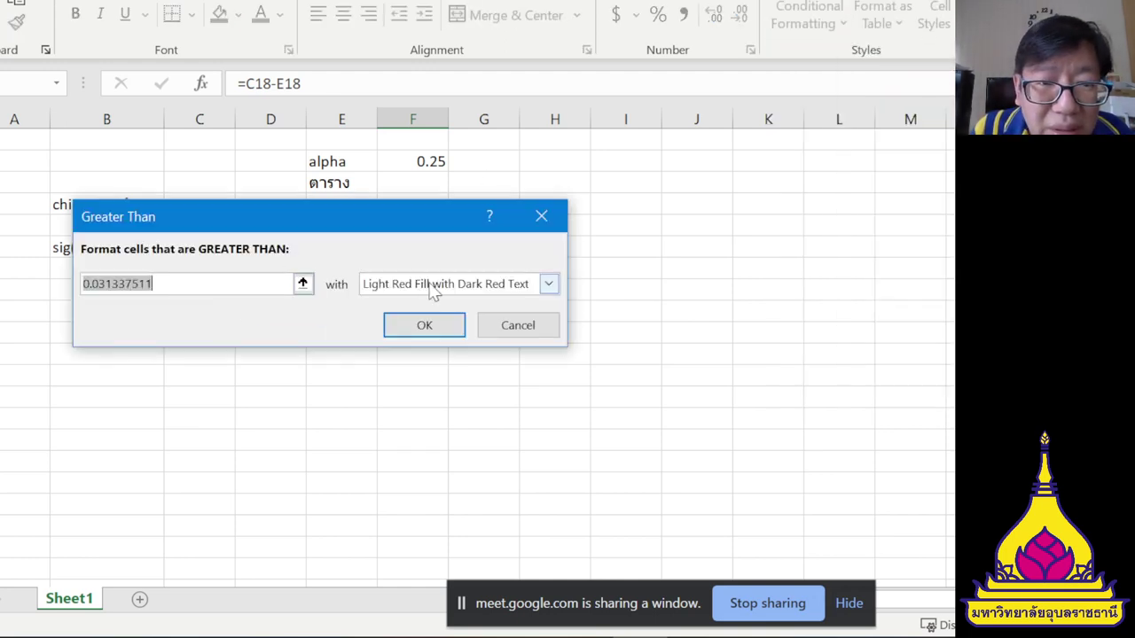
left_click(433, 291)
left_click(436, 293)
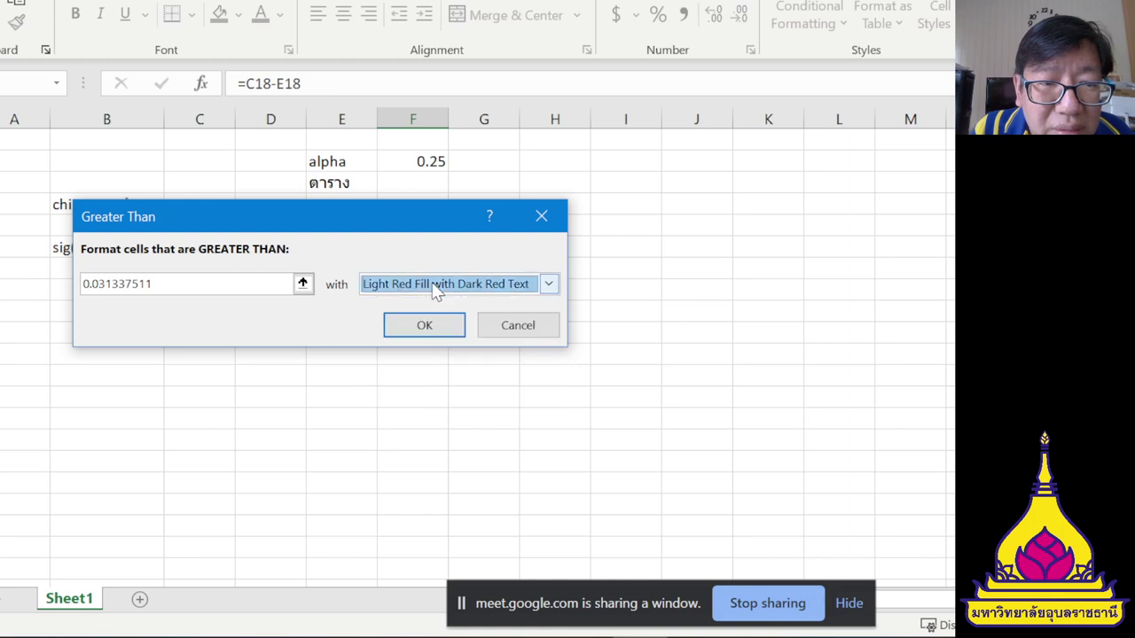
left_click_drag(153, 284, 51, 282)
type("0")
key("Return")
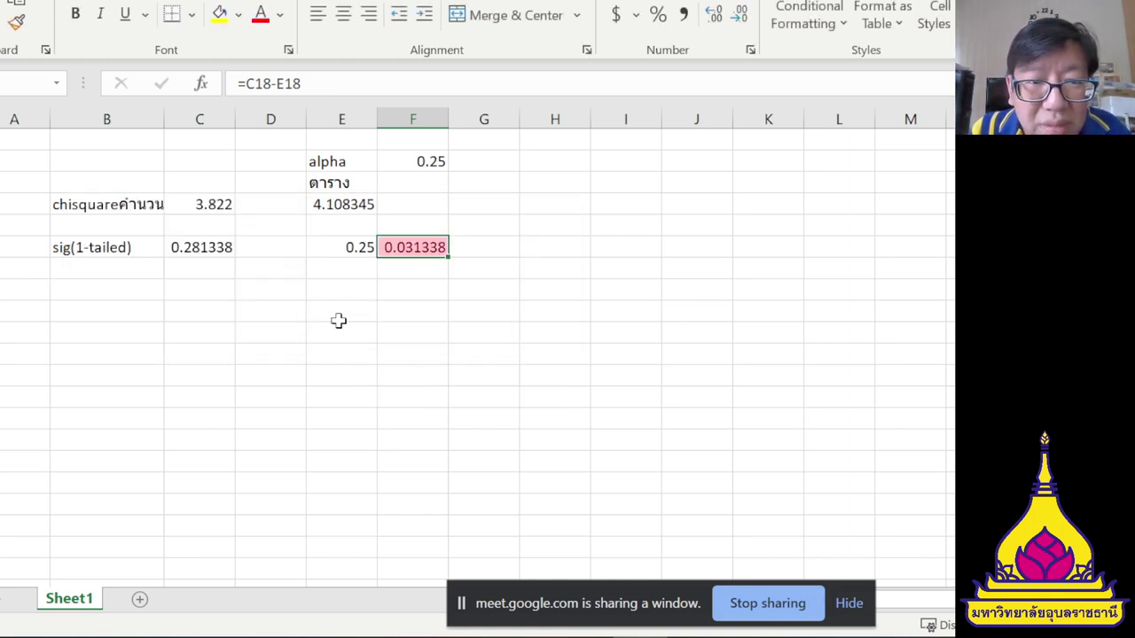
Apply a Greater Than 0 conditional format to F18 with Green Fill with Dark Green Text.
double_click(404, 249)
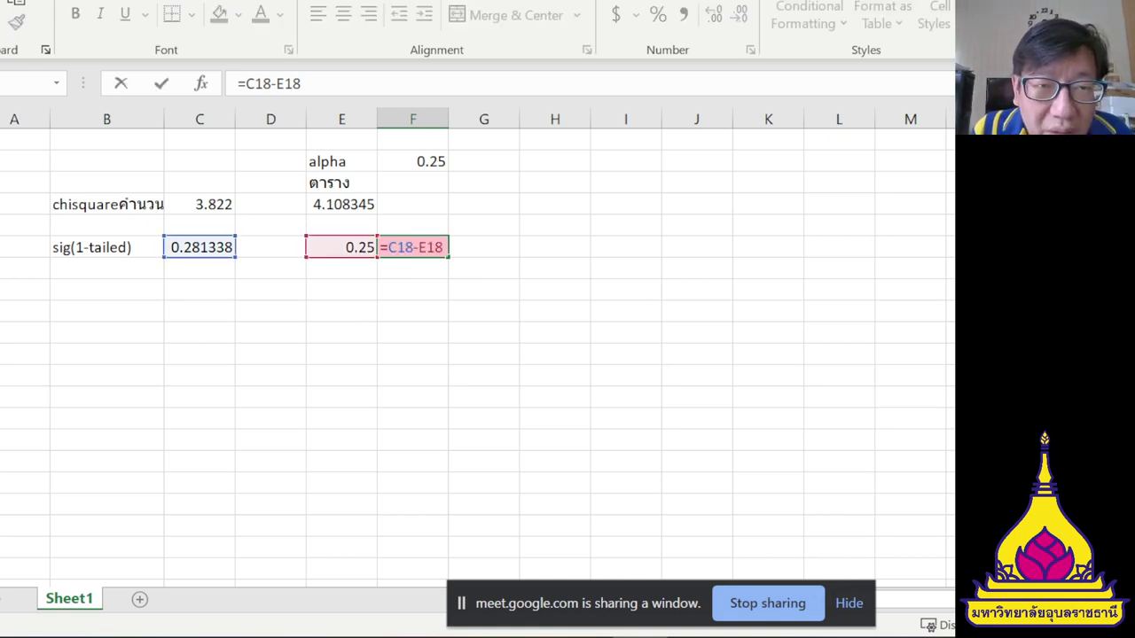
key("Escape")
left_click(834, 16)
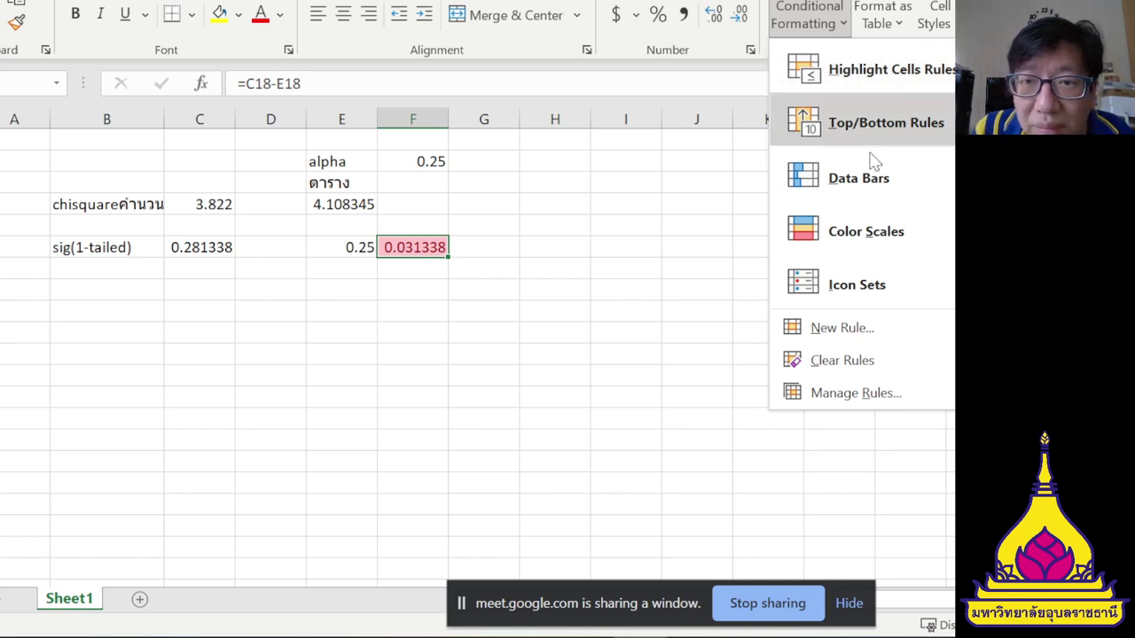
left_click(674, 71)
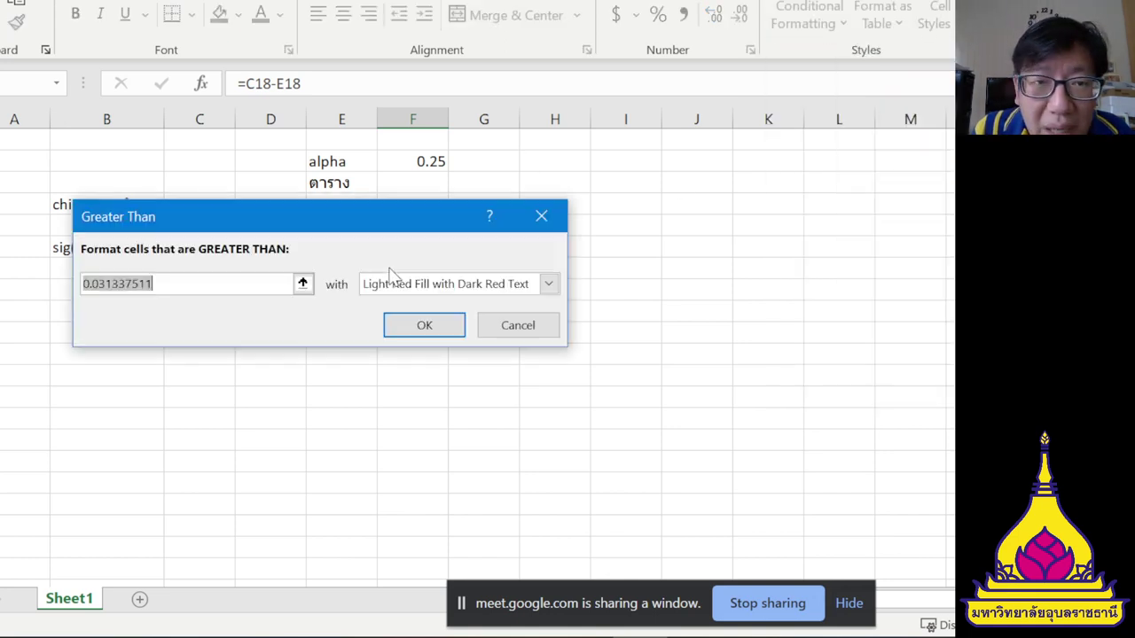
left_click(432, 291)
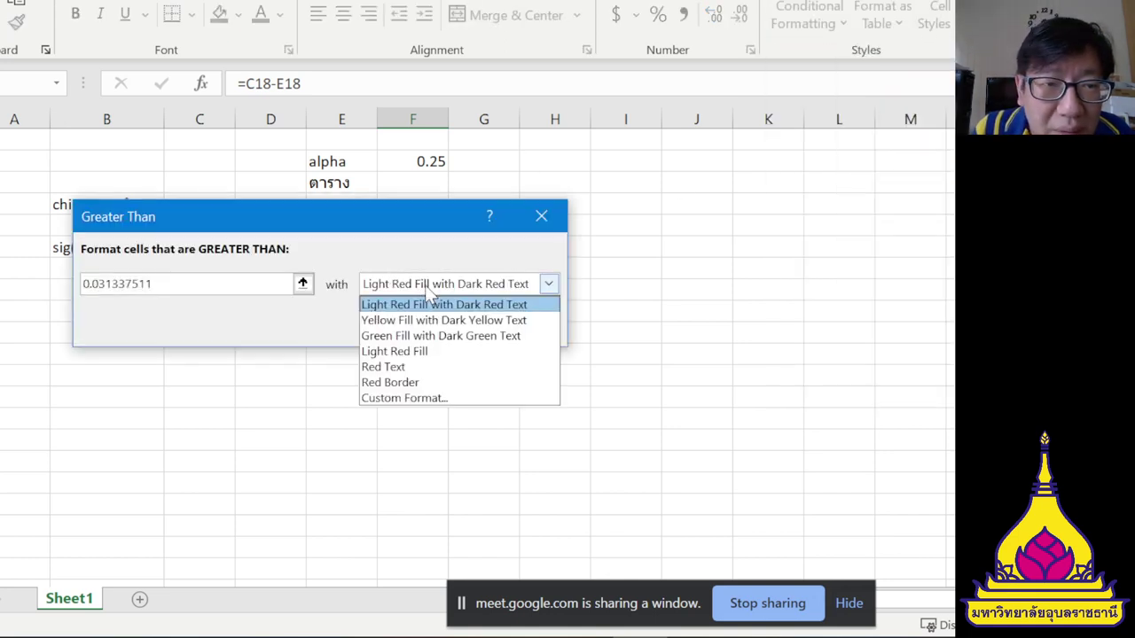
left_click(417, 336)
left_click_drag(152, 284, 48, 281)
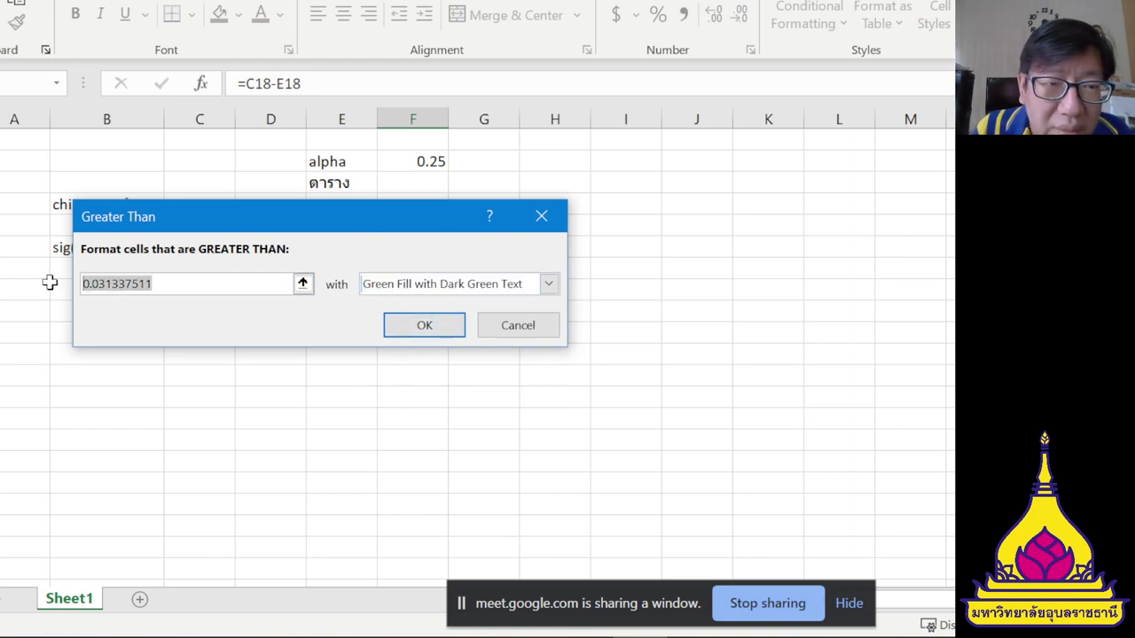
type("0")
key("Return")
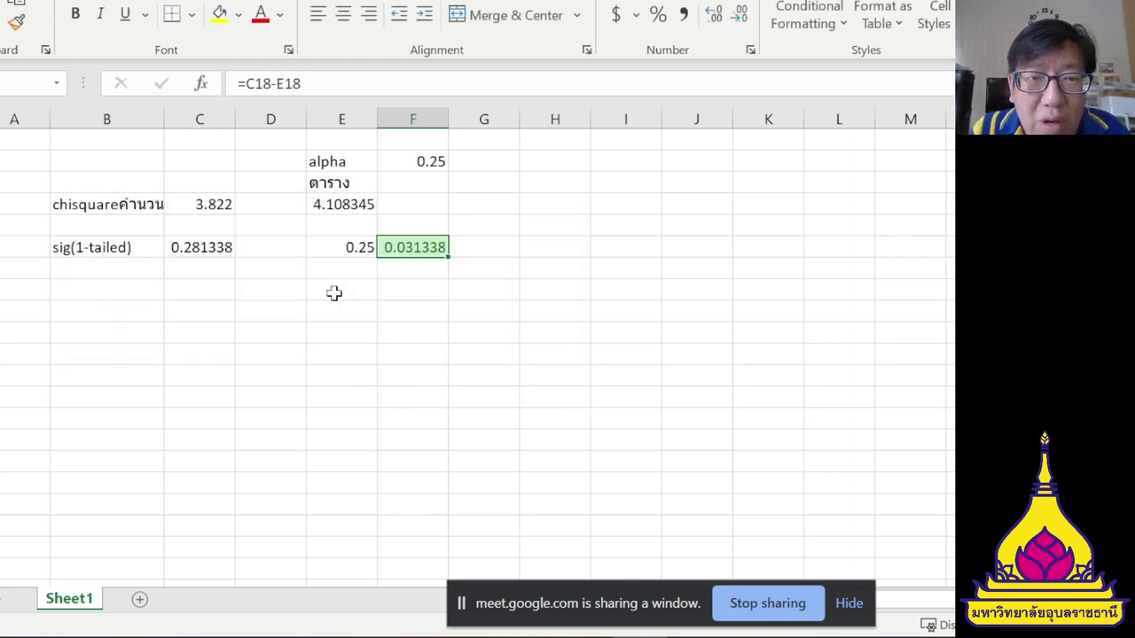
left_click(370, 275)
left_click(419, 248)
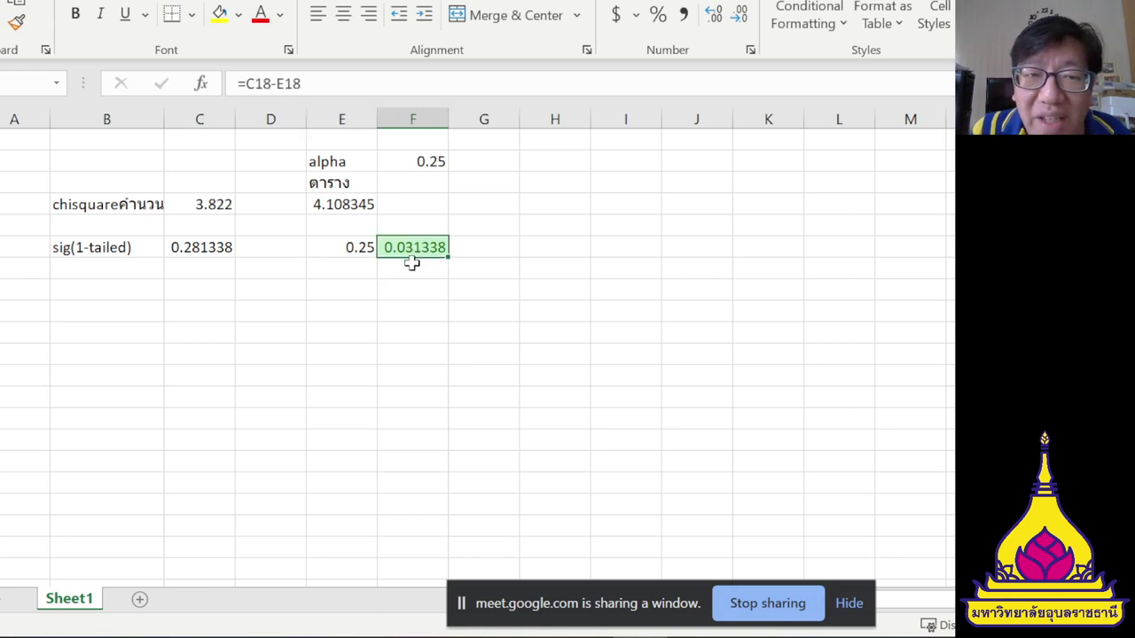
Set the alpha value in F14 to 0.05 to test the conditional format in F18.
double_click(418, 162)
key("Left")
key("BackSpace")
type("0")
key("Return")
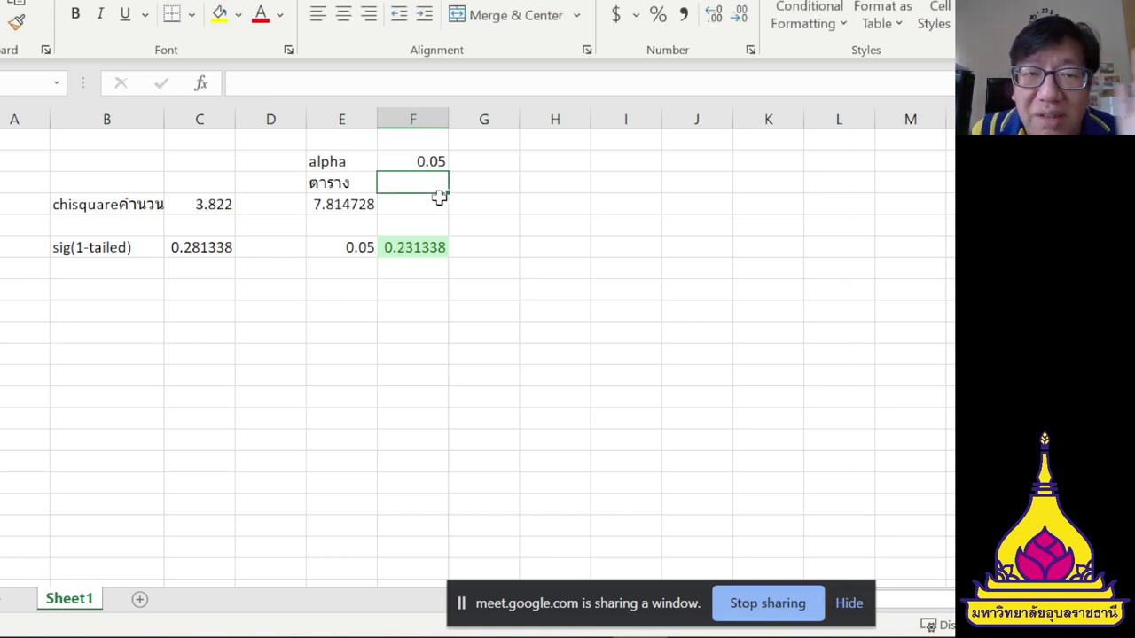
Set the alpha value in F14 to 0.3 to test the conditional format in F18.
double_click(431, 161)
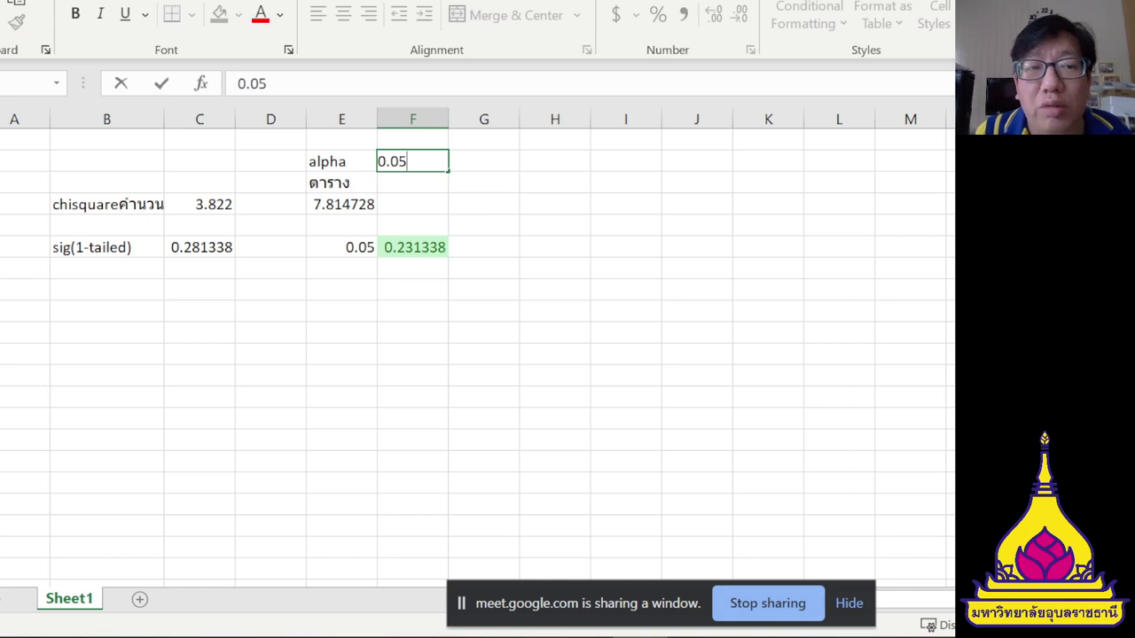
key("BackSpace")
key("BackSpace")
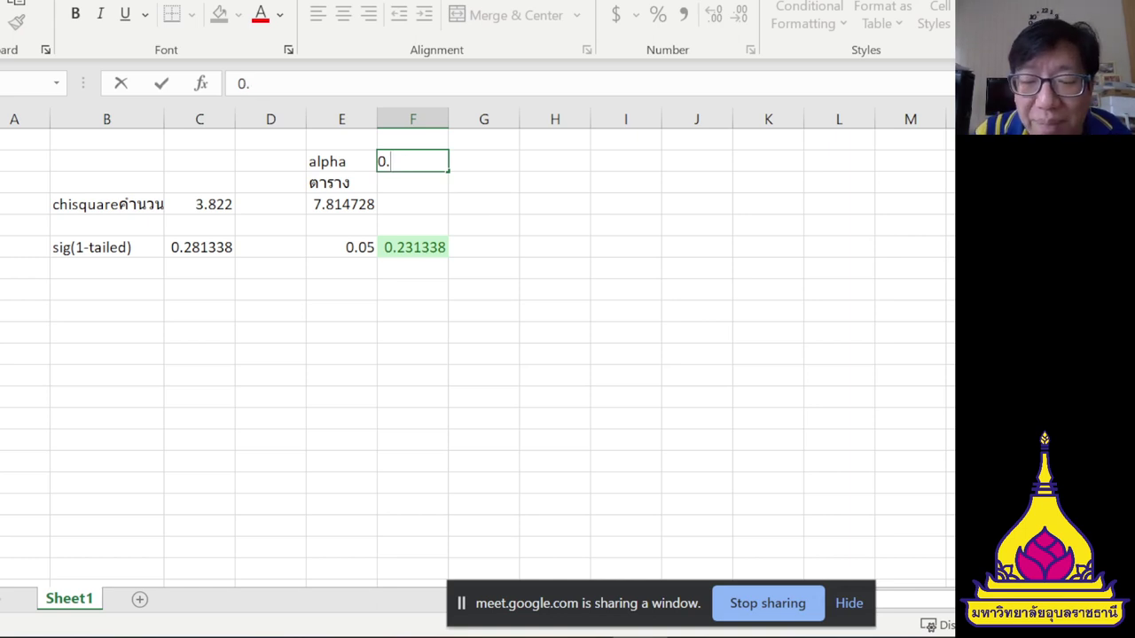
type("3")
key("Return")
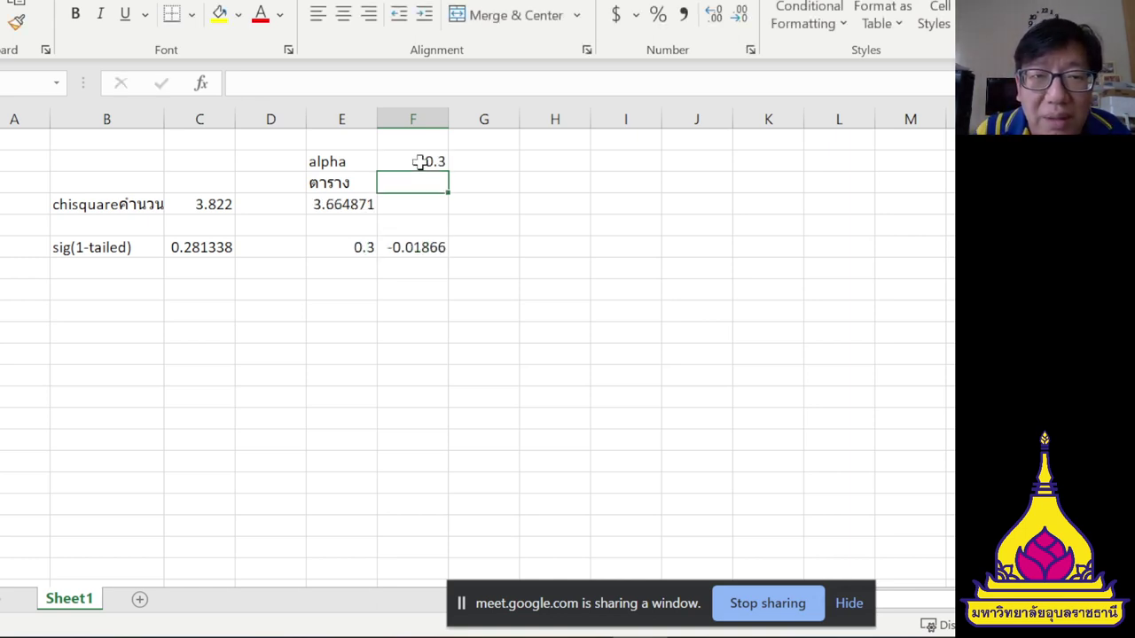
Compare the one-tailed significance in C18 with alpha in E18 and their difference in F18, and inspect the C18 formula.
left_click(403, 239)
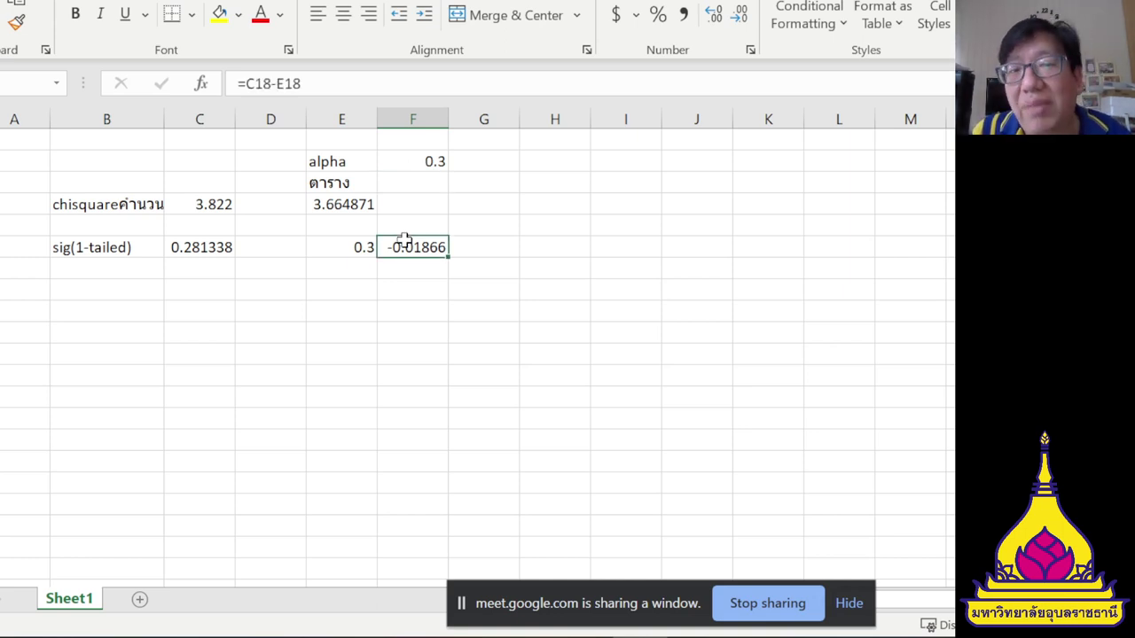
left_click(359, 248)
left_click(183, 250)
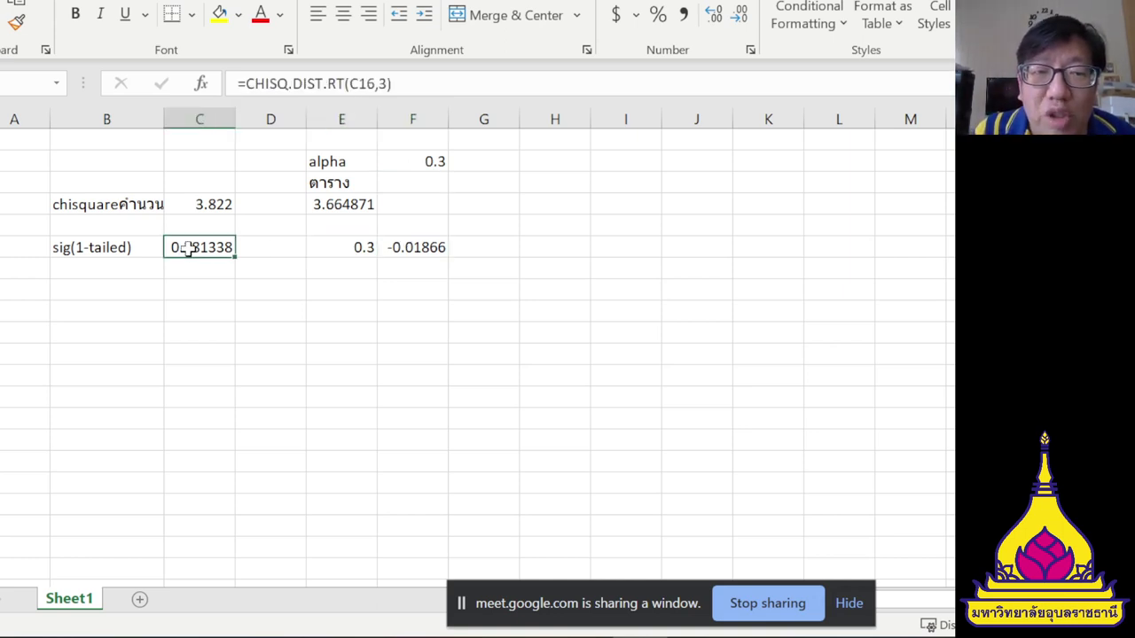
left_click(319, 244)
left_click(413, 246)
left_click(363, 247)
left_click(204, 253)
left_click(355, 240)
double_click(198, 248)
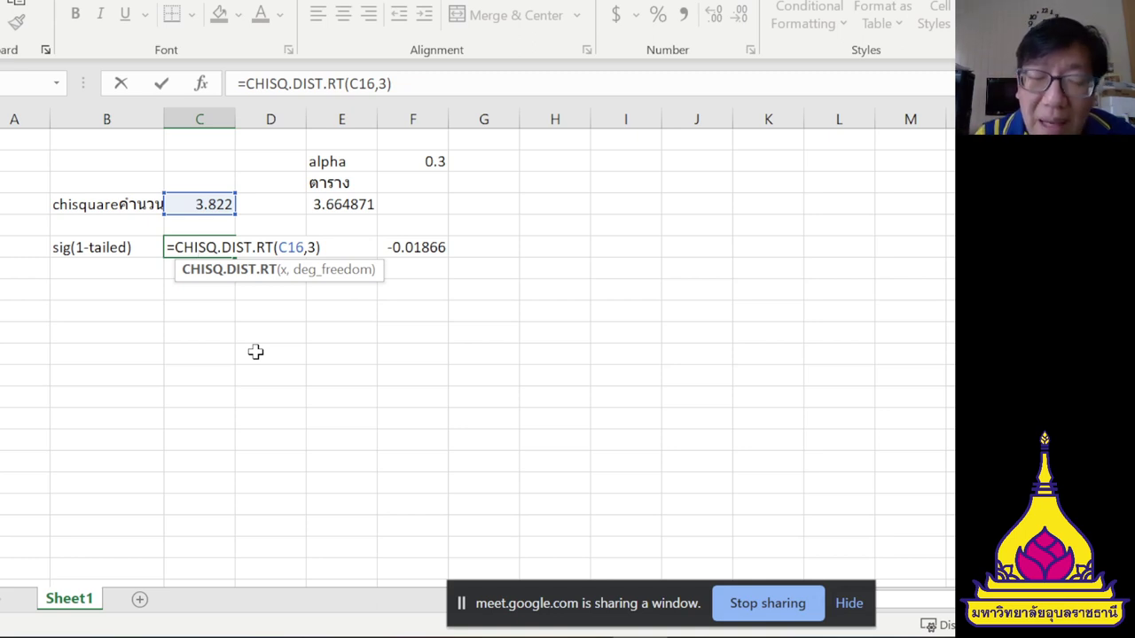
key("ctrl+Return")
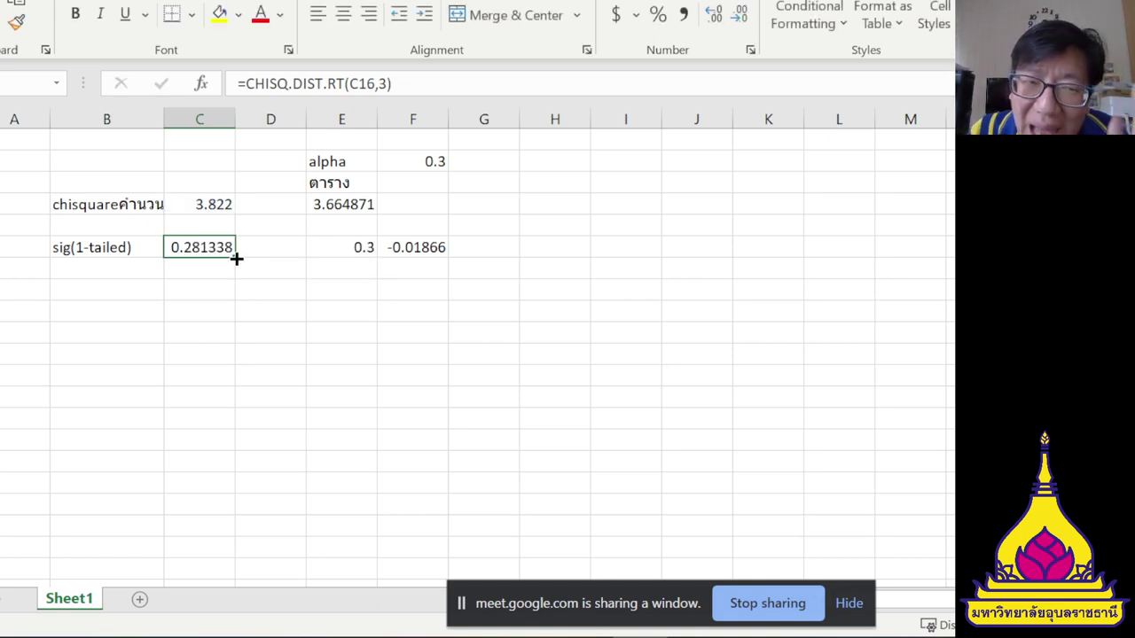
Compare the calculated chi-square in C16 with the critical table value in E16, and inspect the E16 formula.
left_click(217, 204)
left_click(351, 206)
left_click(223, 213)
left_click(337, 208)
left_click(214, 208)
left_click(346, 206)
left_click(217, 206)
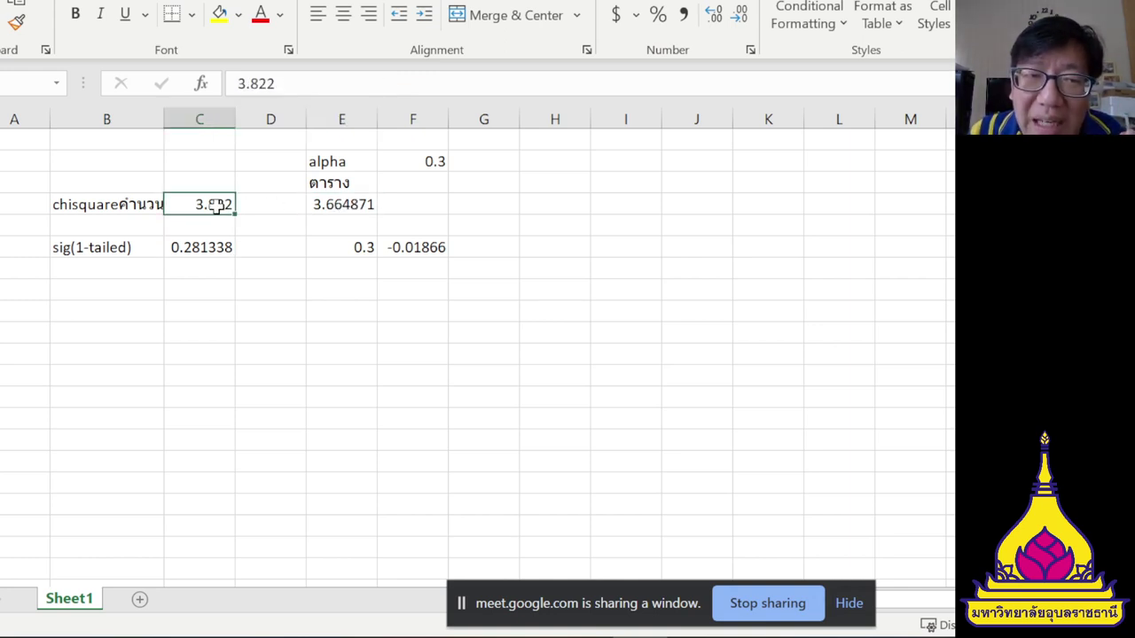
double_click(347, 204)
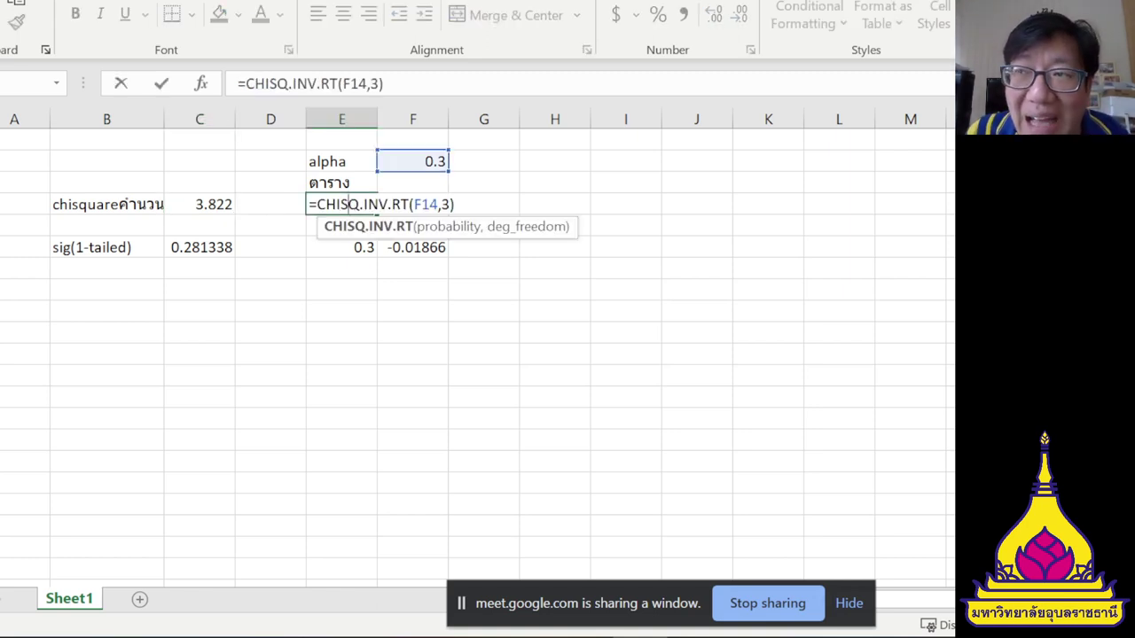
key("Escape")
Set the alpha value in F14 to 0.05.
left_click(439, 162)
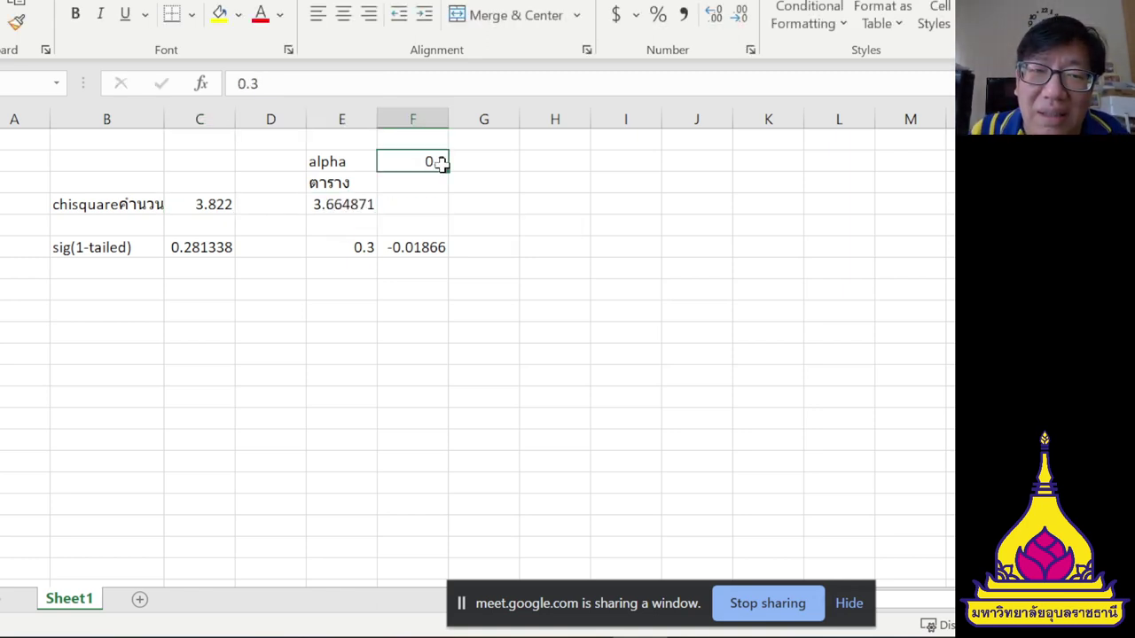
type("0.05")
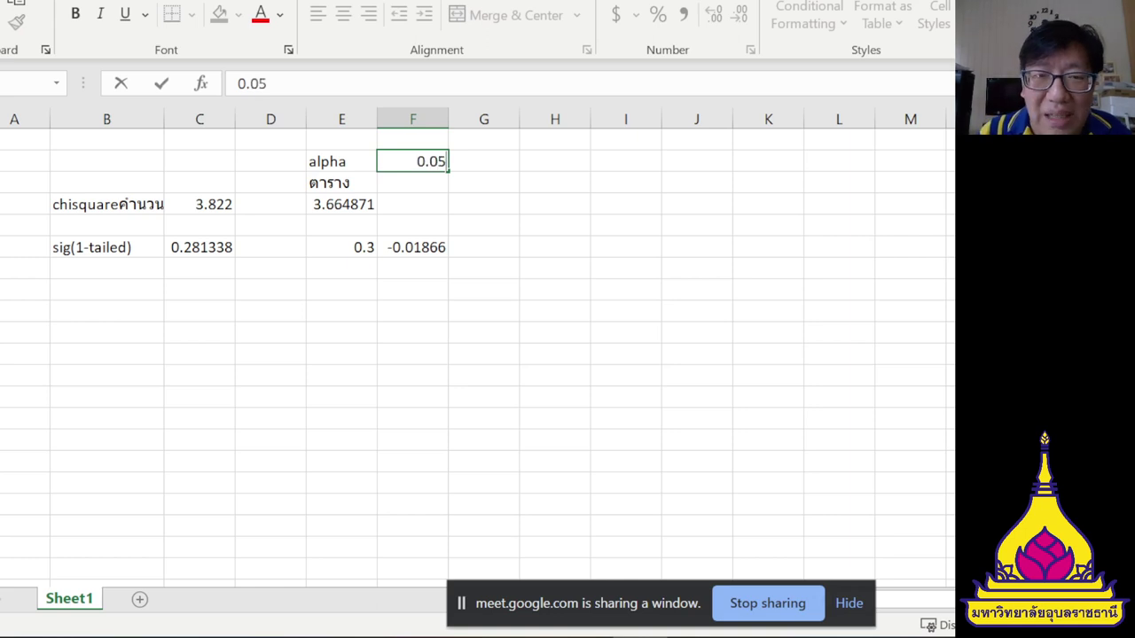
key("Return")
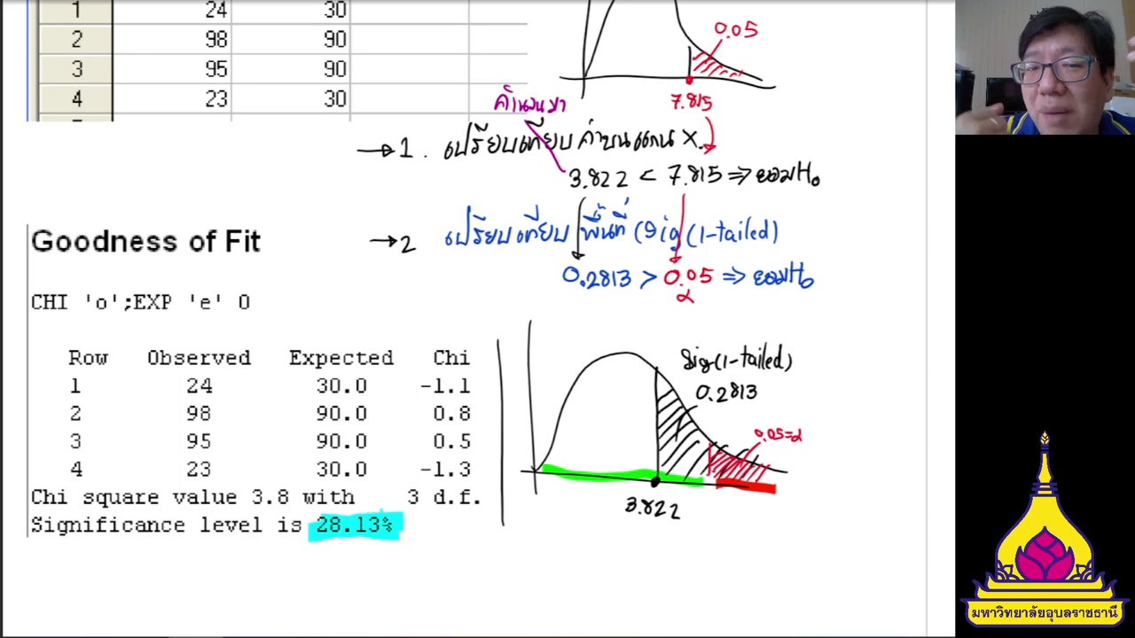
Go to page 151 of the lecture notes, with the example of a die thrown 600 times.
scroll(465, 319, "down", 15)
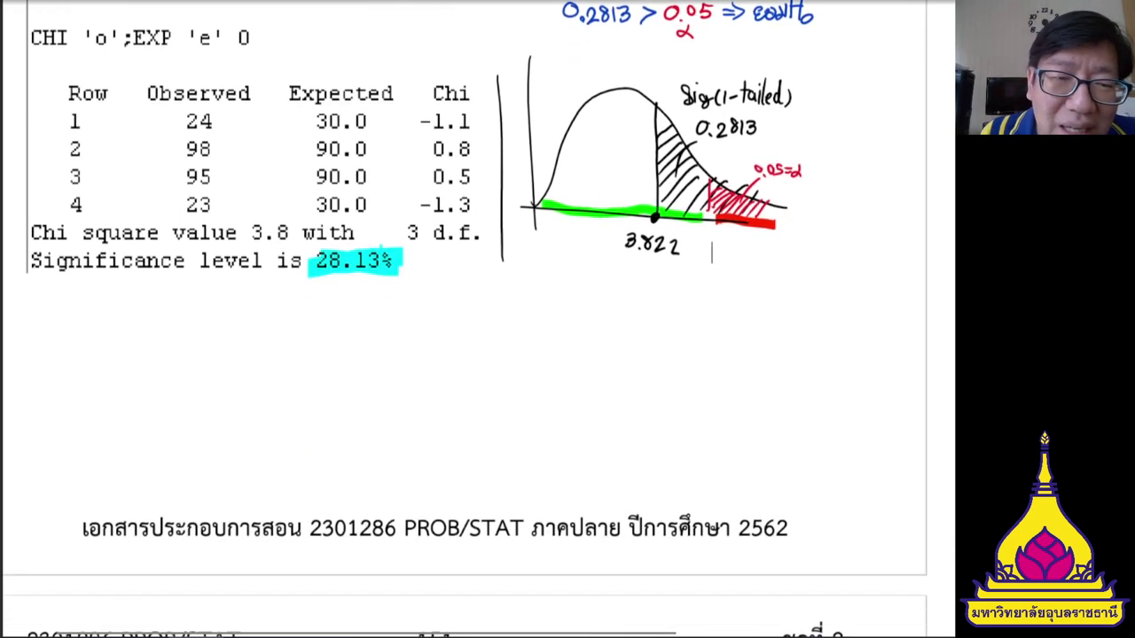
scroll(464, 319, "down", 2)
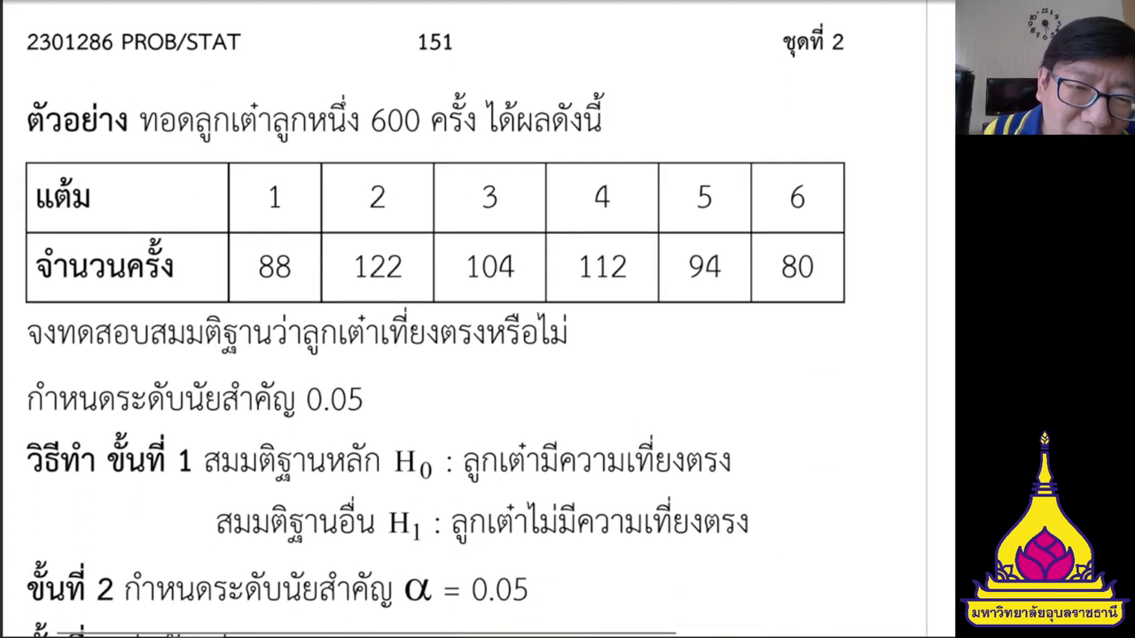